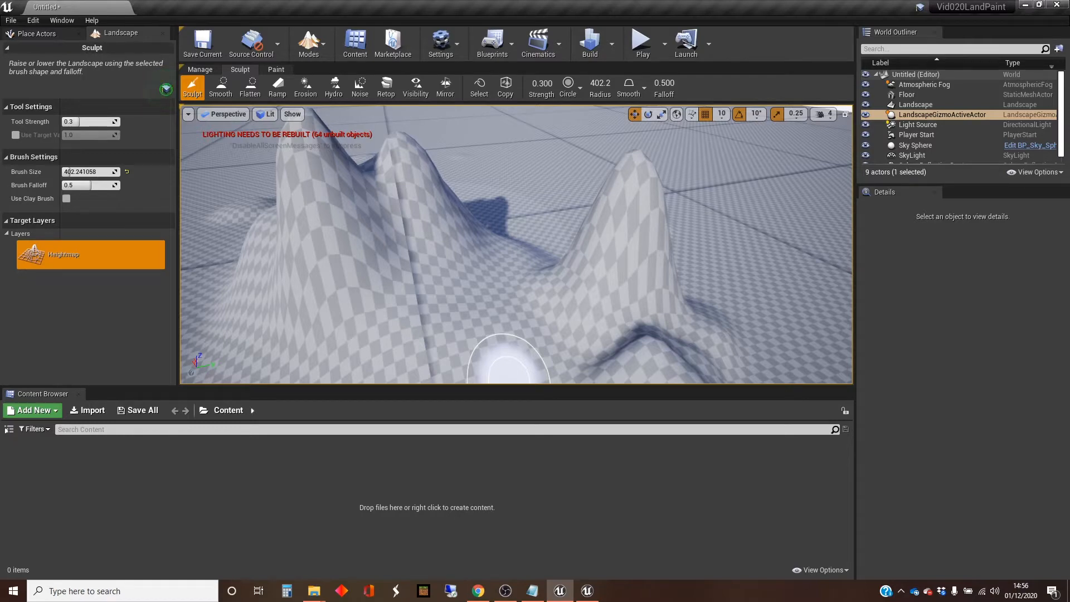
Step: Open the Epic Games Launcher
key(super)
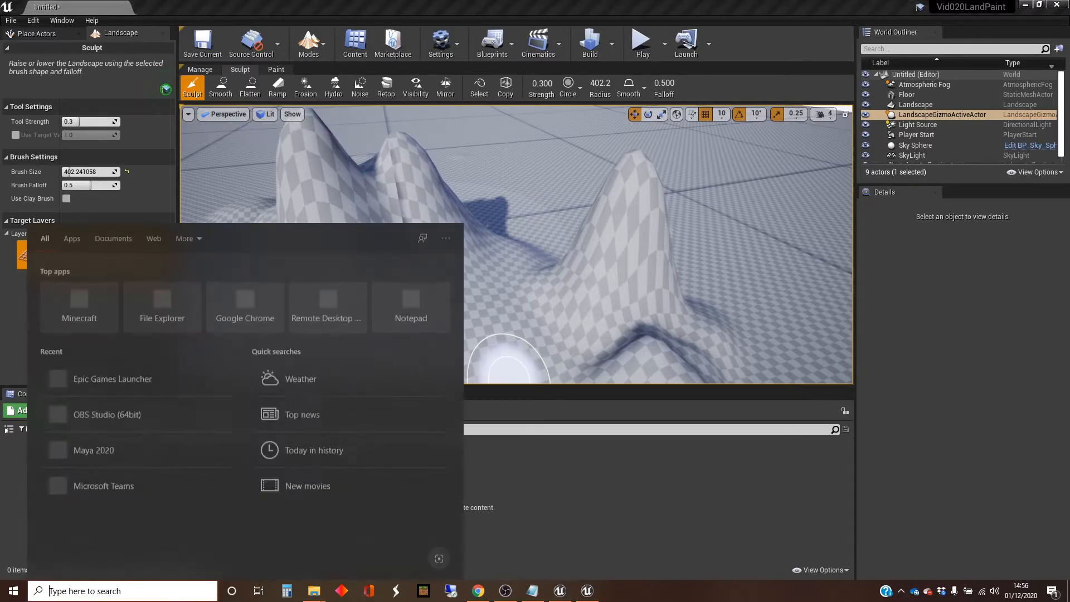
text(epic)
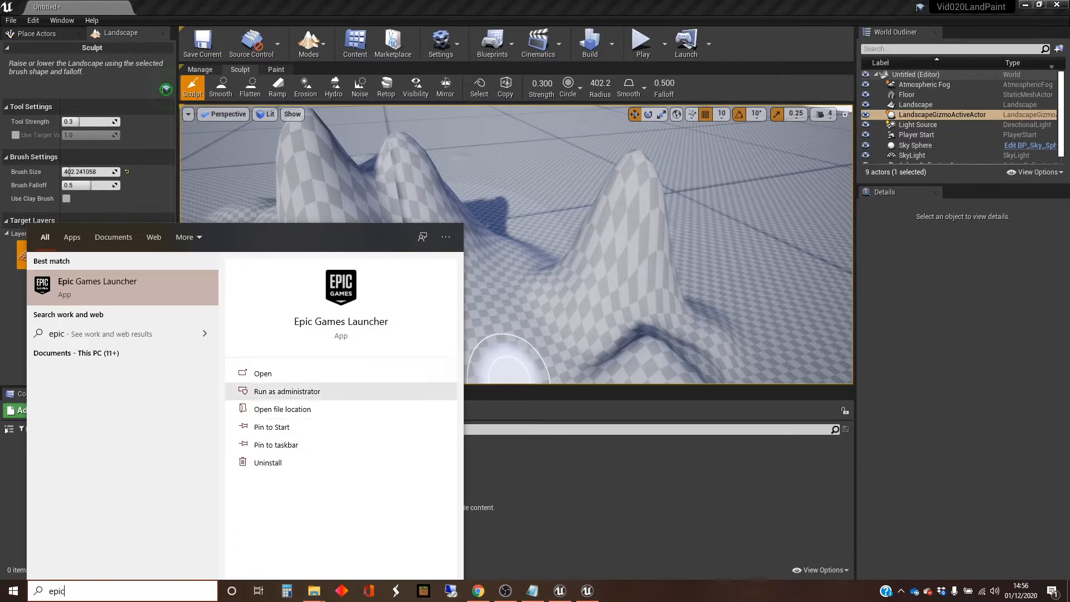
key(Return)
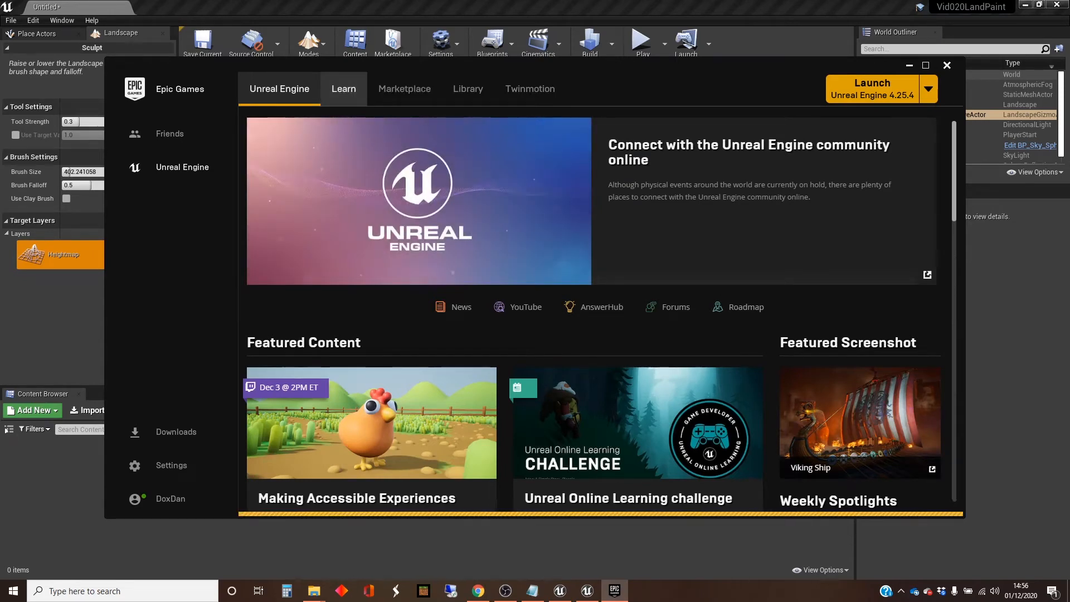
Step: Browse the launcher's Learn samples down to Legacy Samples and open the Landscape Mountains detail page
click(343, 89)
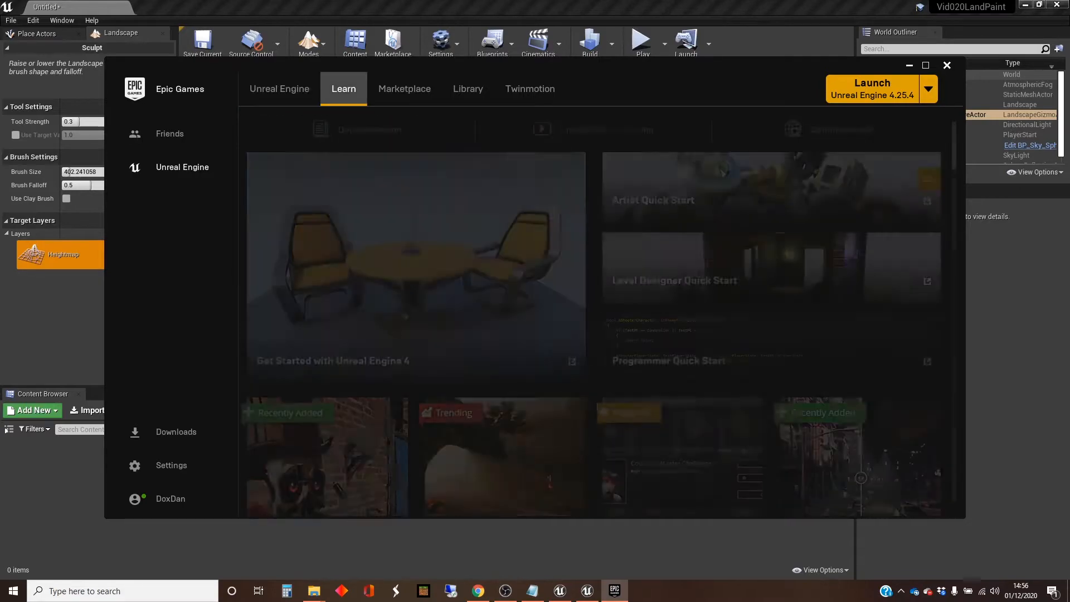
scroll(599, 293, down, 3)
scroll(593, 311, down, 8)
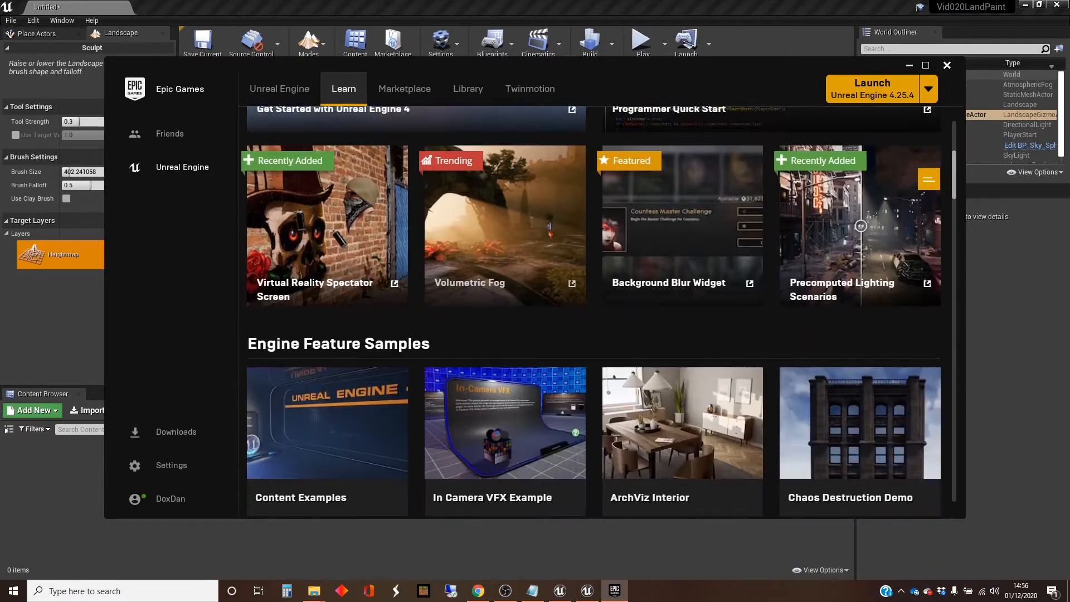
scroll(594, 311, down, 11)
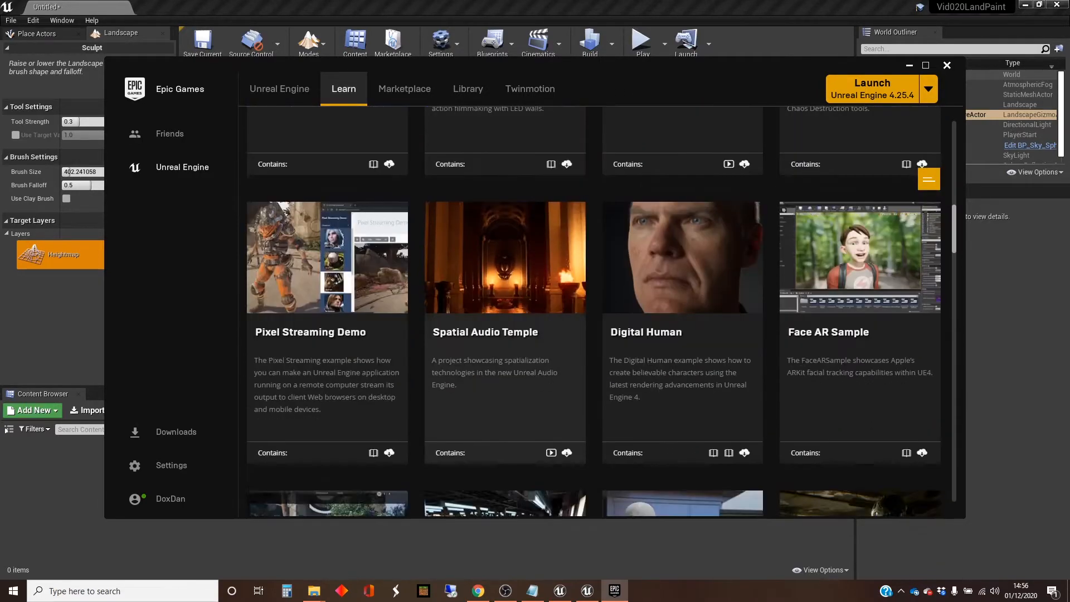
scroll(594, 311, down, 10)
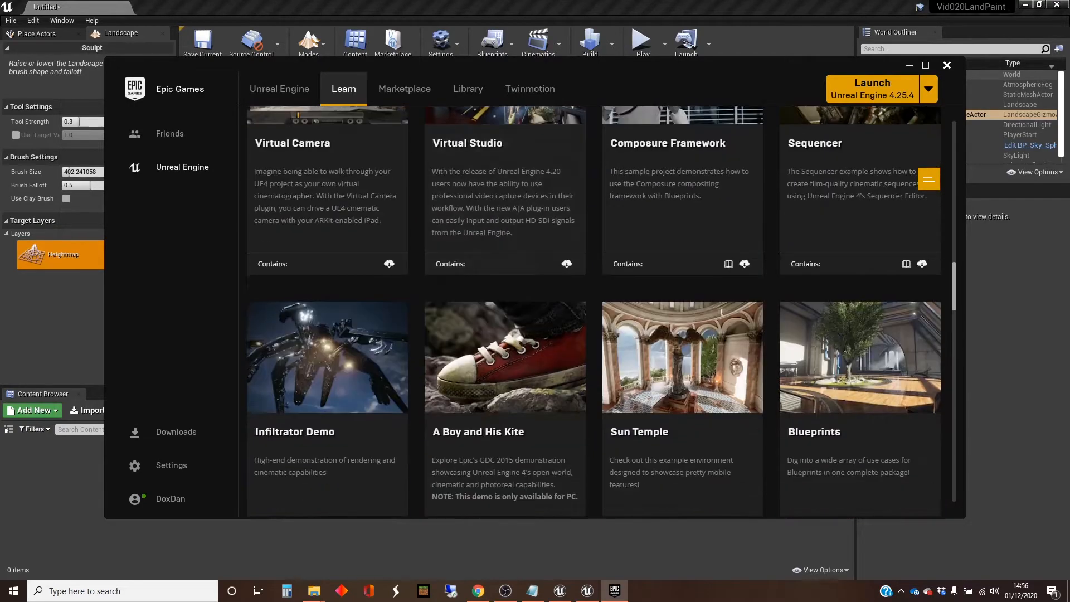
scroll(594, 311, down, 6)
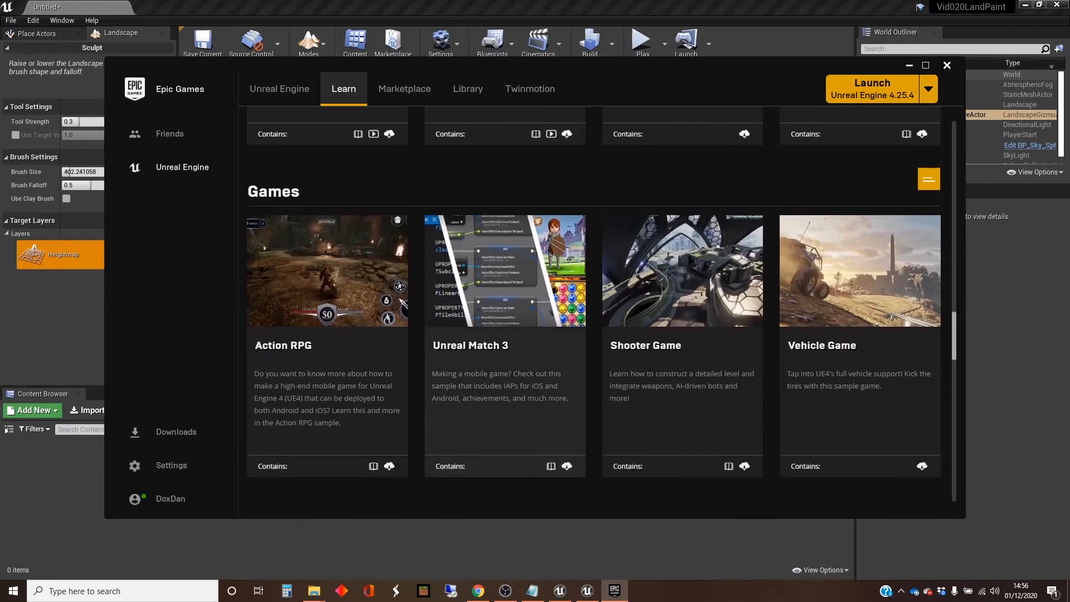
scroll(594, 311, down, 1)
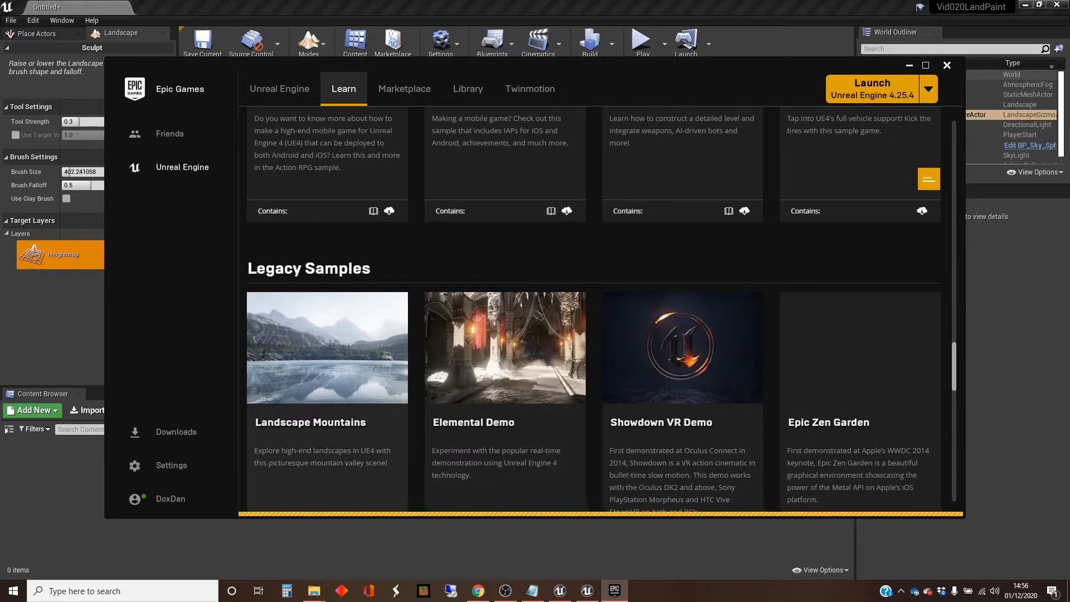
scroll(594, 311, down, 1)
click(405, 89)
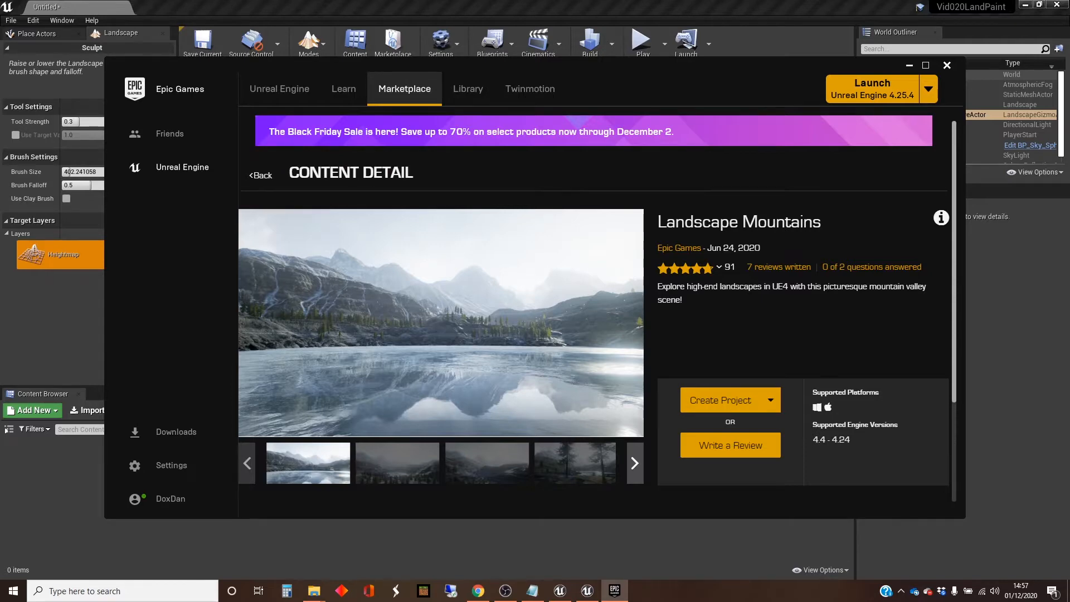
Step: Switch to the LandscapeMountains project in Unreal Editor and search its Assets/Textures folder for snow
click(587, 591)
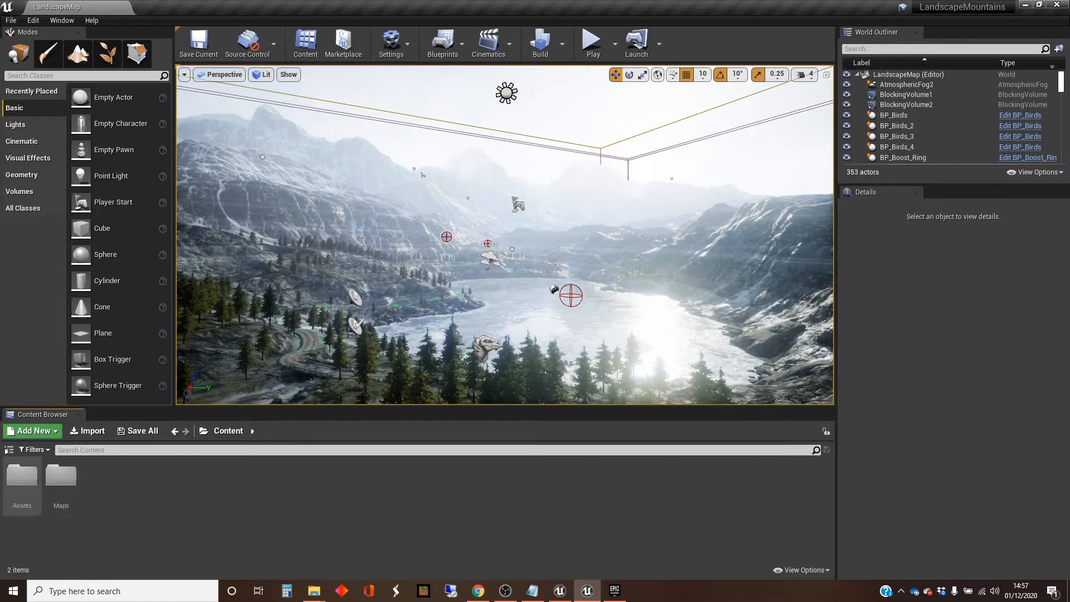
double_click(22, 475)
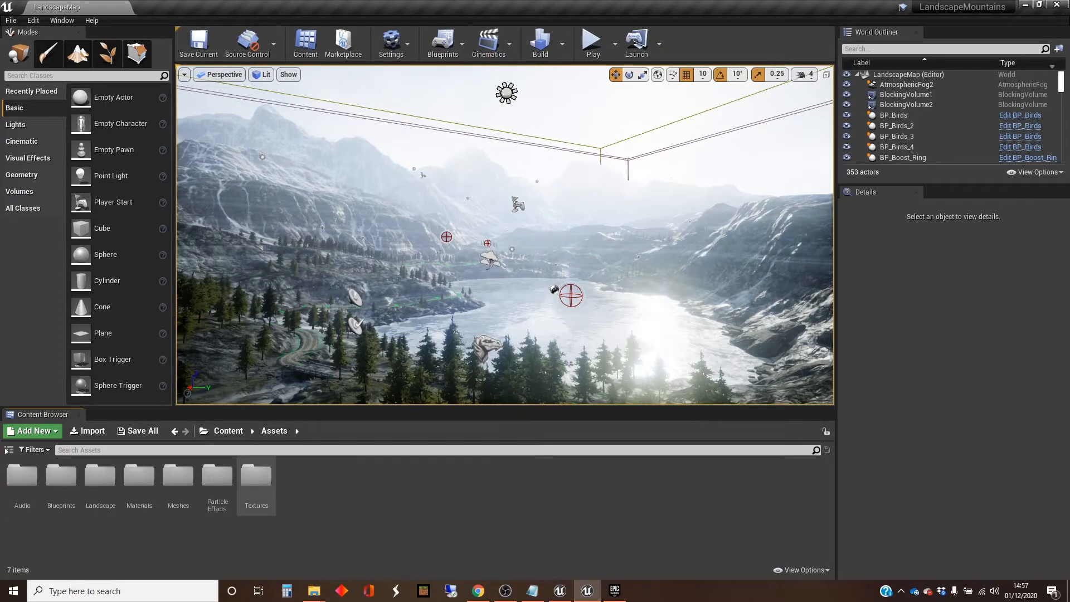
double_click(256, 475)
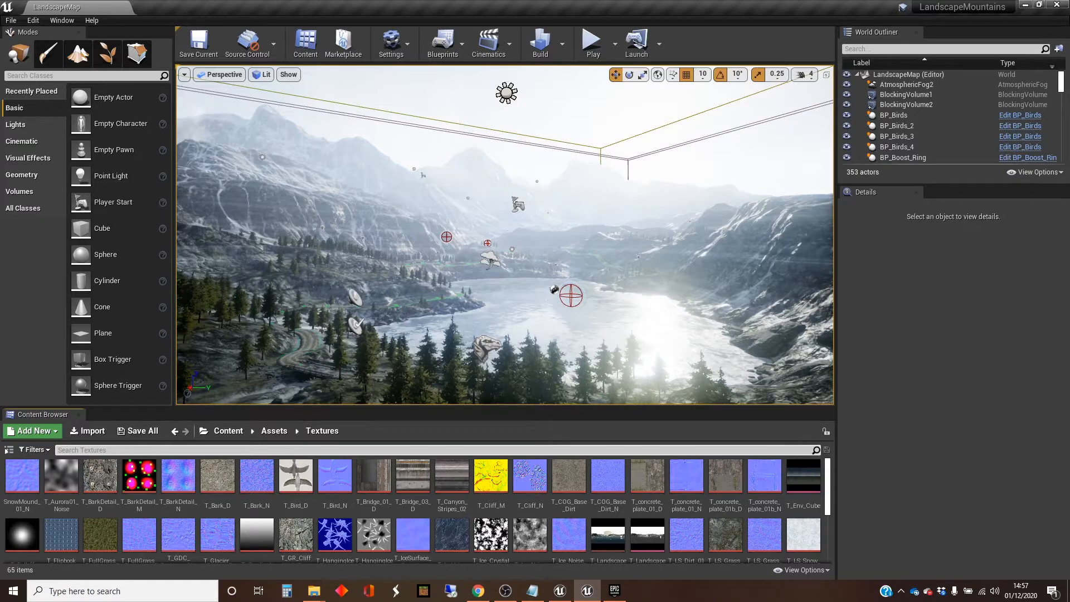
text(snow)
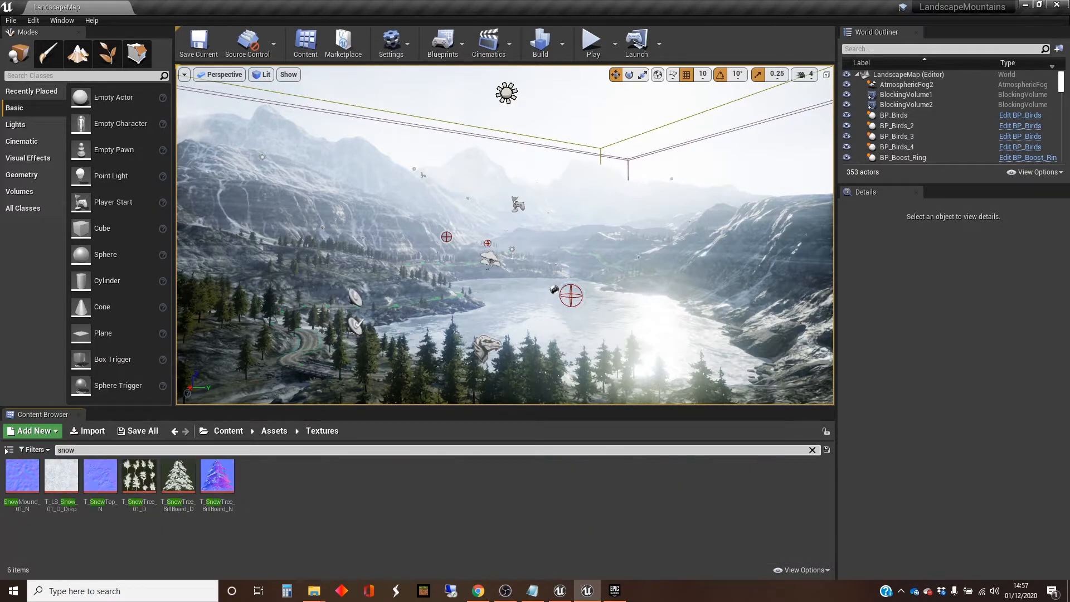
Step: Open the T_LS_Snow_01_D_Disp texture to inspect its image, and close its editor
click(7, 458)
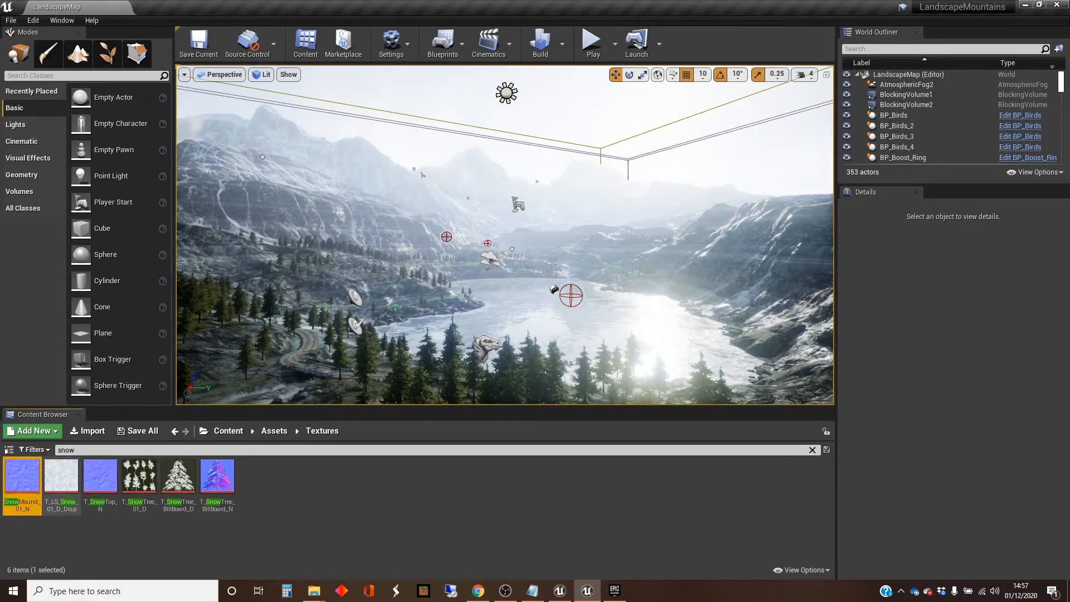
double_click(61, 477)
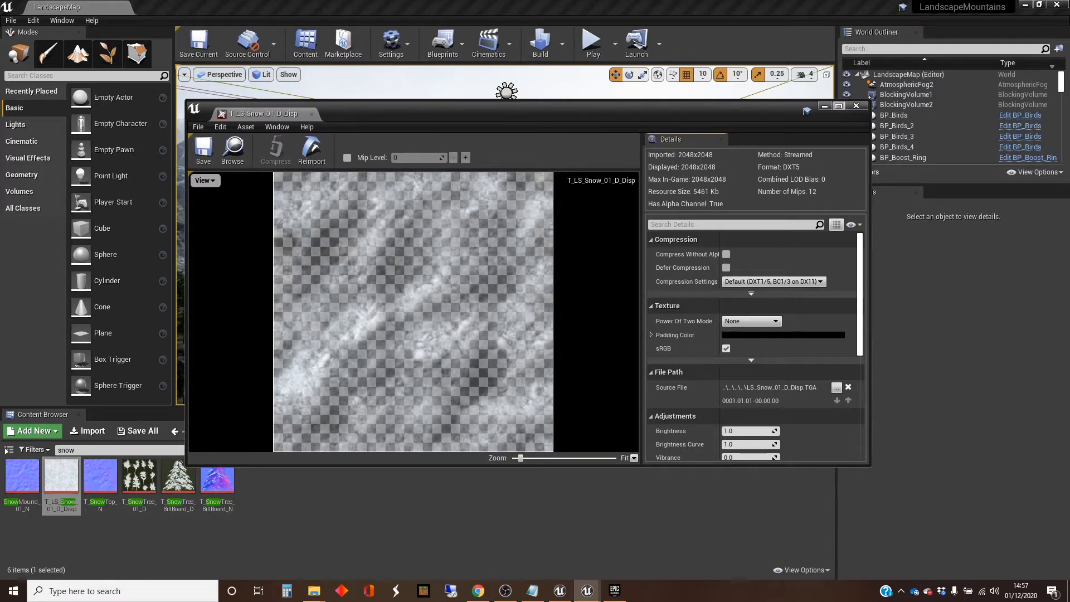
click(857, 105)
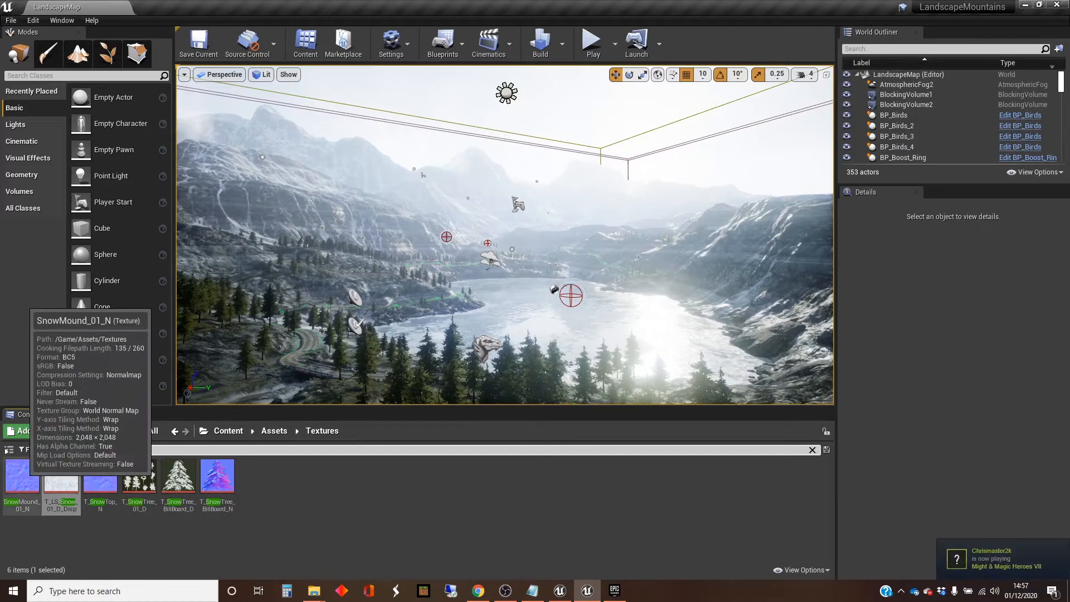
Step: Select the SnowMound_01_N and T_LS_Snow_01_D_Disp textures together, start migrating them and accept the asset report
ctrl+click(61, 477)
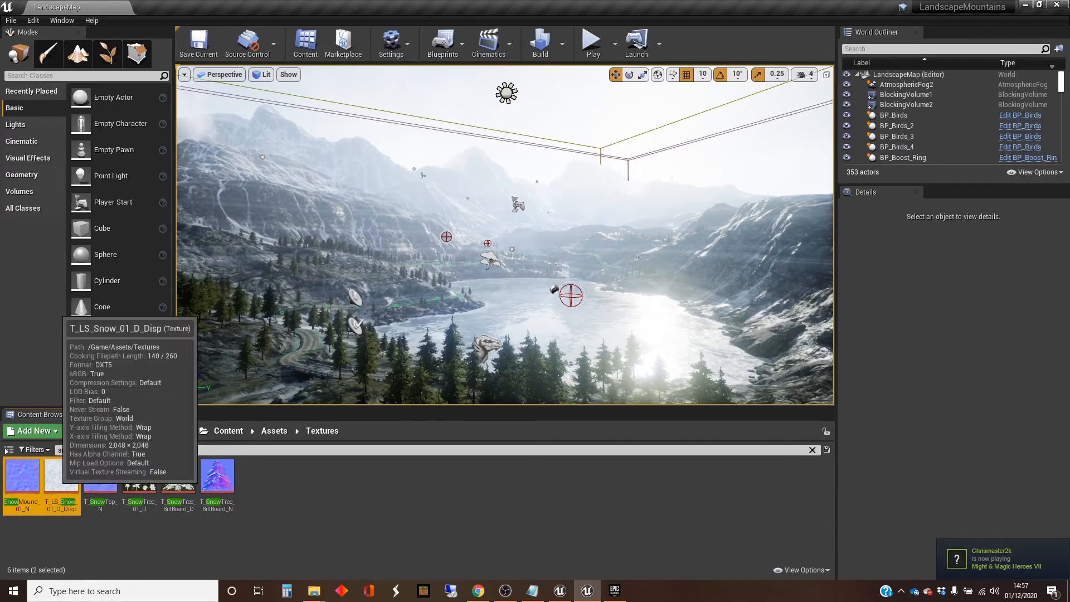
right_click(61, 477)
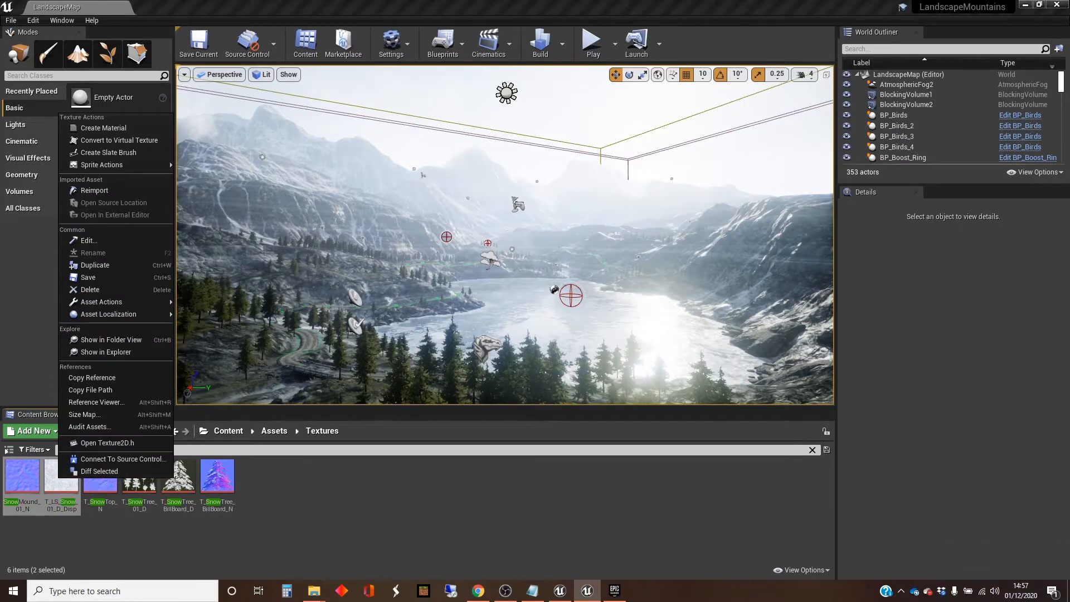
mouse_move(129, 301)
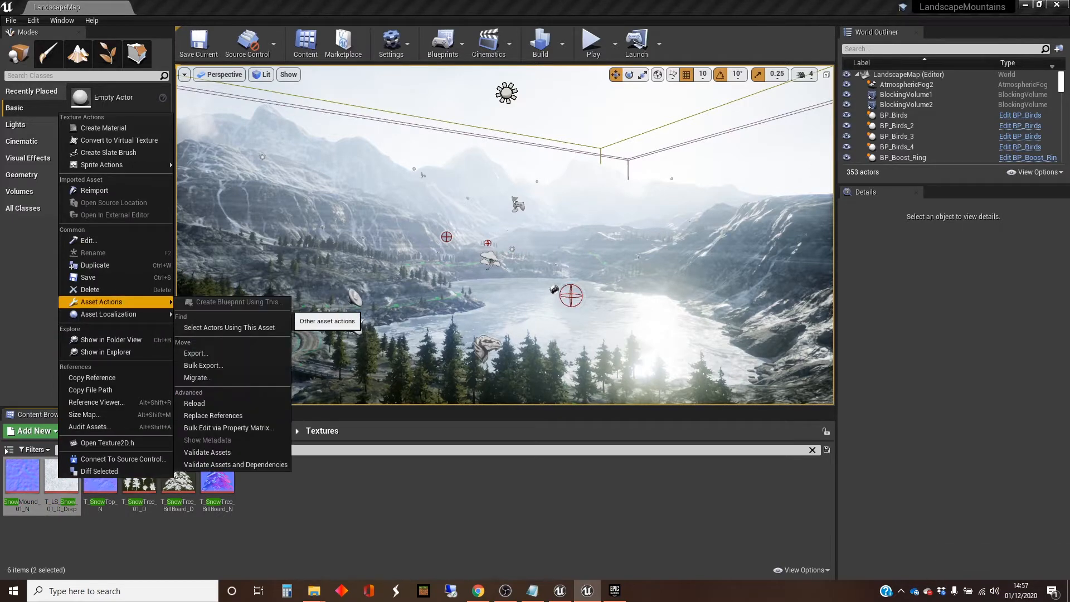
click(198, 378)
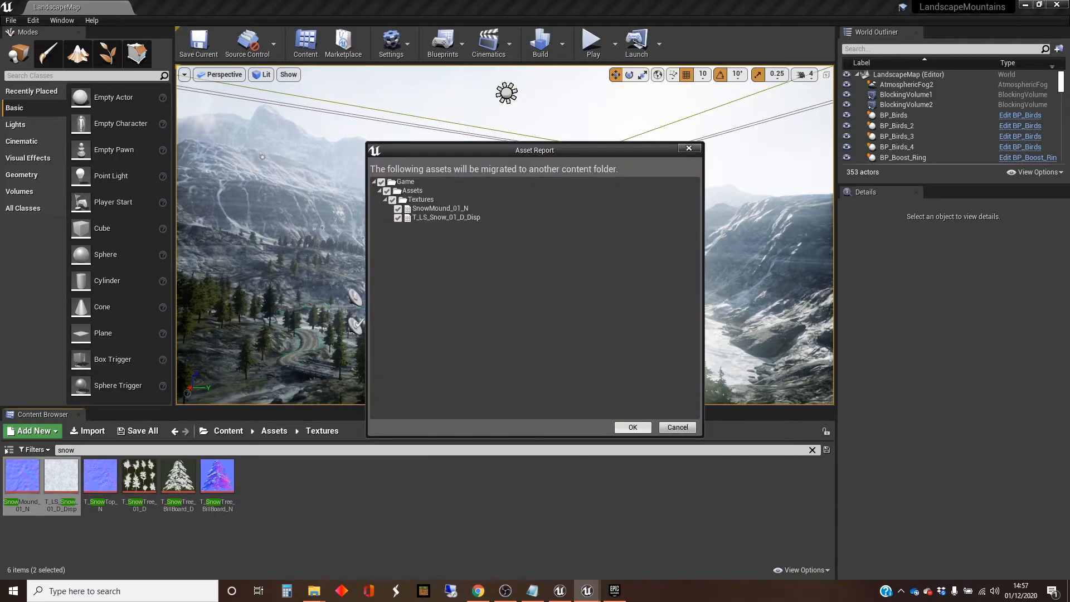
click(633, 427)
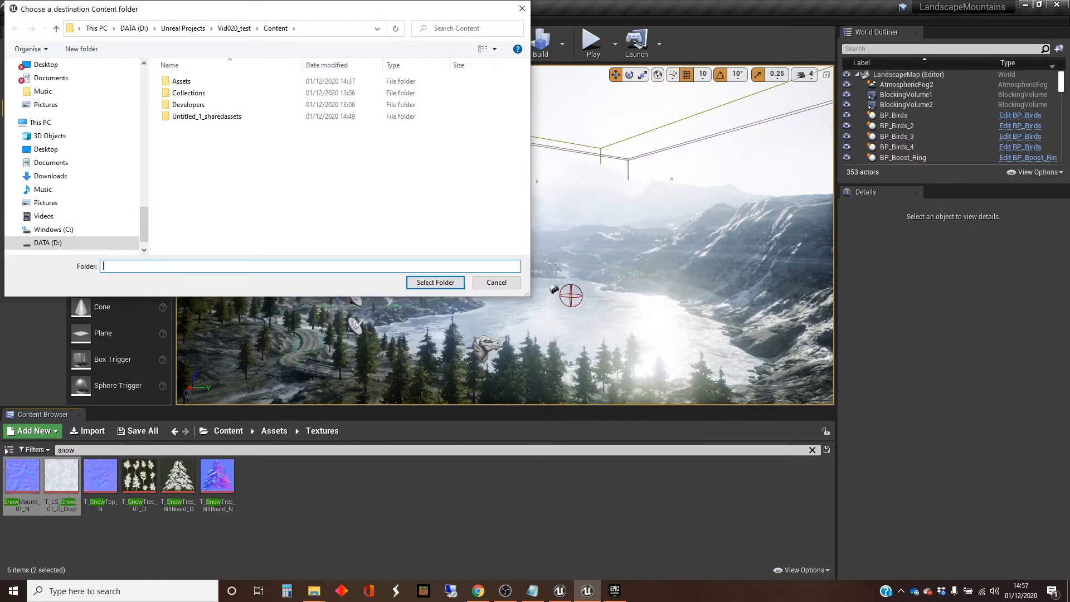
Step: Choose the Content folder of the Vid020LandPaint project as the migration destination for the snow textures
click(182, 27)
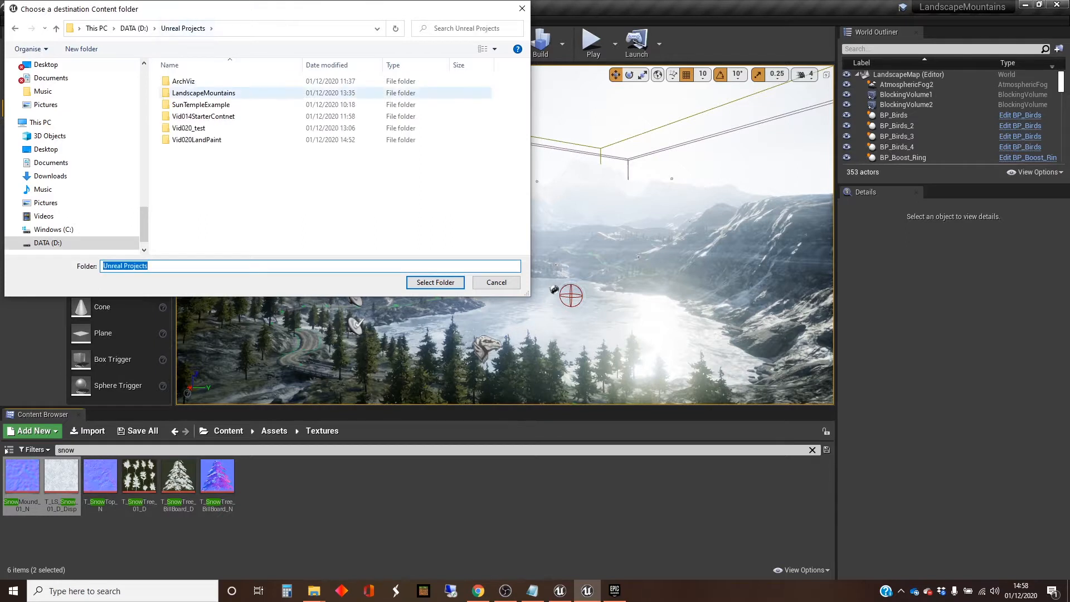
double_click(203, 117)
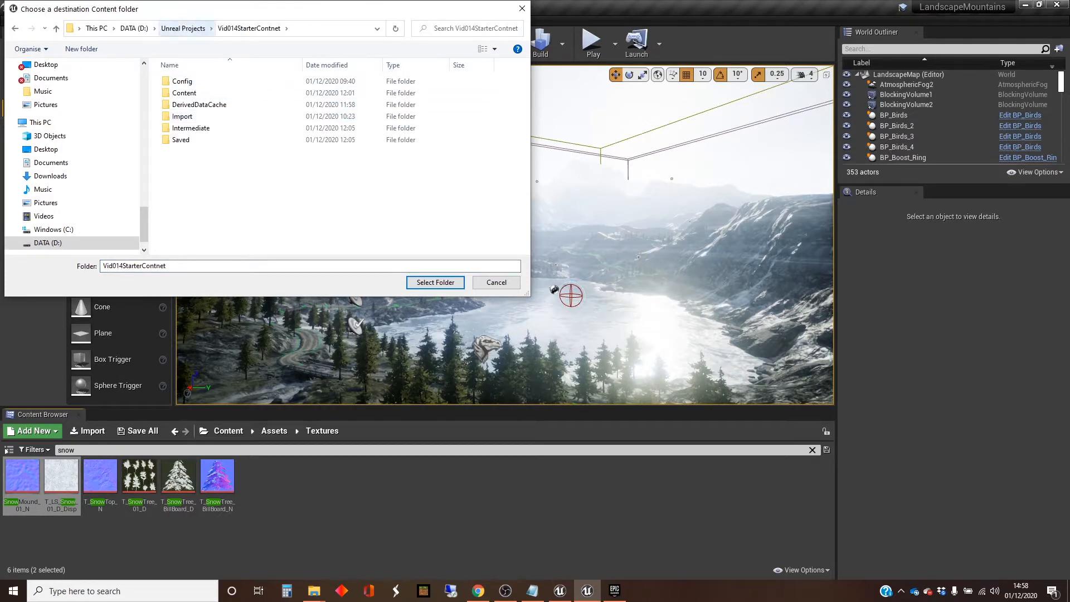
click(183, 29)
double_click(196, 139)
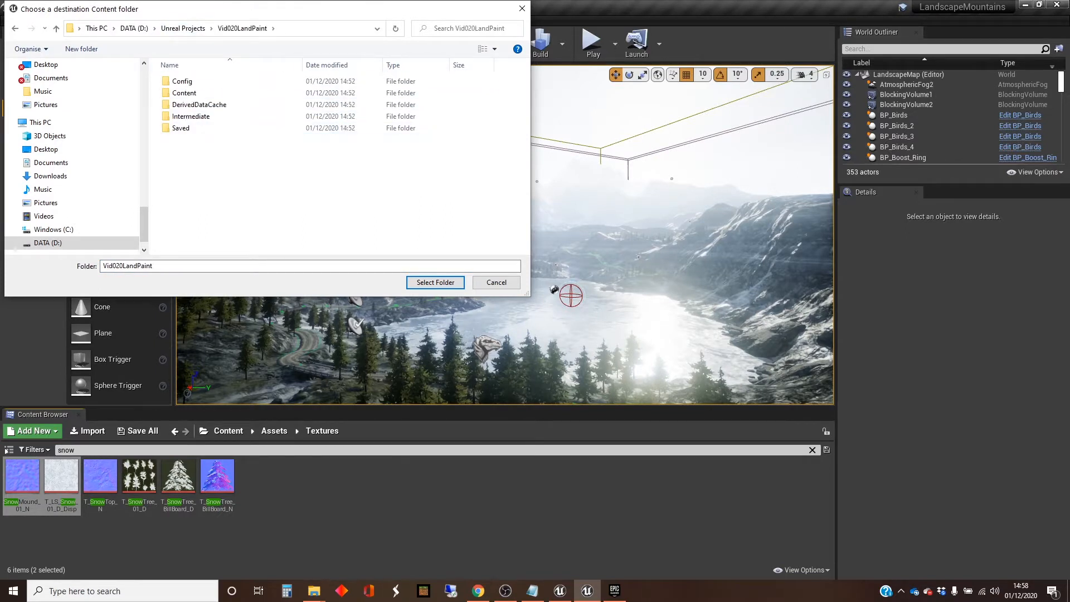
double_click(189, 93)
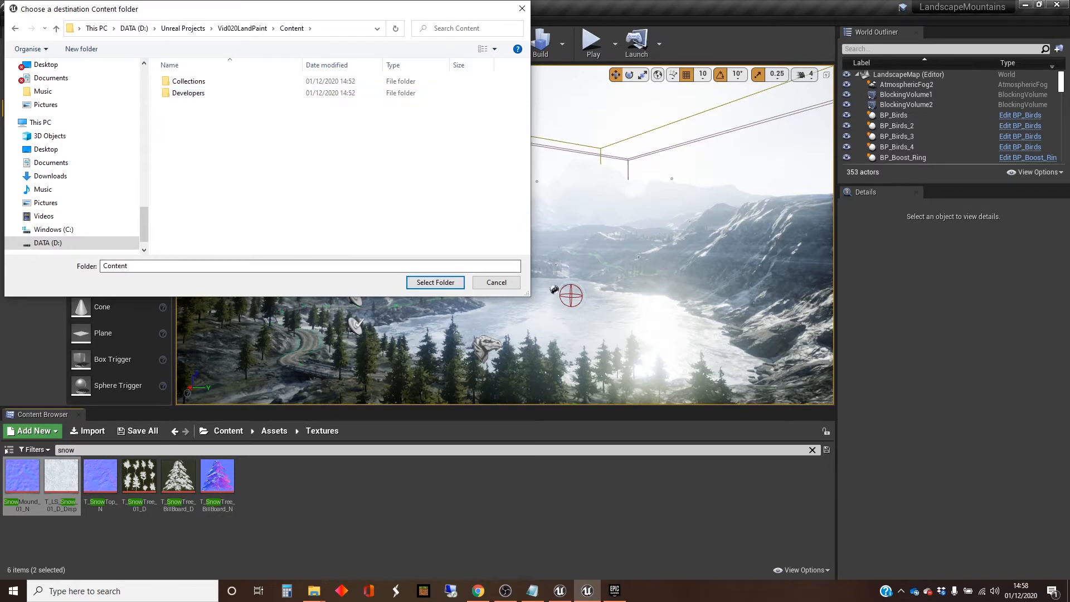
click(435, 282)
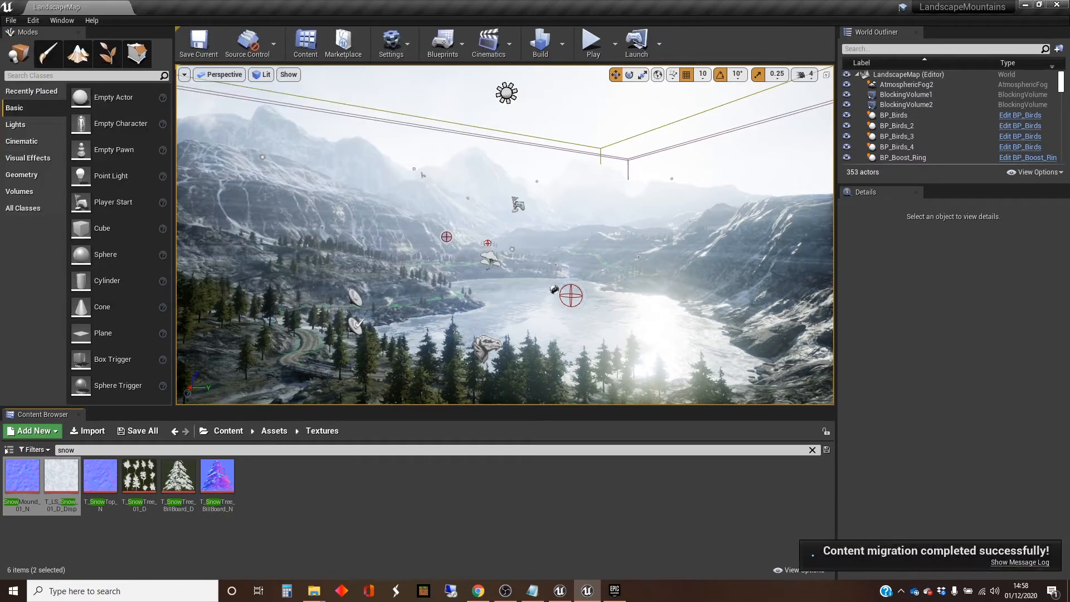
Step: Search the textures for grass and migrate T_FullGrass_D and T_FullGrass_N to the Vid020LandPaint project's Content folder
drag(83, 450, 42, 450)
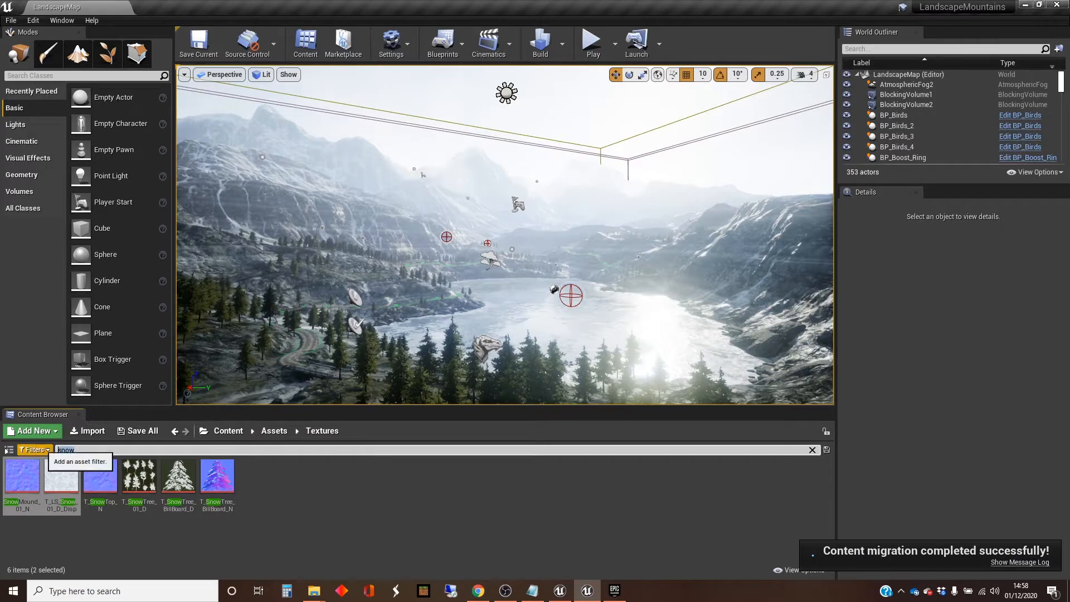
text(grass)
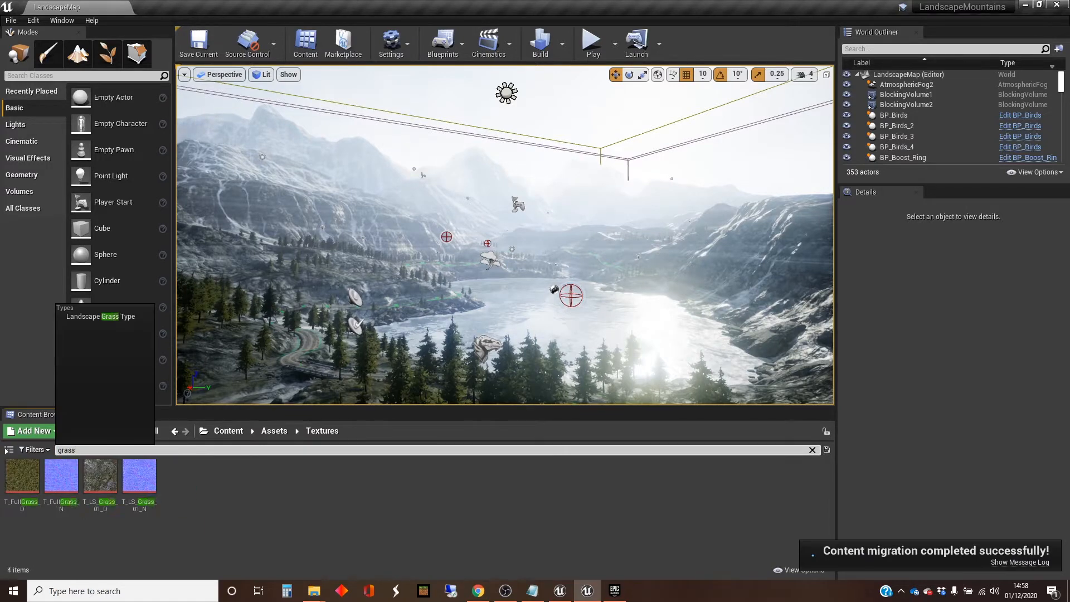
click(23, 475)
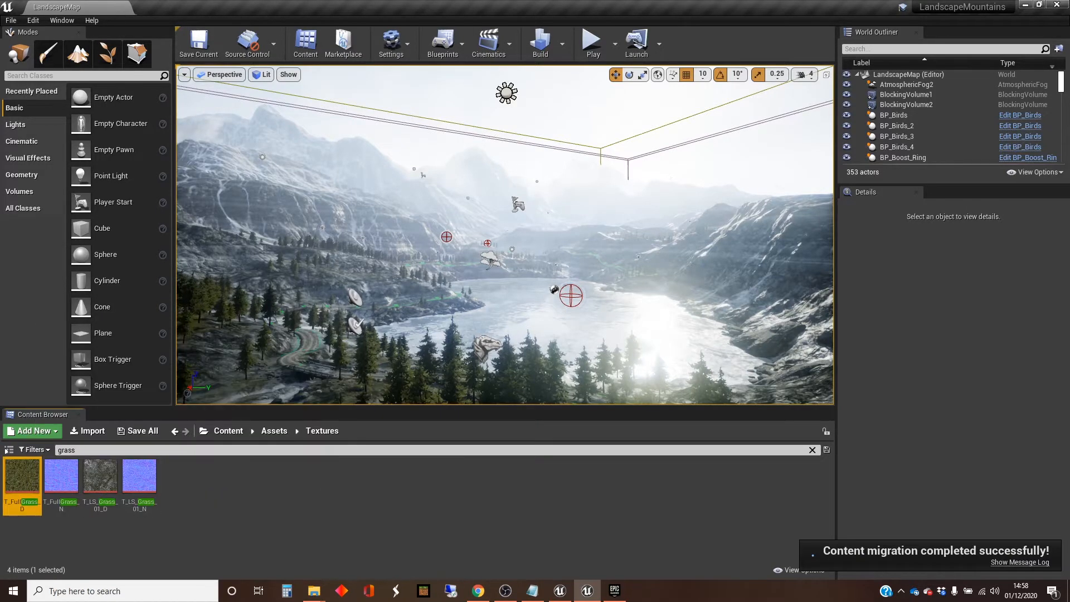
ctrl+click(61, 476)
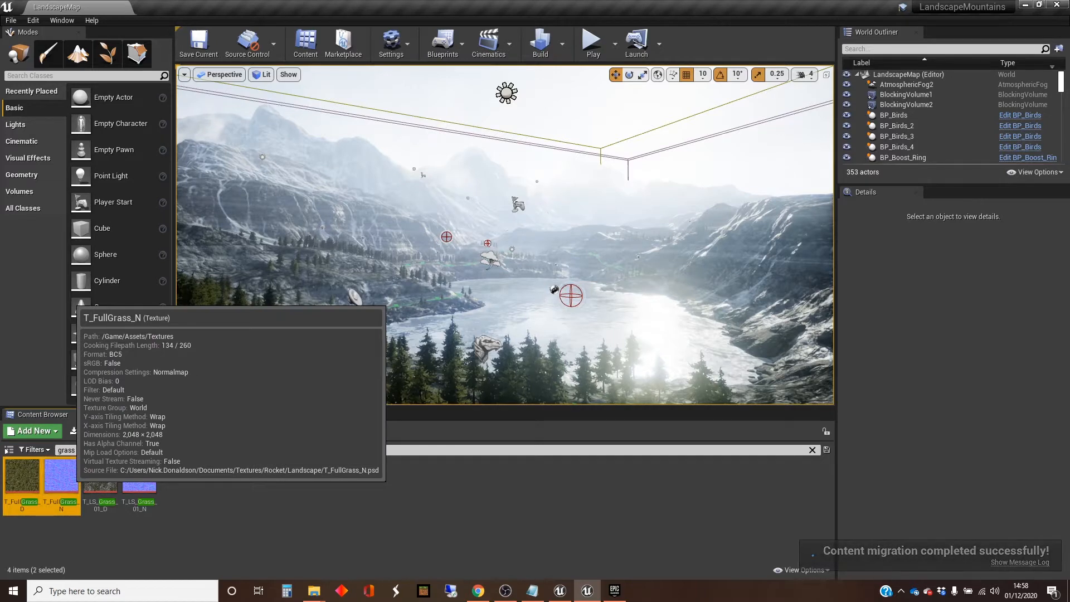
right_click(61, 476)
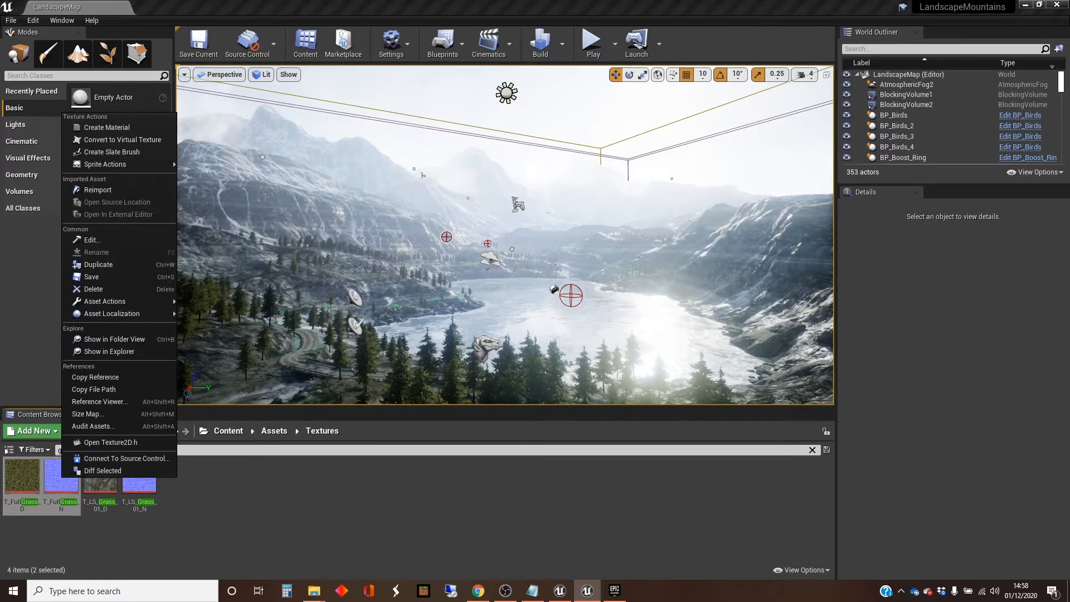
mouse_move(111, 301)
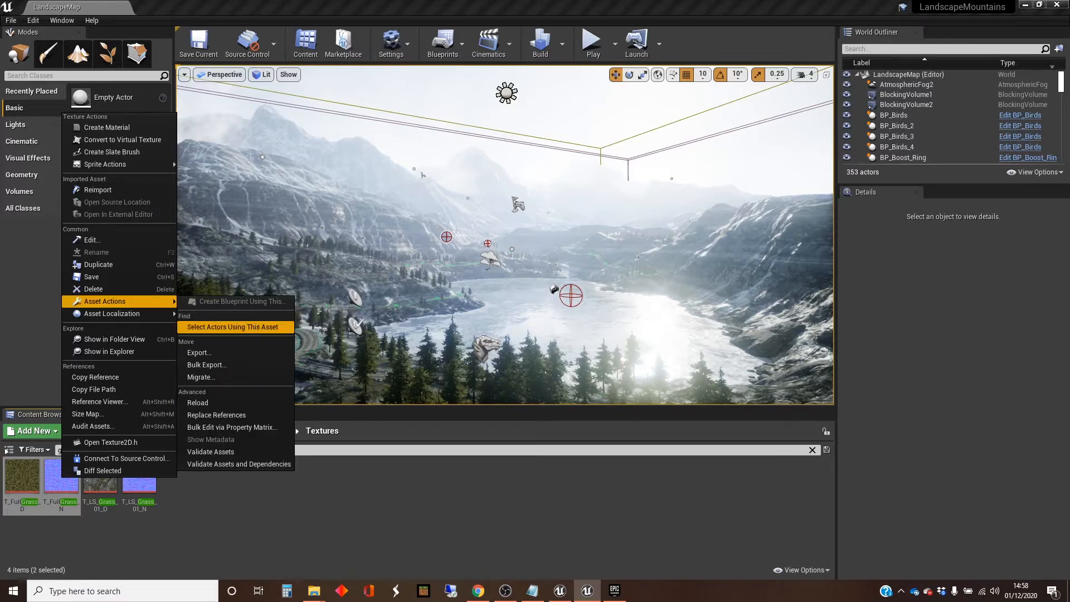
click(201, 377)
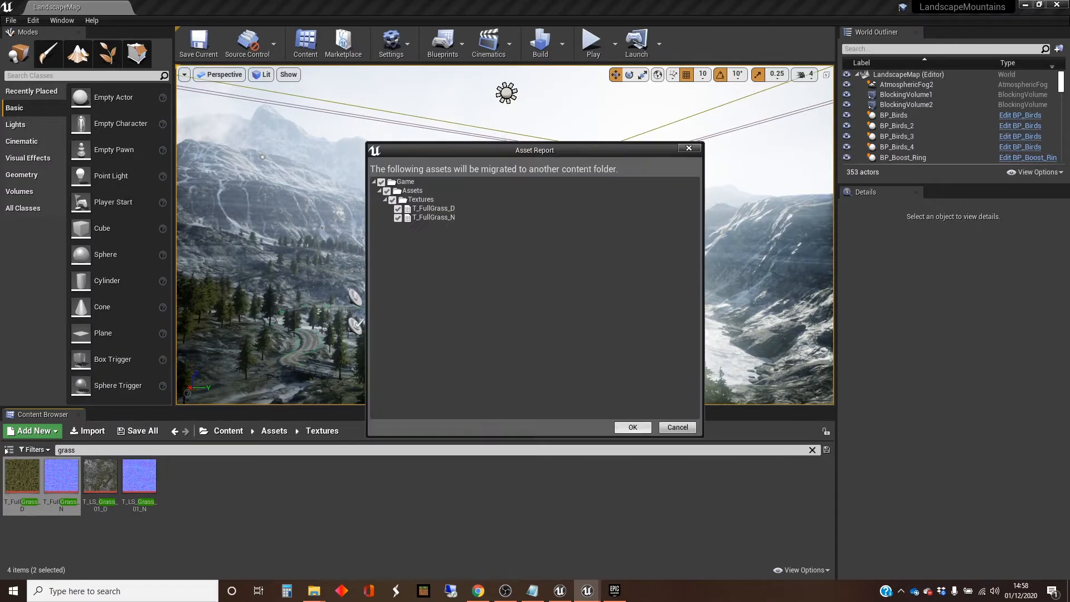
click(633, 428)
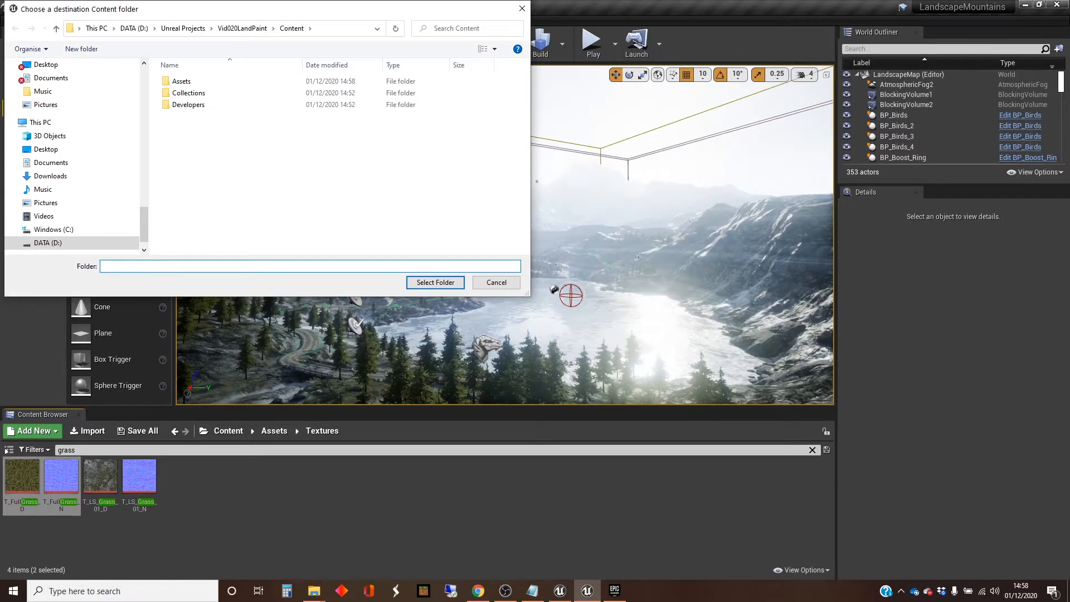
click(435, 282)
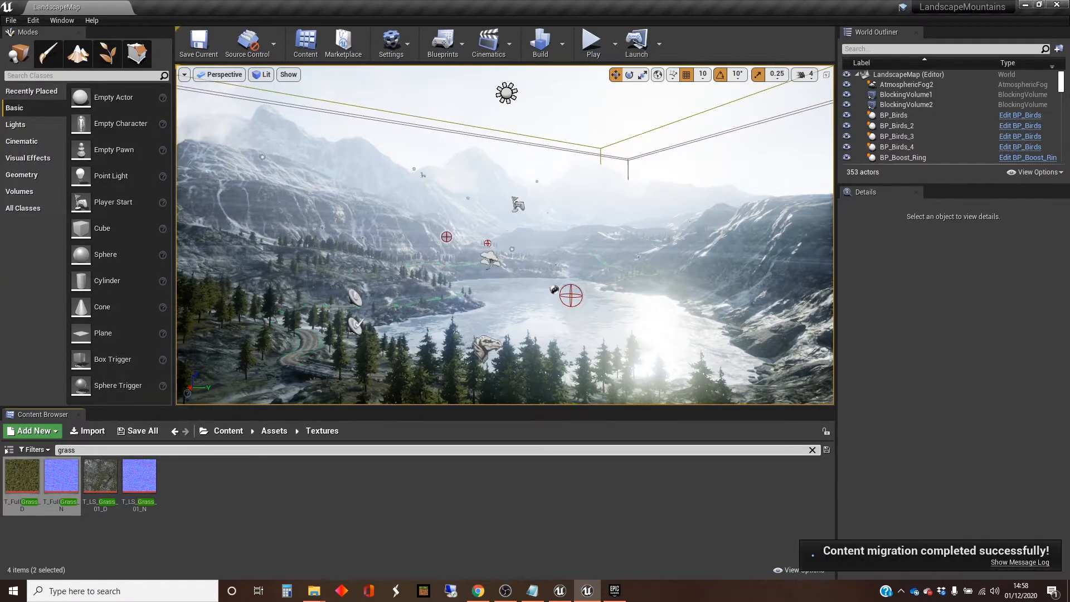
Step: Search for dirt and migrate T_COG_Base_Dirt, T_COG_Base_Dirt_N and T_RB_LS_Dirt_01_DispAlpha02 to the Vid020LandPaint project's Content folder
key(BackSpace)
key(BackSpace)
key(BackSpace)
key(BackSpace)
key(BackSpace)
text(dirt)
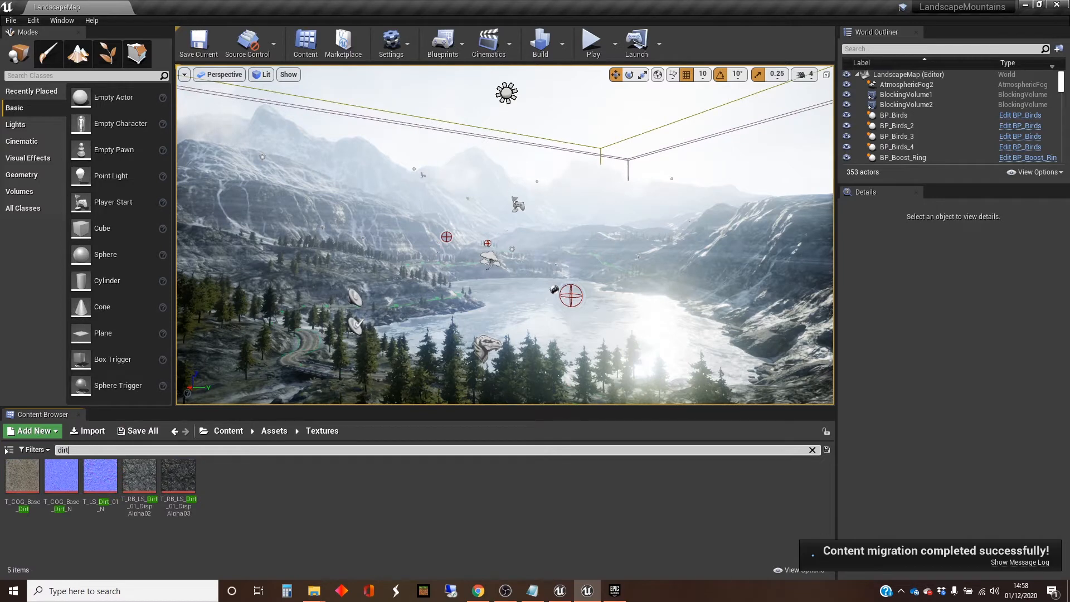
click(22, 476)
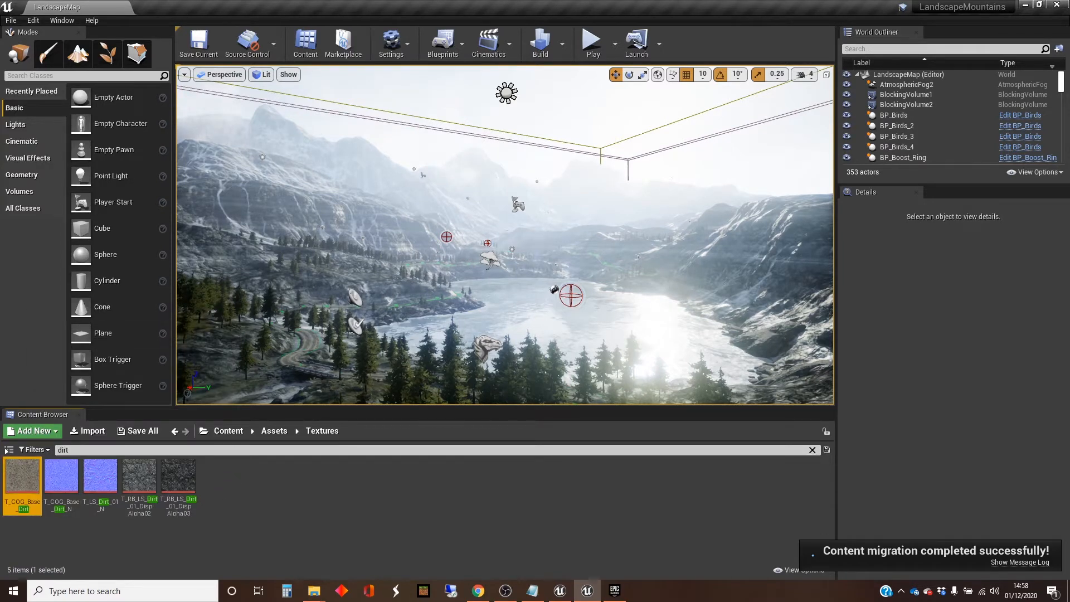
mouse_move(62, 477)
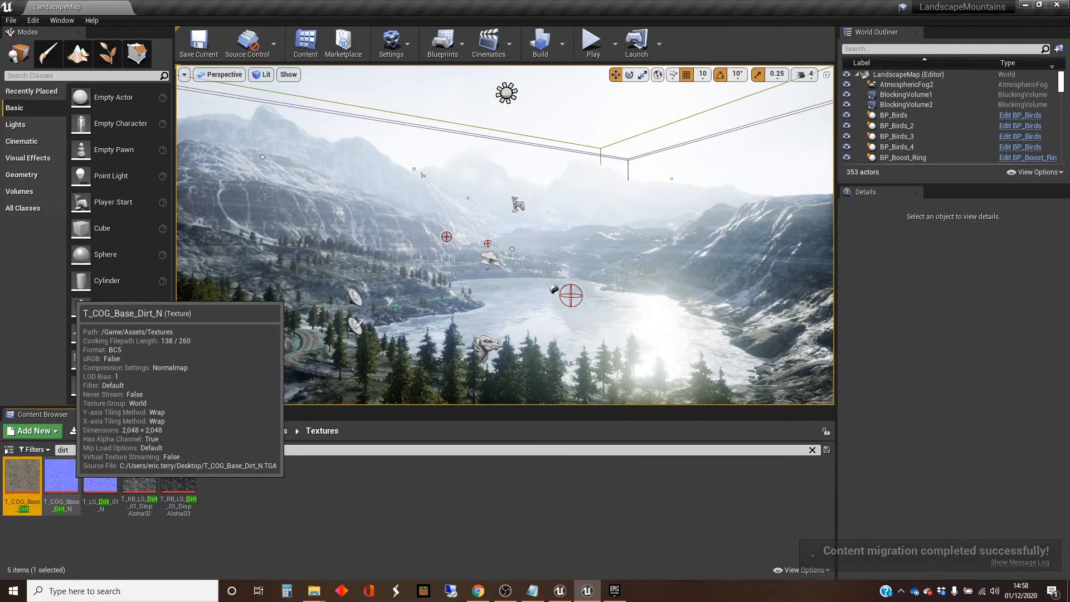
ctrl+click(61, 476)
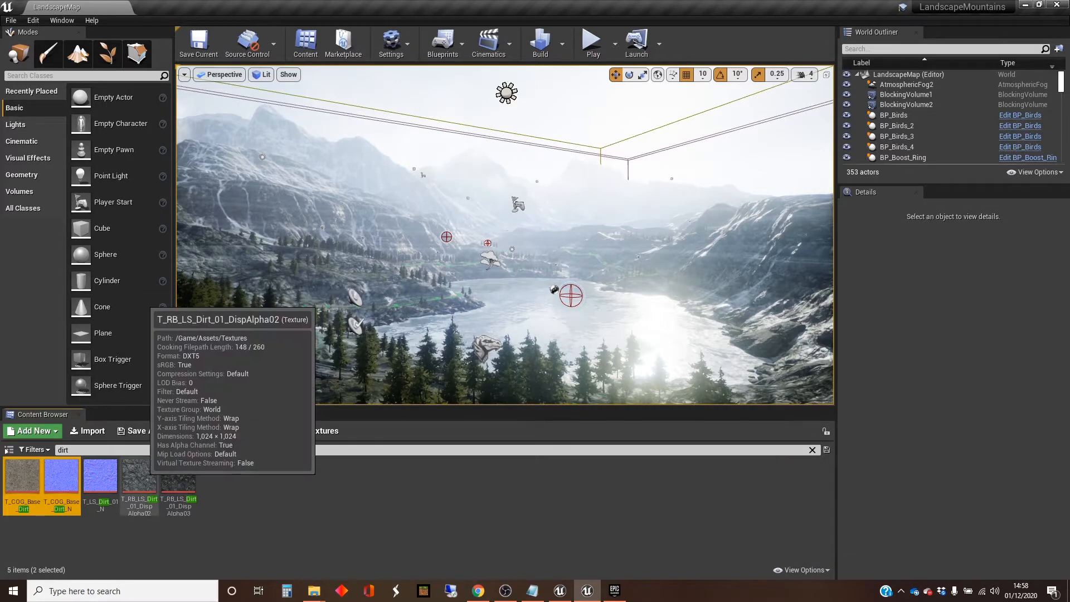
ctrl+right_click(140, 478)
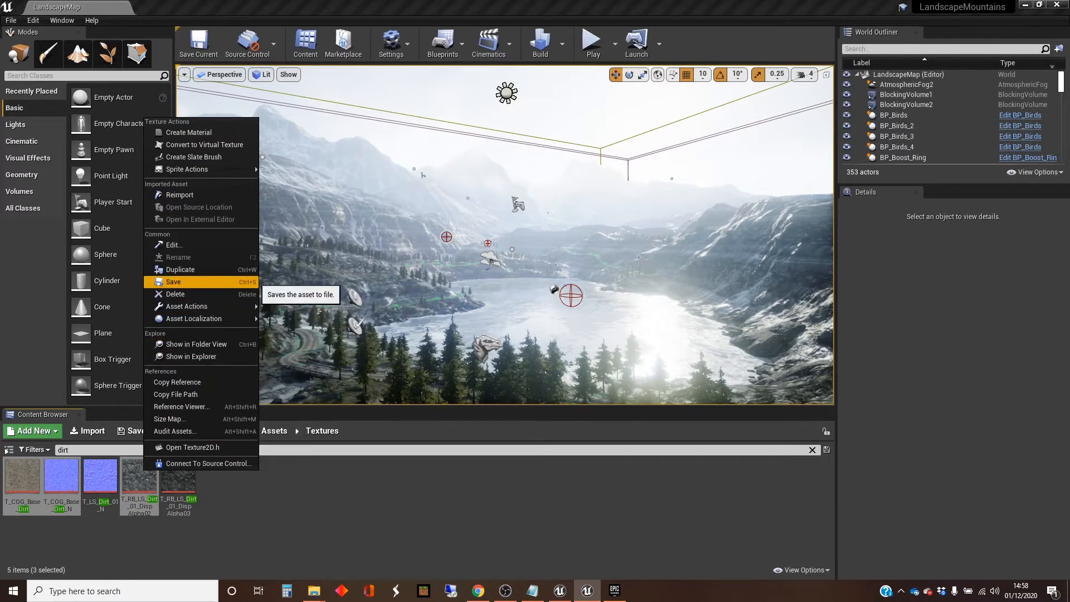
mouse_move(223, 306)
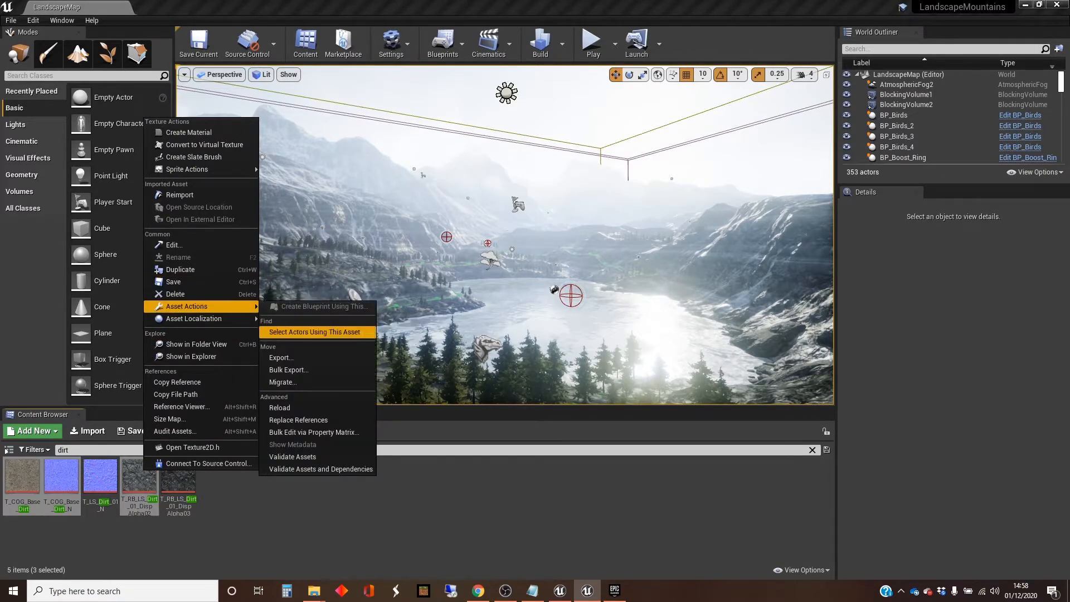
click(282, 382)
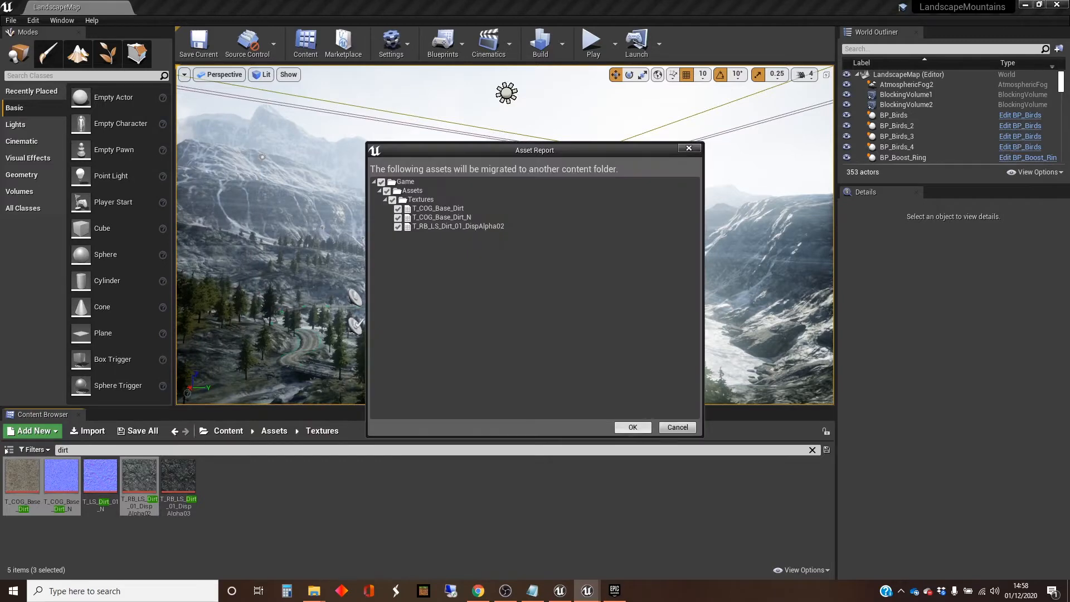
click(632, 427)
click(436, 282)
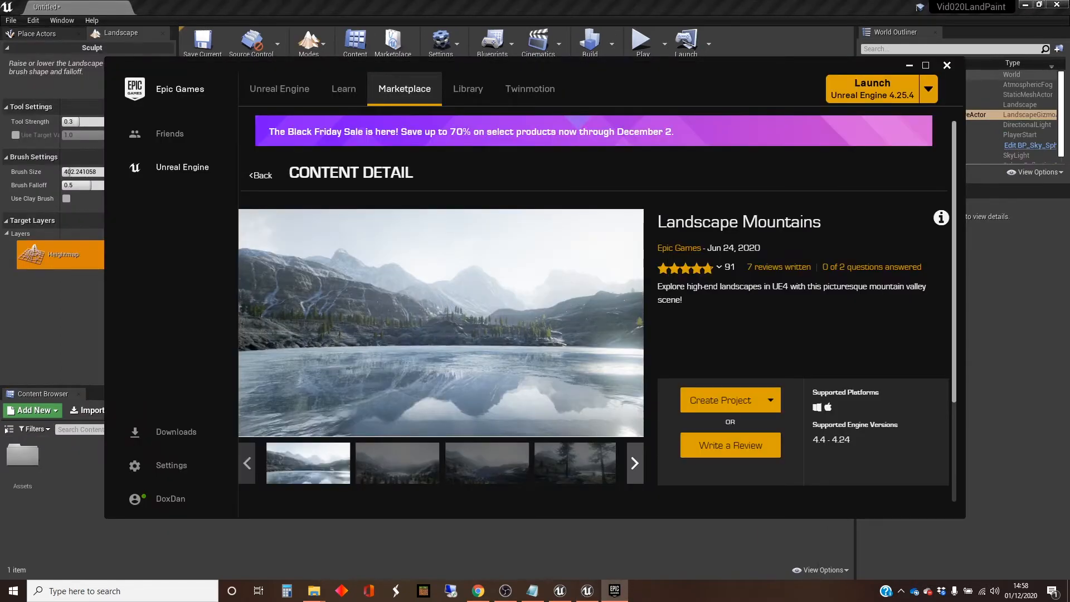
Step: Minimize the Epic Games Launcher covering the Vid020LandPaint project and open its Assets/Textures folder to check the migrated textures
click(910, 66)
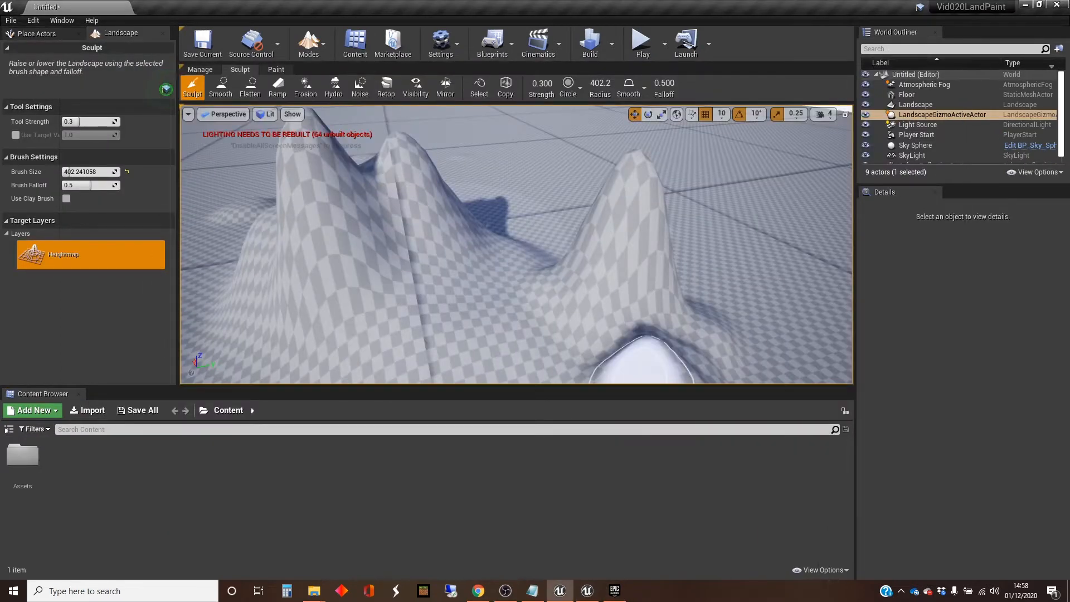
double_click(22, 455)
double_click(22, 455)
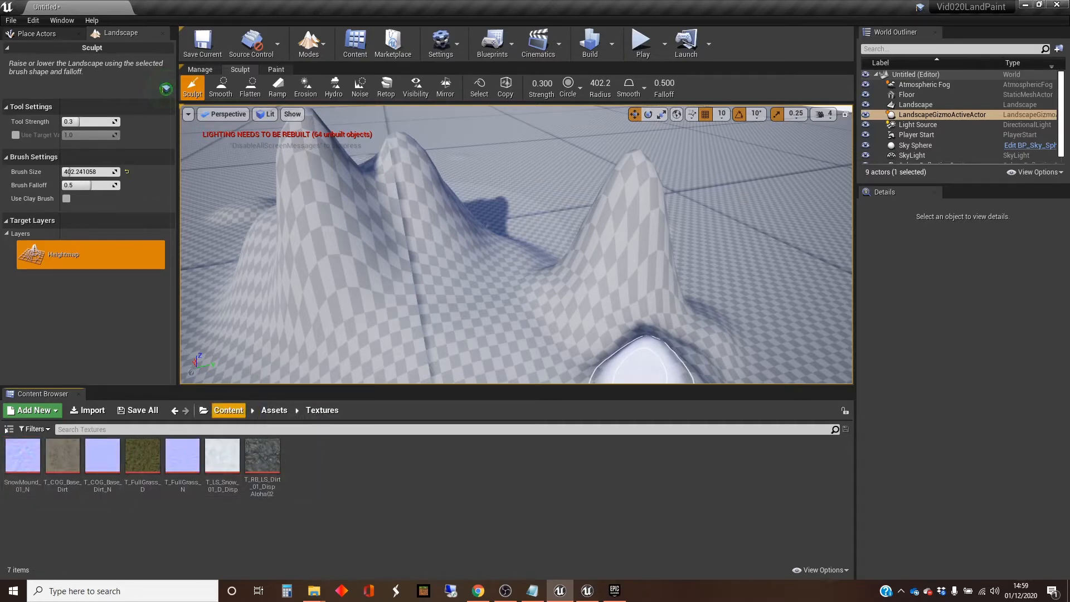
Step: Create a new material named Landscape in the project's main Content folder
click(229, 410)
right_click(90, 462)
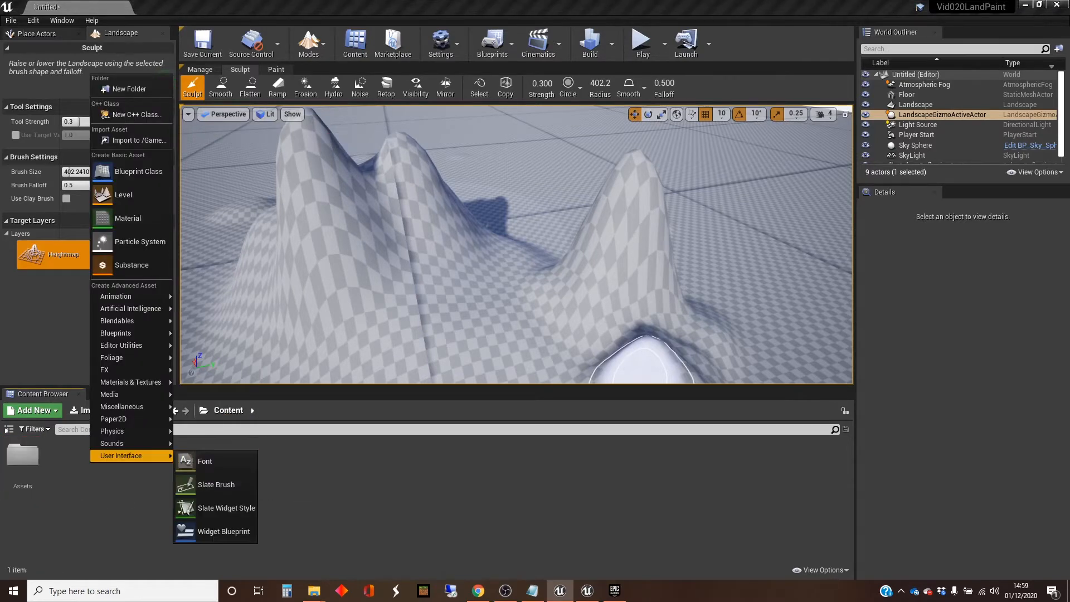
click(131, 219)
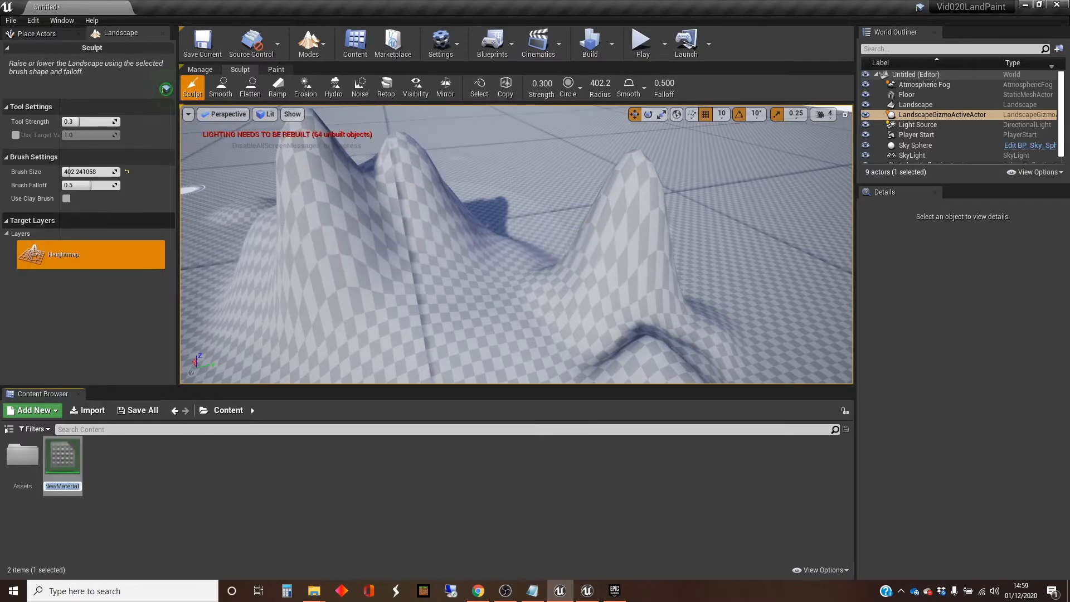
text(Lands)
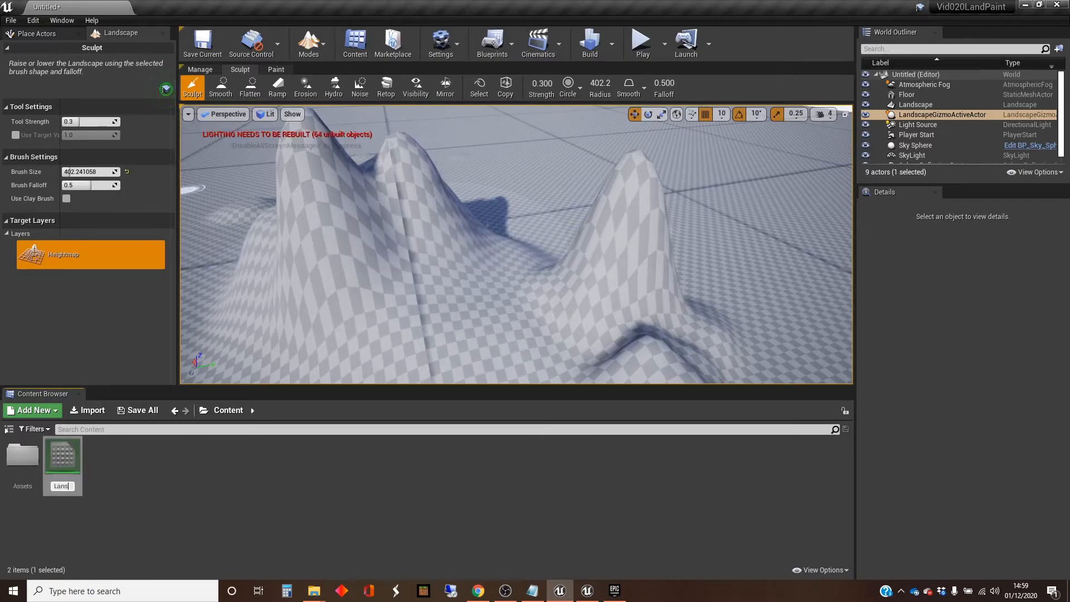
key(BackSpace)
text(dscape)
key(Return)
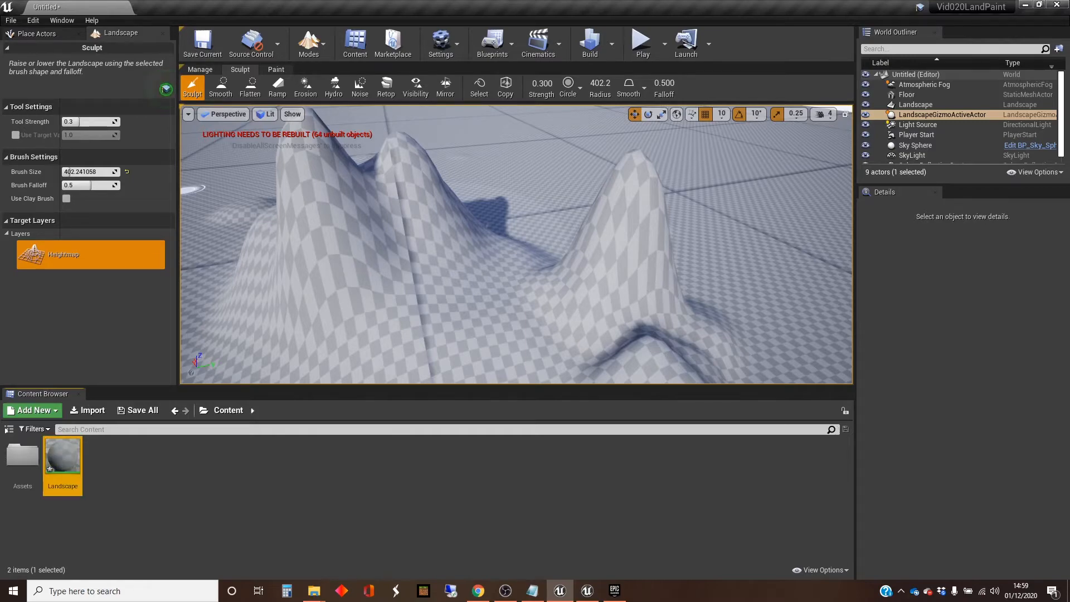
Step: Open the Landscape material for editing and reduce its editor to a floating window that leaves the project's assets accessible
double_click(63, 454)
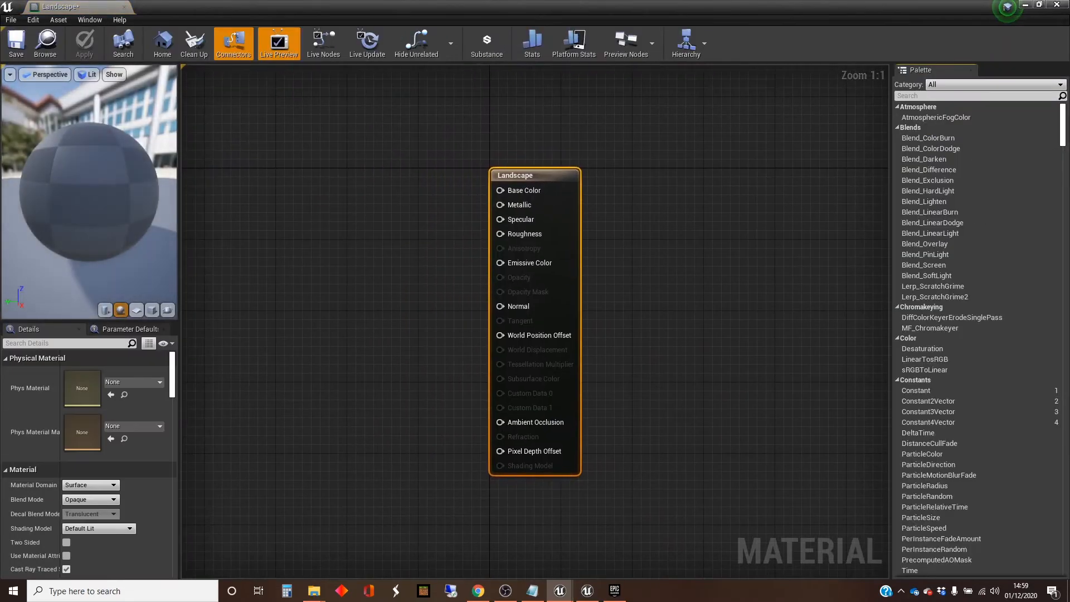
scroll(420, 321, down, 3)
mouse_move(357, 317)
right_down()
mouse_move(568, 290)
mouse_move(596, 323)
right_up()
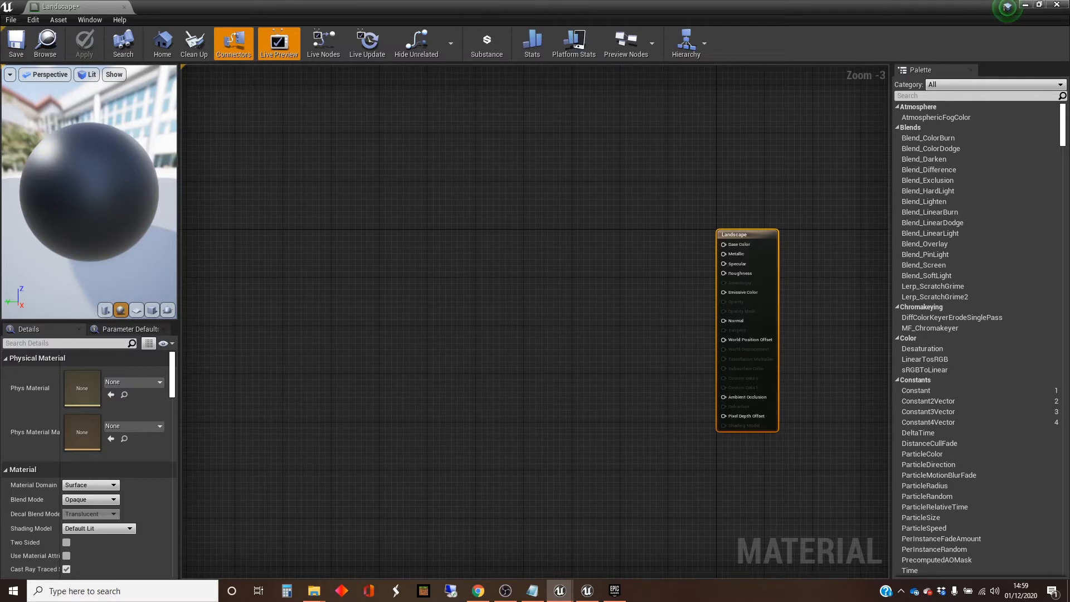
click(1039, 4)
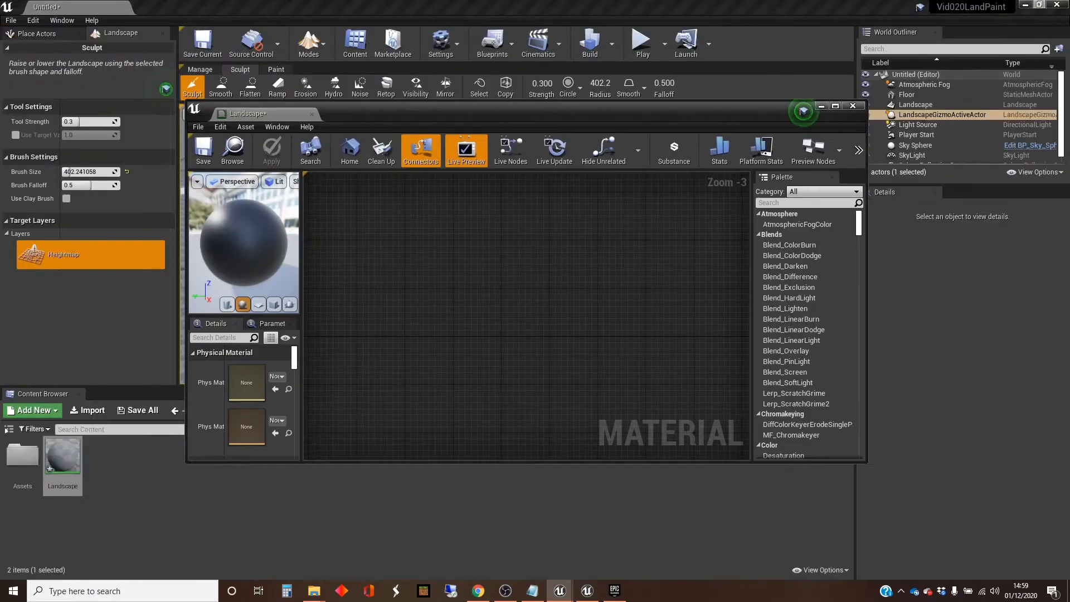
drag(493, 112, 577, 174)
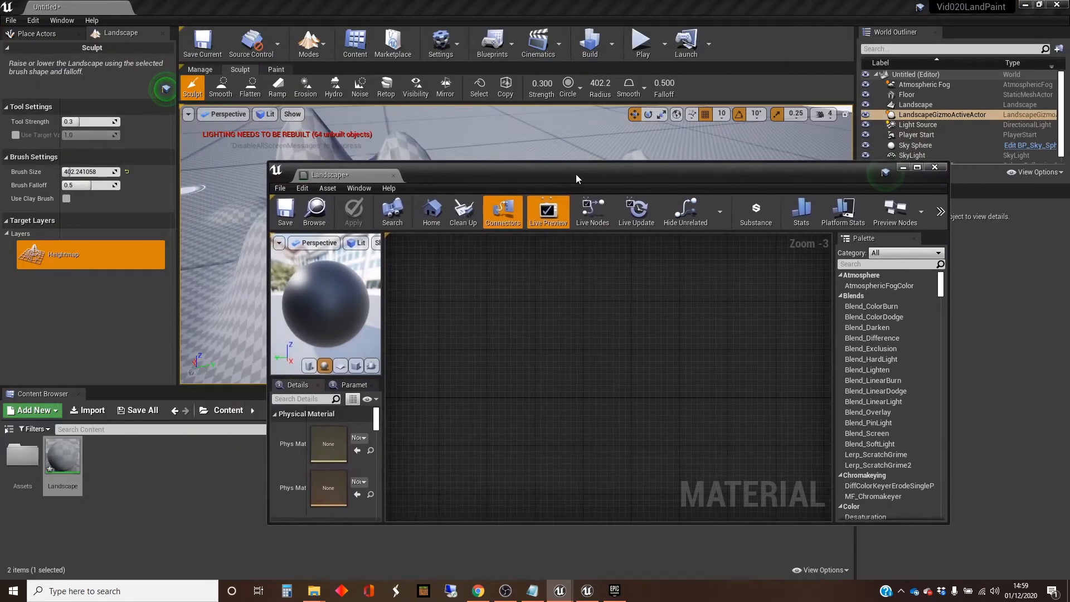
Step: Open the Assets/Textures folder and move the material editor window clear of all the texture thumbnails
double_click(22, 455)
double_click(23, 463)
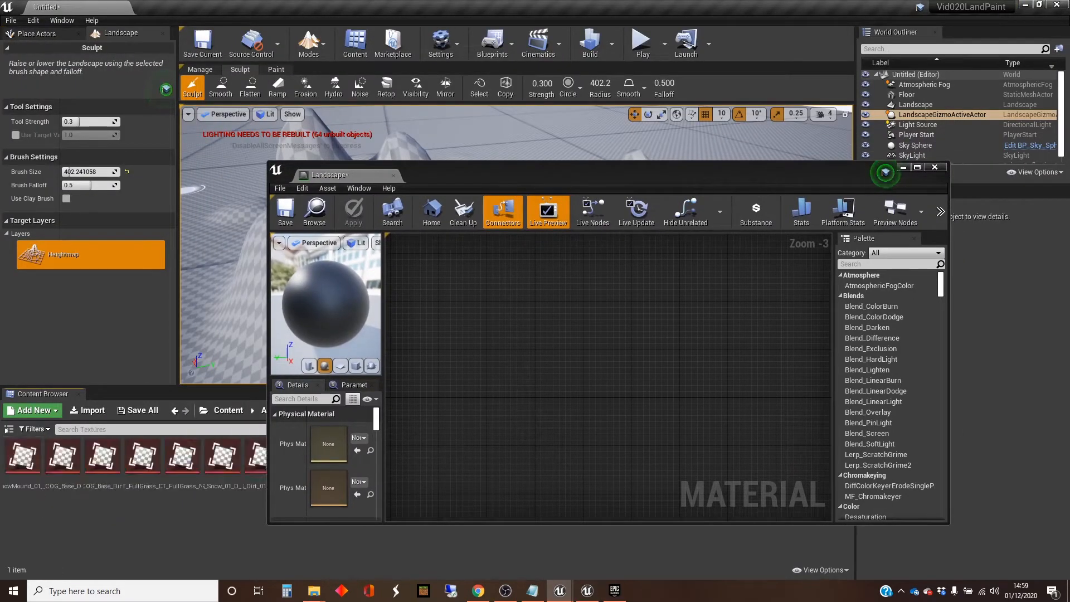
click(24, 466)
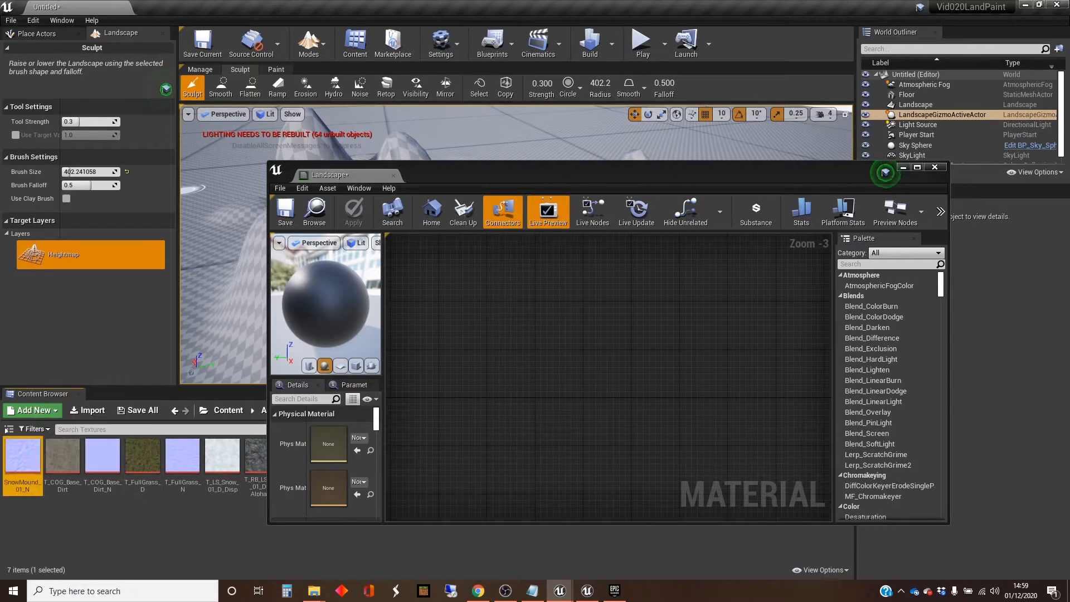
drag(469, 189, 504, 146)
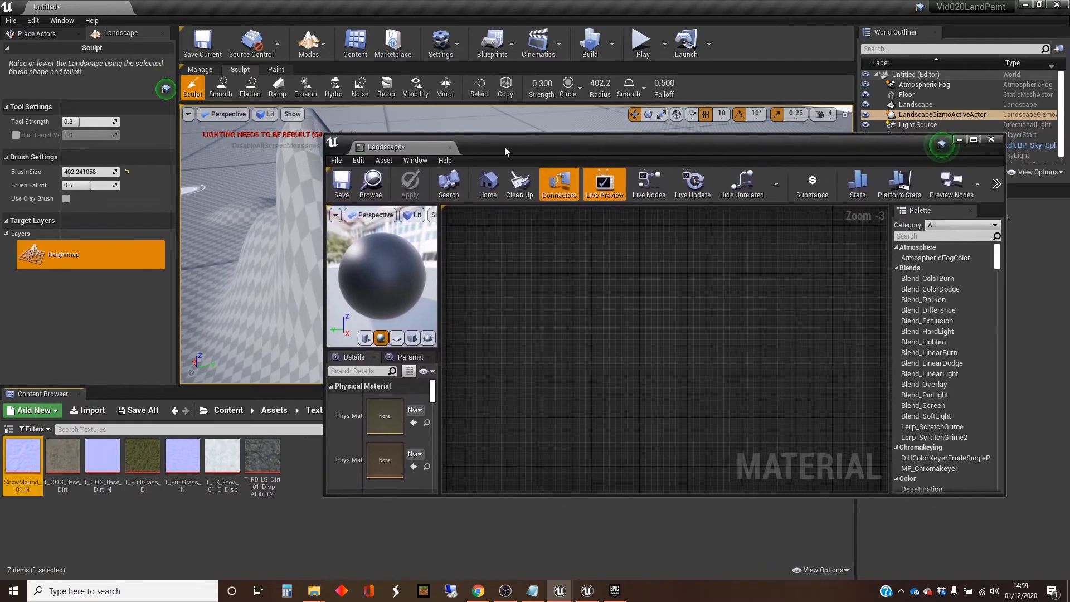
Step: Add all seven migrated textures to the Landscape material graph as Texture Sample nodes and maximize the material editor
shift+click(262, 457)
drag(262, 457, 616, 321)
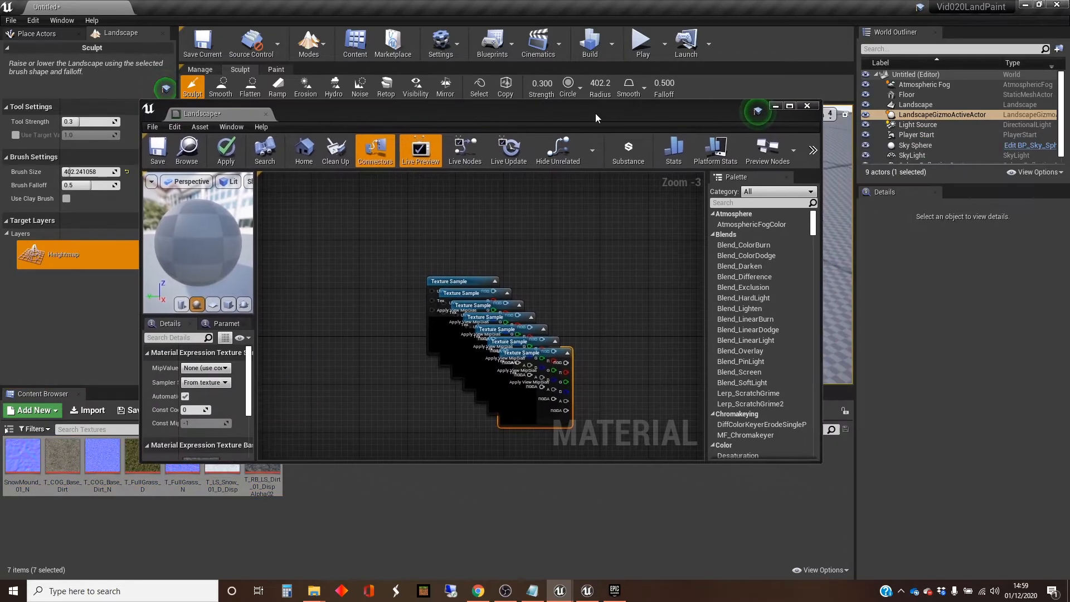
drag(780, 146, 595, 113)
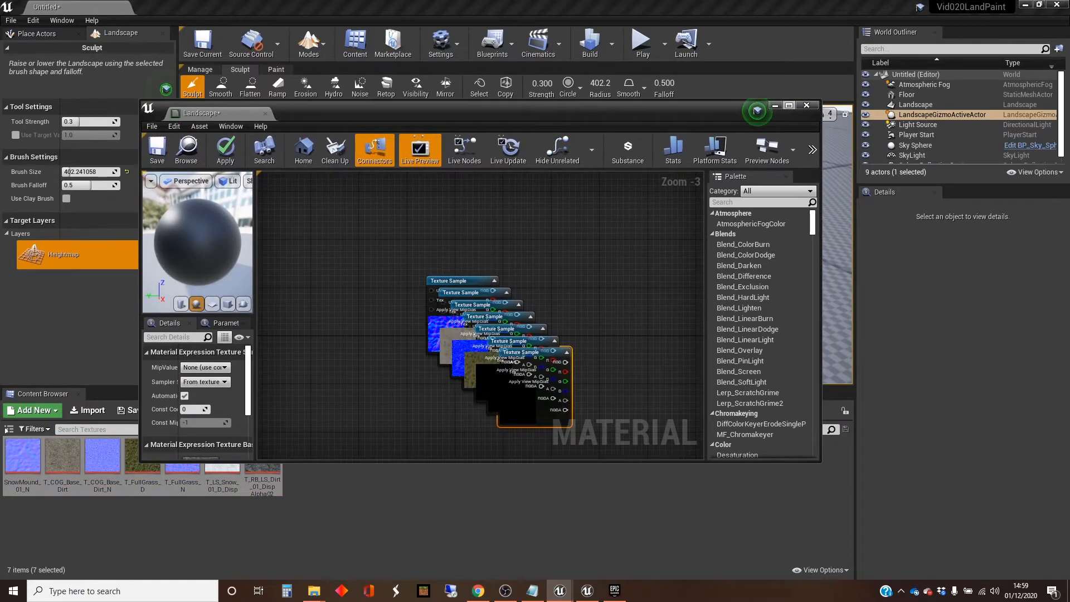
click(790, 105)
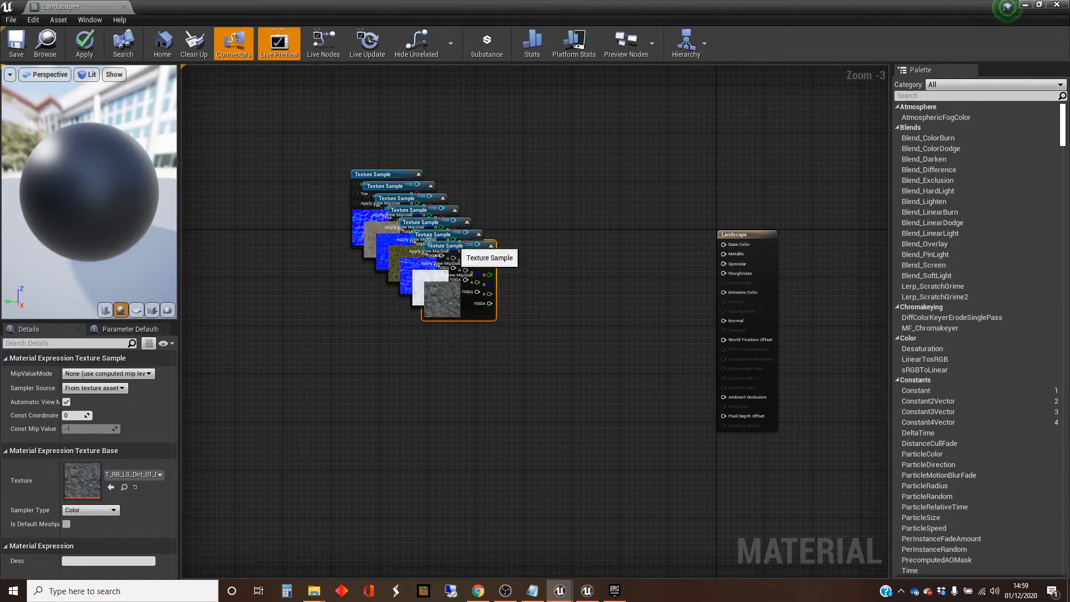
Step: Spread the stacked Texture Sample nodes apart so that all seven textures are separate in the graph
drag(462, 246, 552, 151)
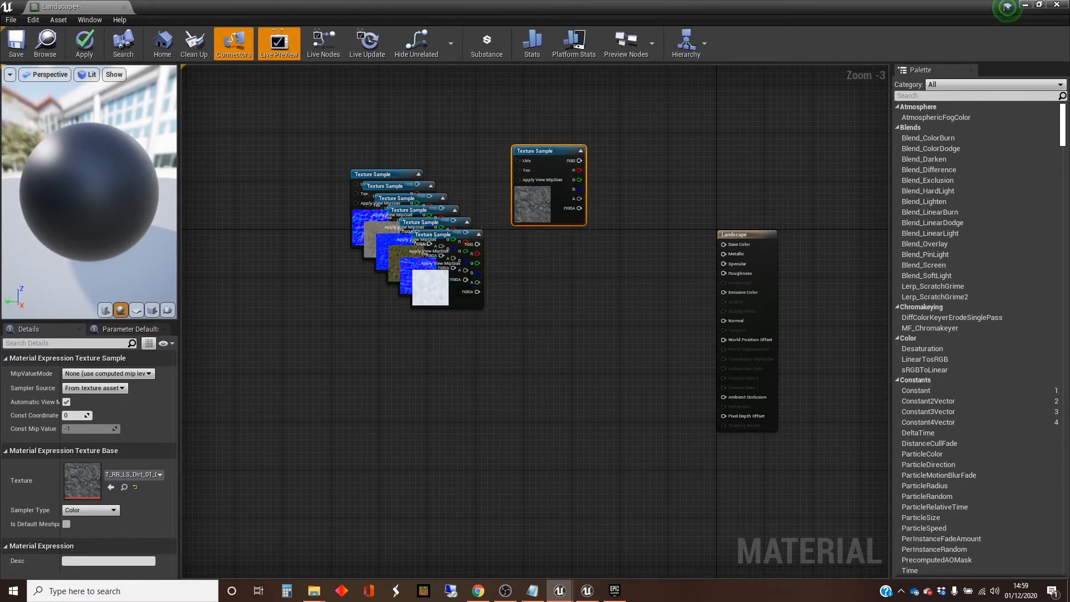
click(544, 274)
drag(443, 237, 545, 249)
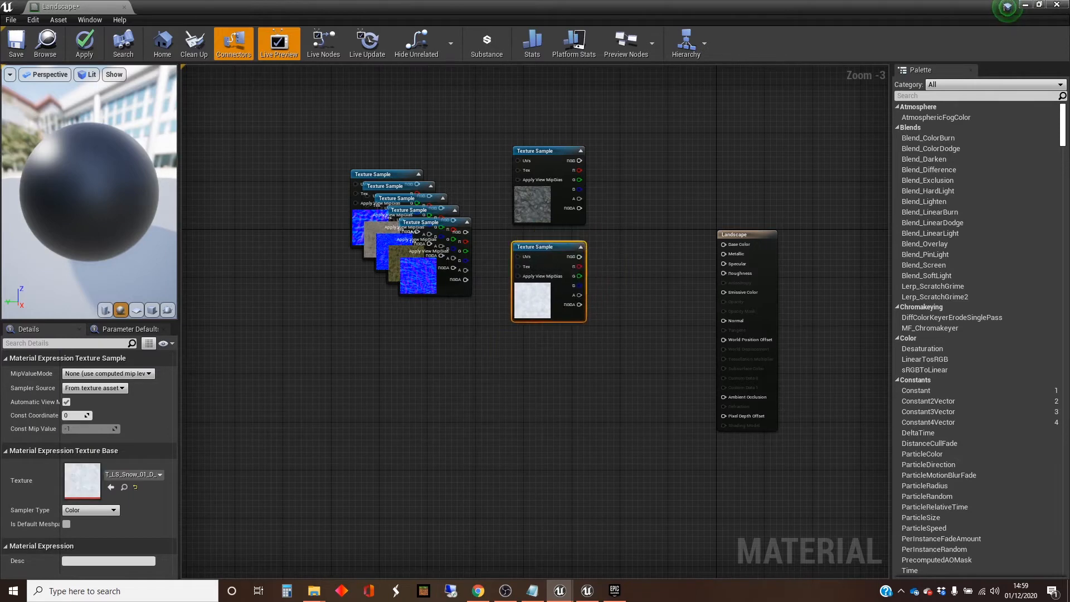
drag(446, 226, 564, 359)
click(491, 323)
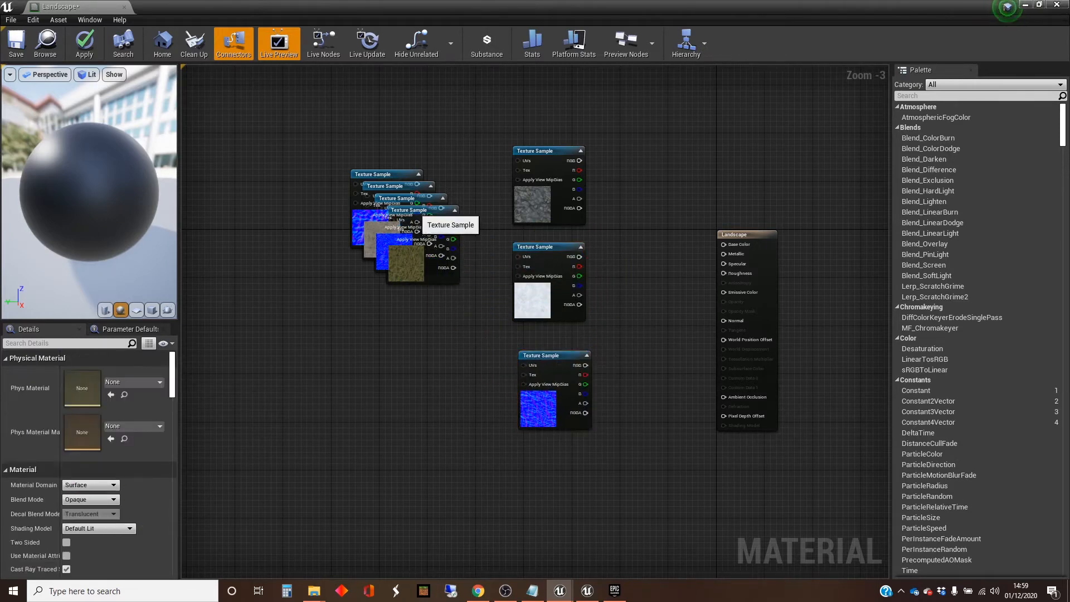
drag(416, 210, 438, 351)
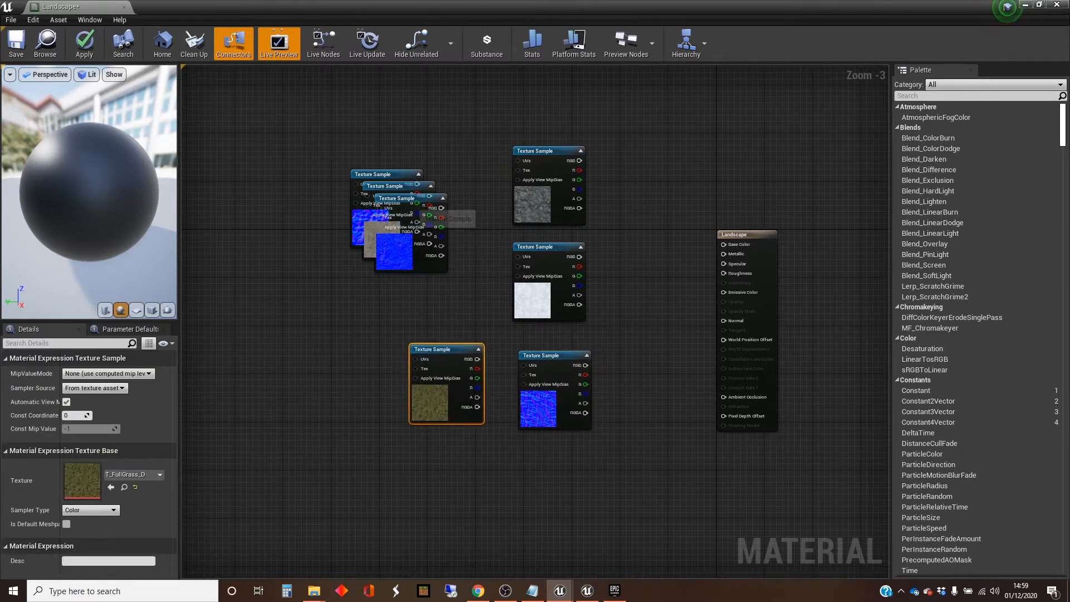
drag(423, 203, 352, 348)
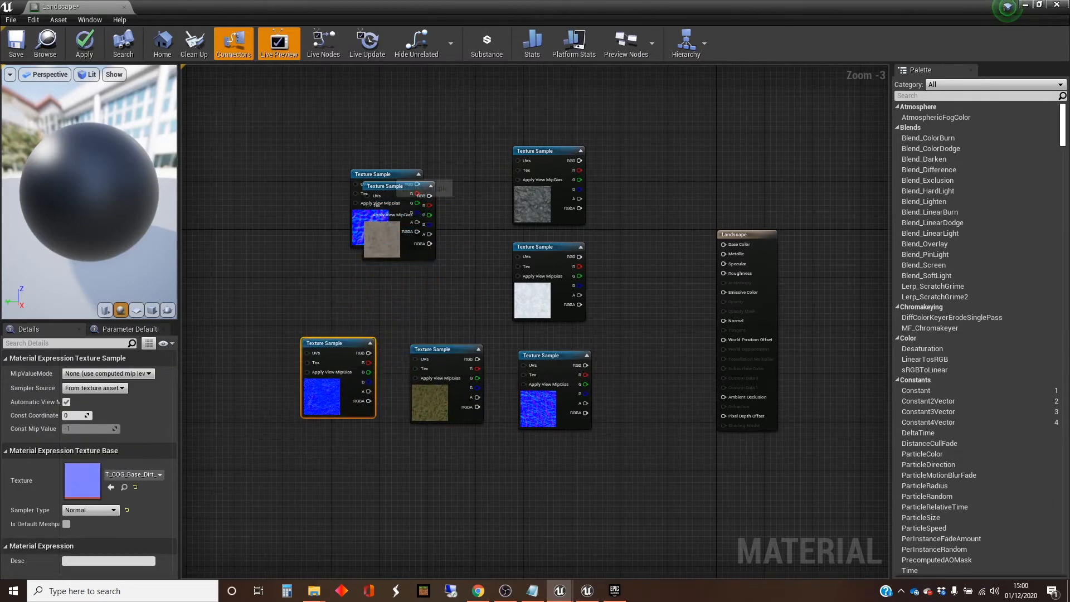
drag(398, 189, 440, 118)
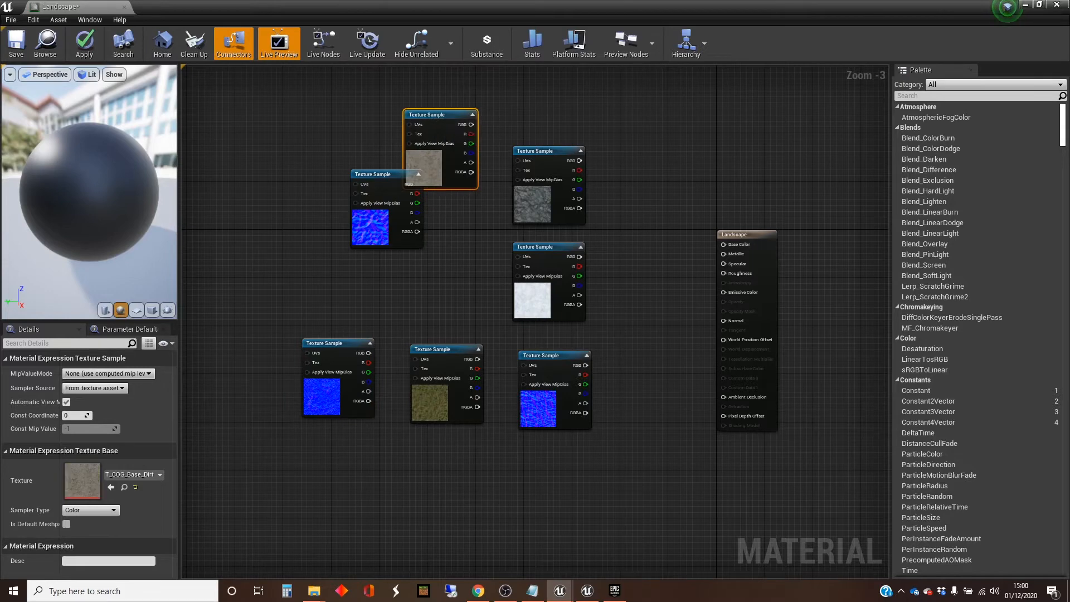
drag(391, 177, 329, 238)
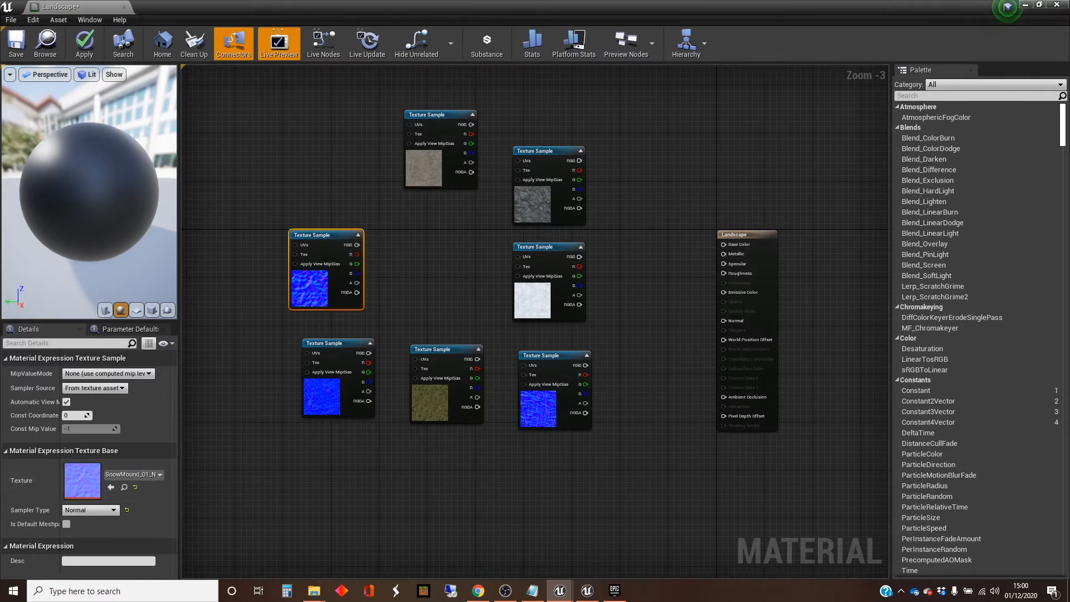
Step: Arrange the three normal map nodes in a column beneath the grass texture, ordered grass, dirt and snow
drag(327, 237, 401, 465)
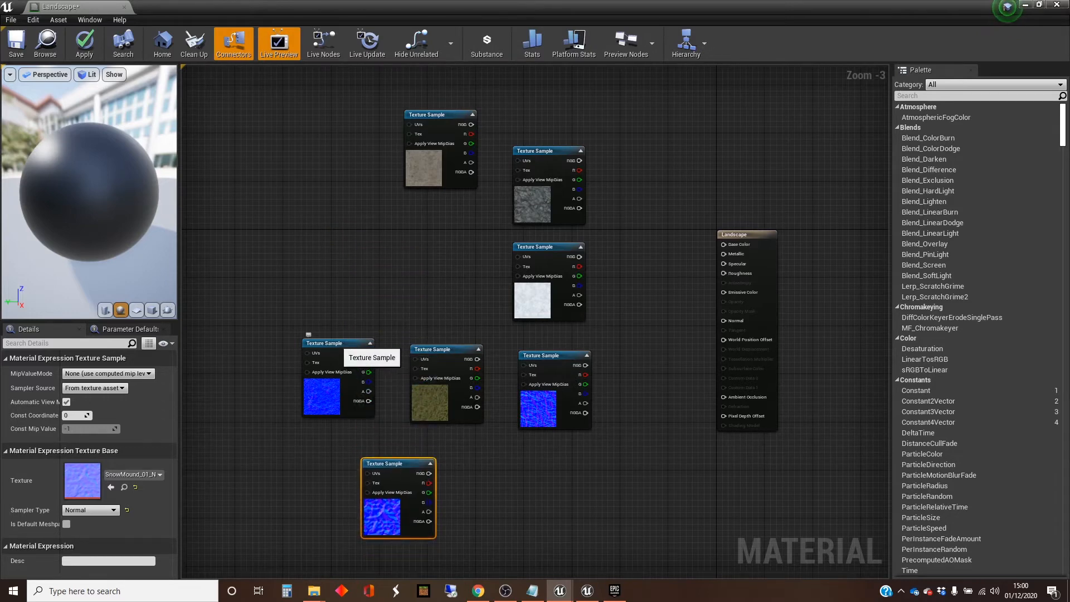
drag(347, 344, 308, 285)
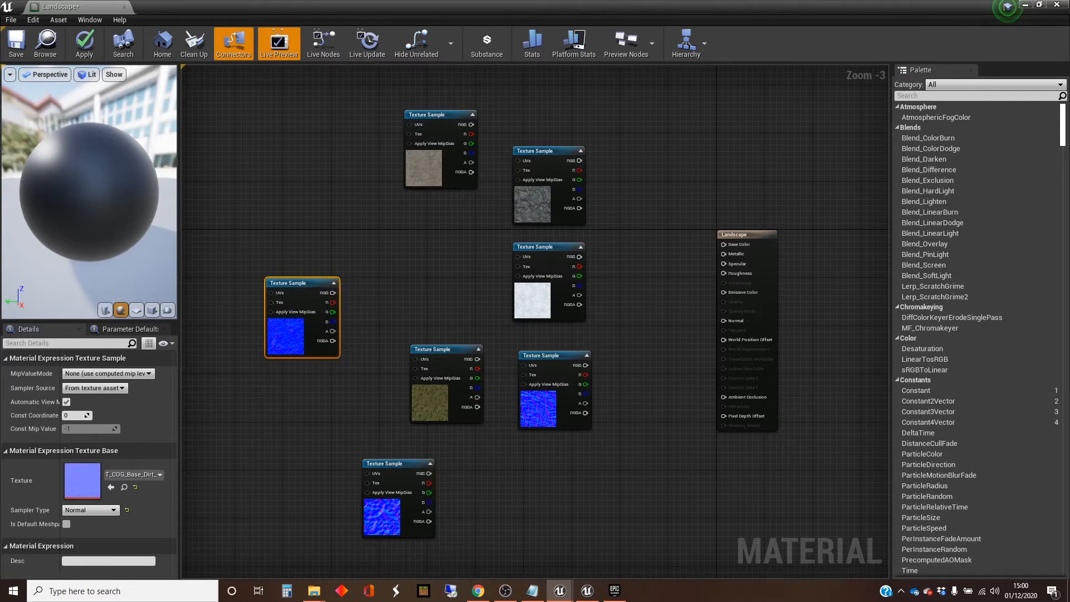
drag(456, 350, 426, 228)
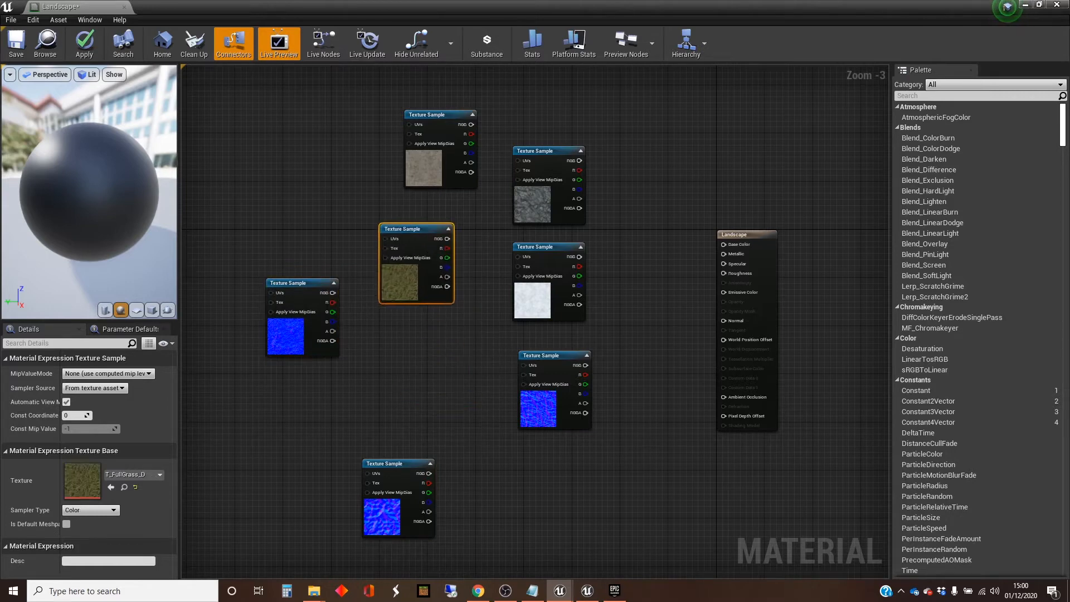
click(564, 357)
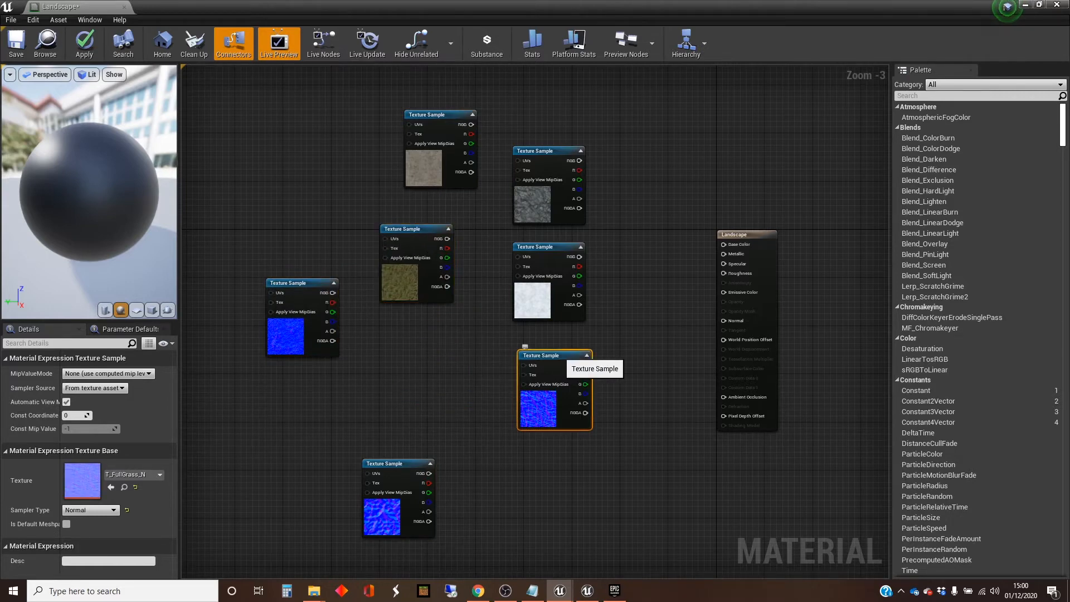
drag(526, 347, 393, 317)
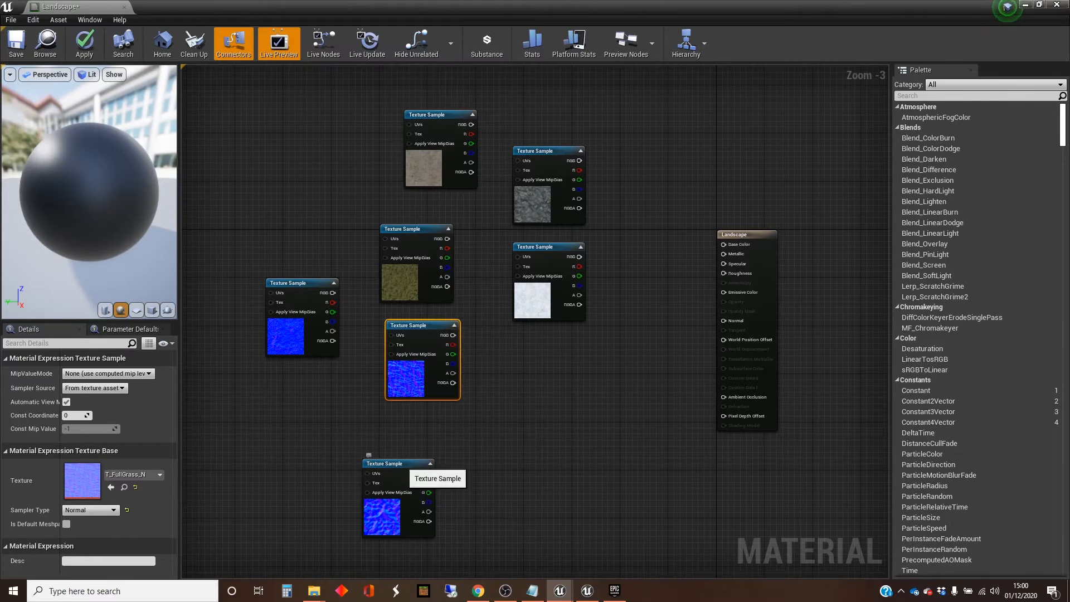
drag(402, 471, 431, 490)
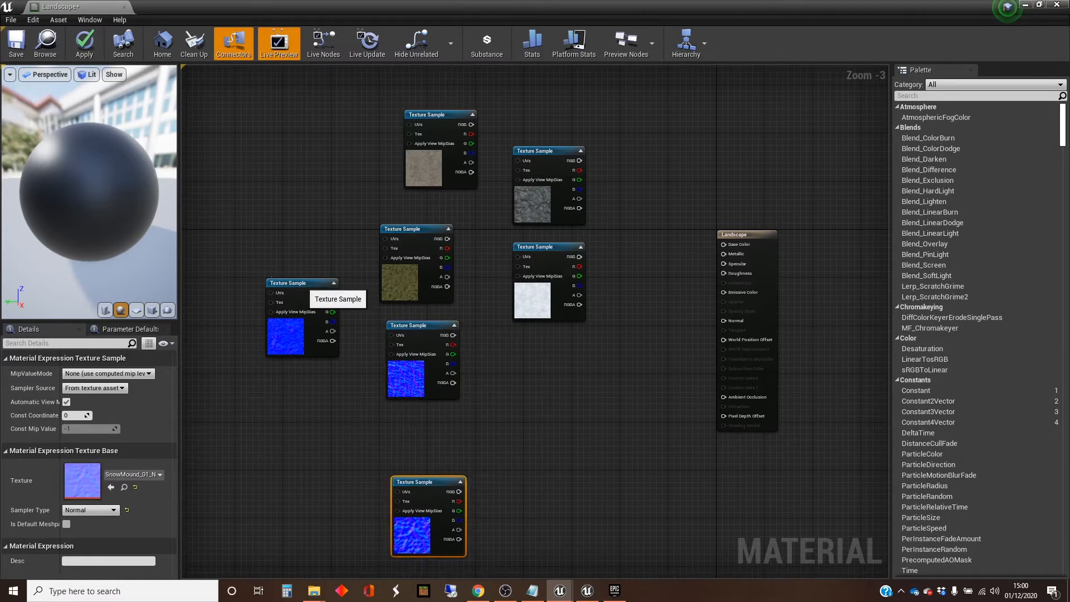
drag(302, 284, 425, 400)
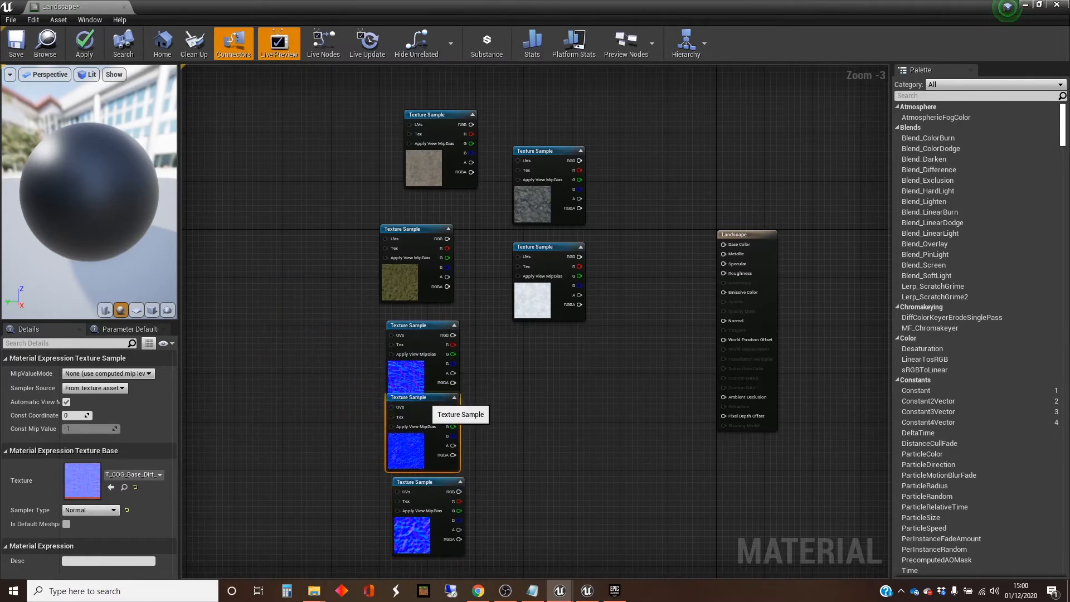
right_drag(531, 463, 534, 369)
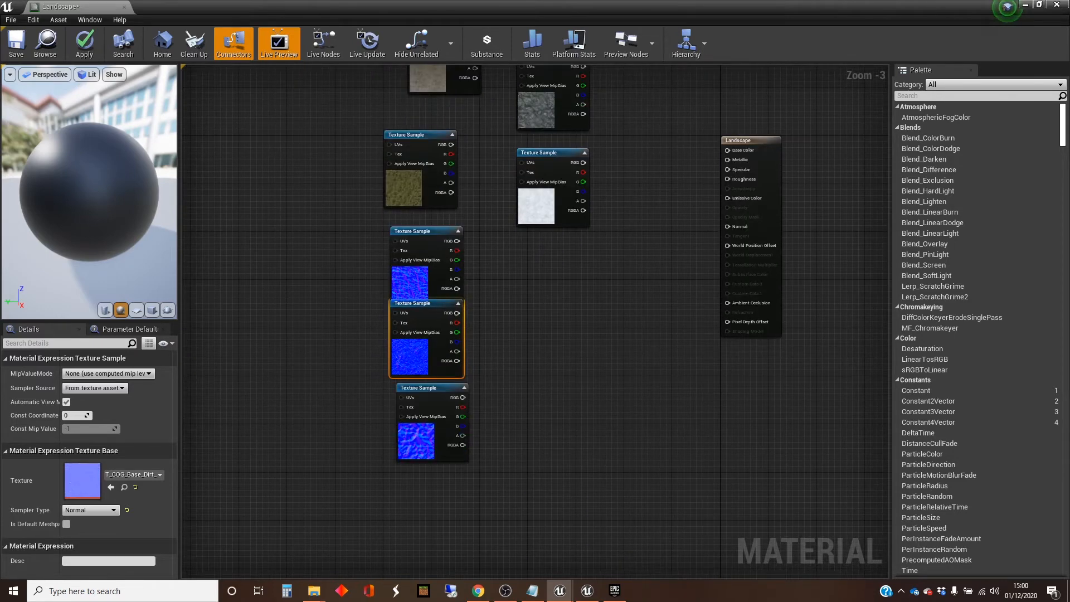
drag(437, 388, 437, 412)
drag(435, 302, 442, 320)
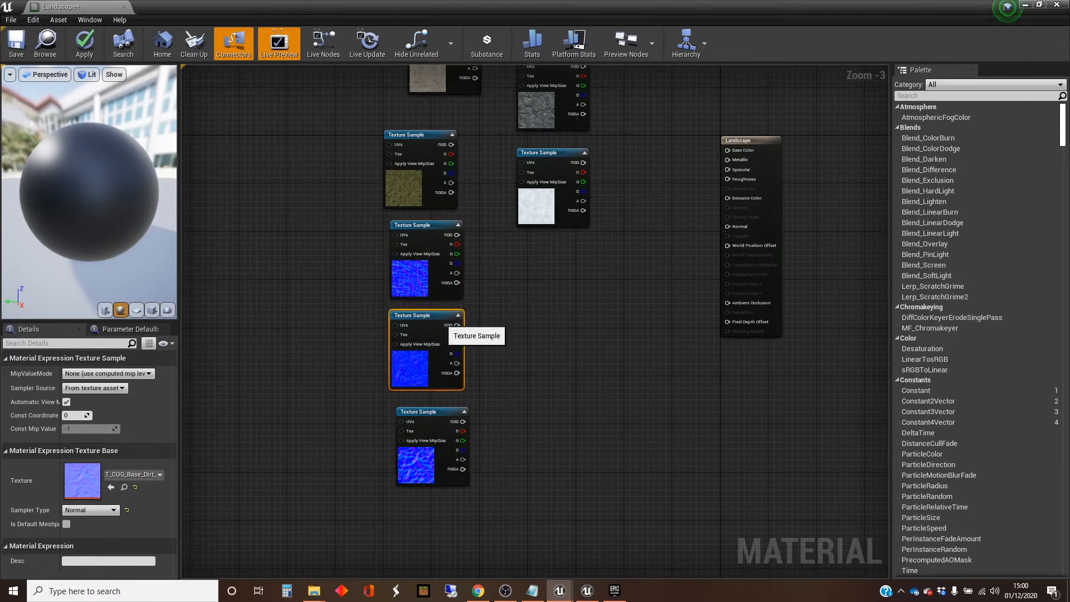
Step: Stack the grass, brown dirt and snow colour textures above the normal maps, with the dark rocky dirt texture offset beside the snow
right_drag(442, 320, 516, 524)
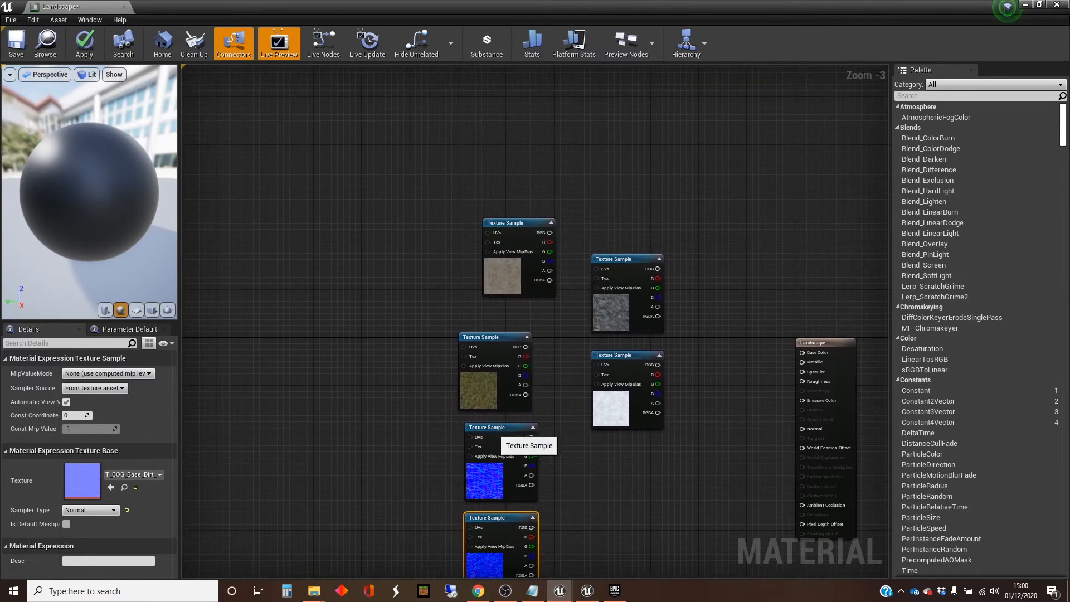
click(496, 429)
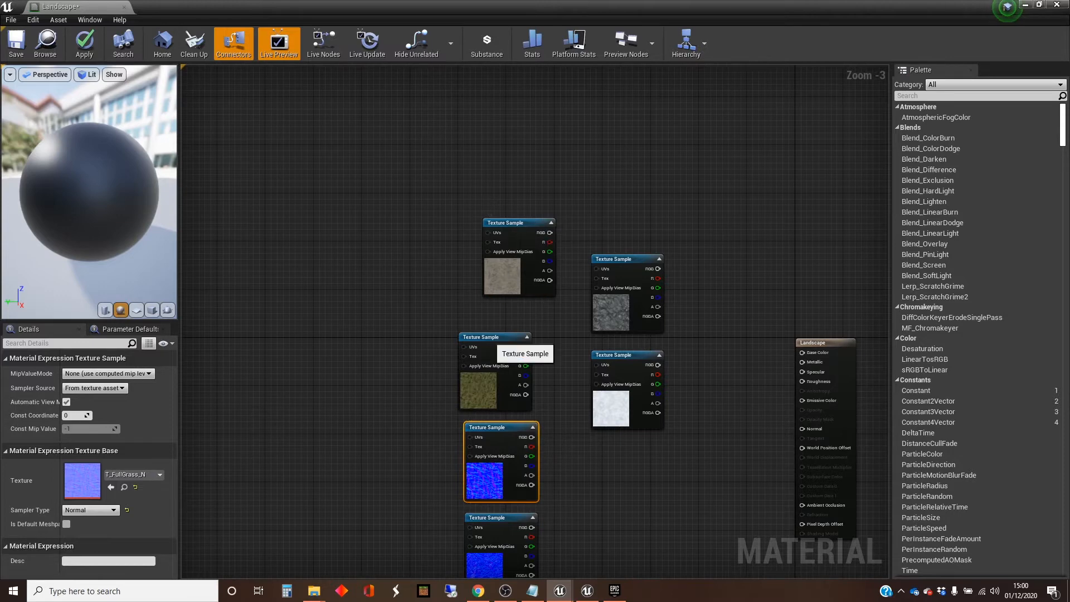
drag(488, 339, 487, 116)
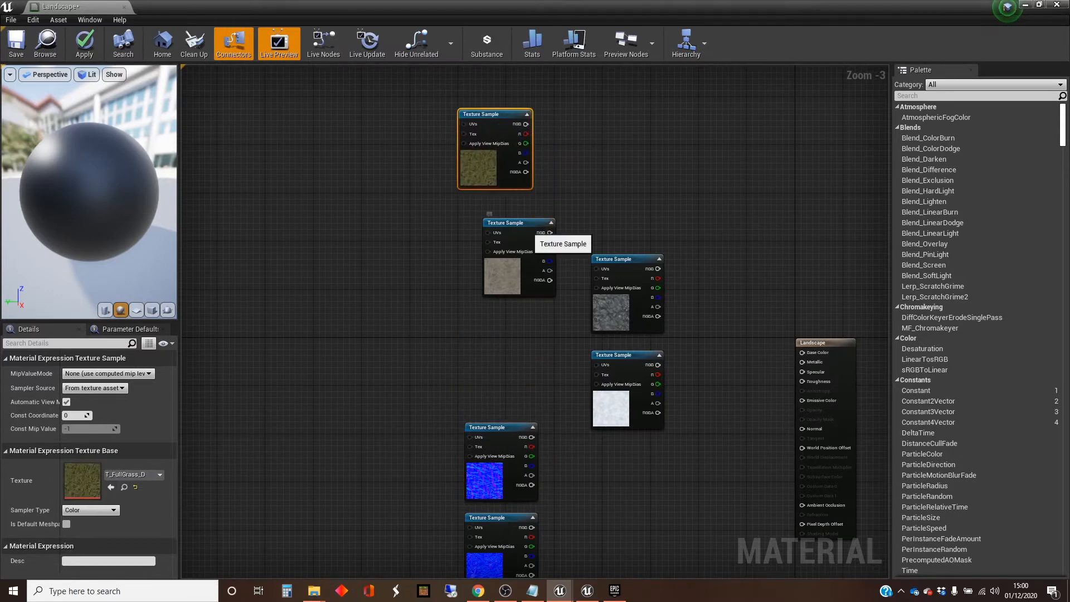
click(530, 231)
drag(530, 231, 496, 207)
drag(618, 355, 486, 290)
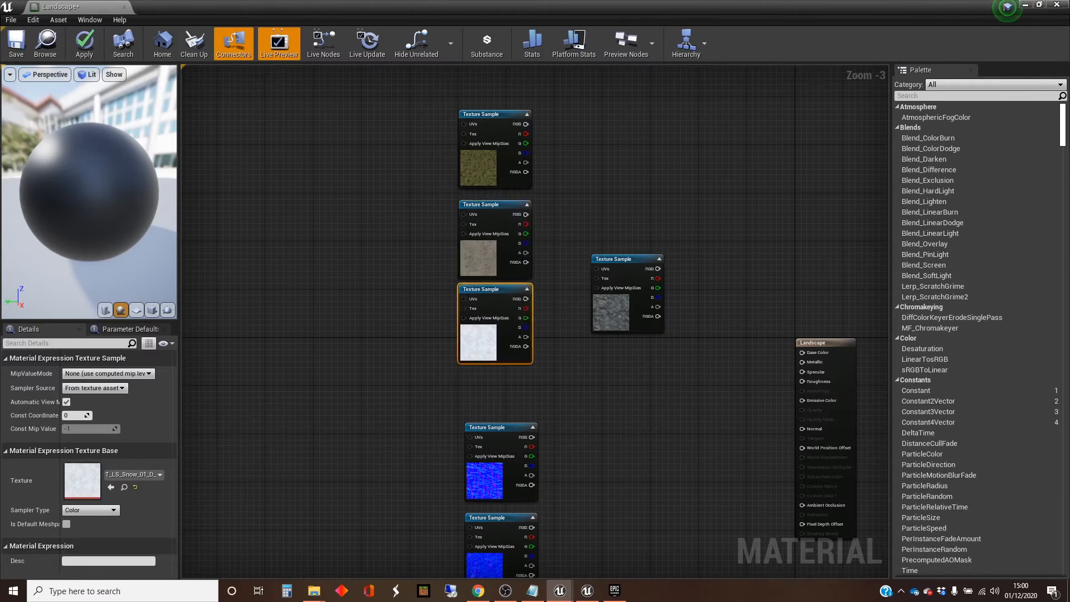
drag(630, 261, 580, 345)
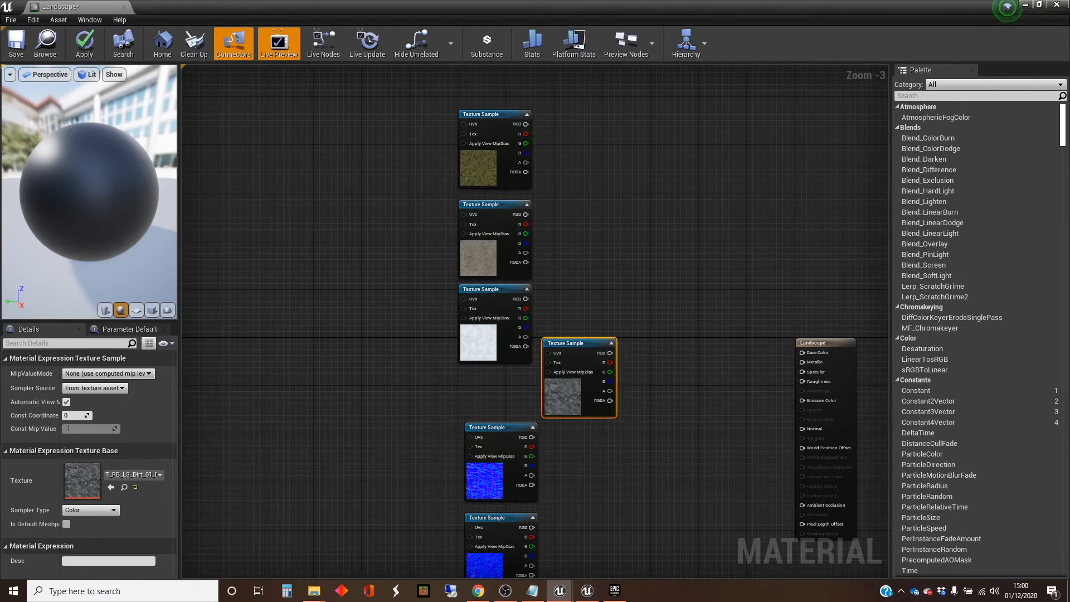
Step: Add a LandscapeLayerCoords node and connect it to the UVs of the grass, brown dirt and snow colour textures
right_drag(638, 334, 757, 345)
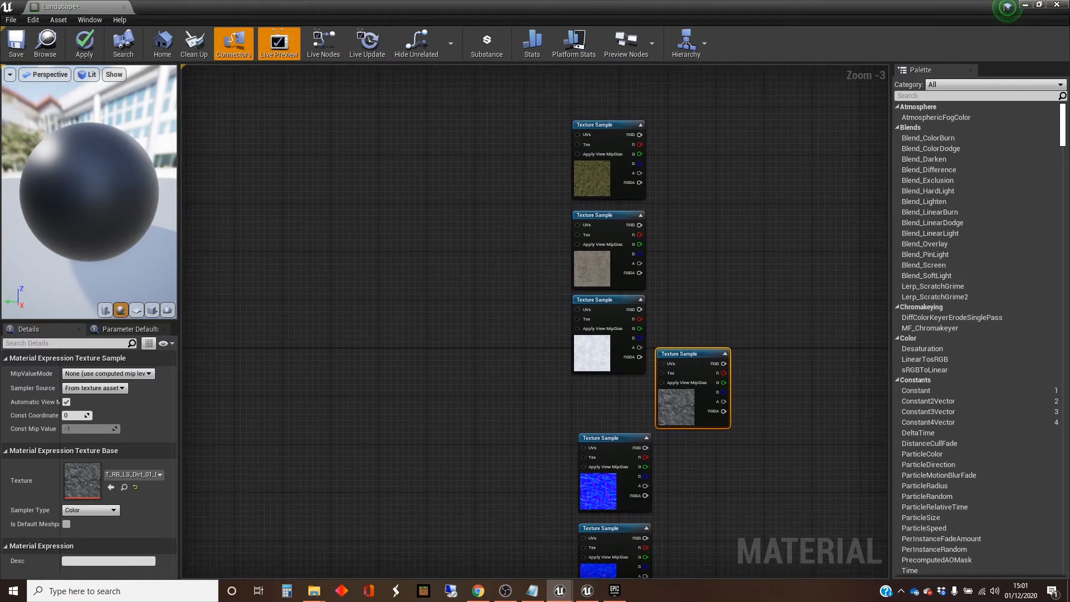
right_drag(423, 232, 398, 250)
right_click(266, 224)
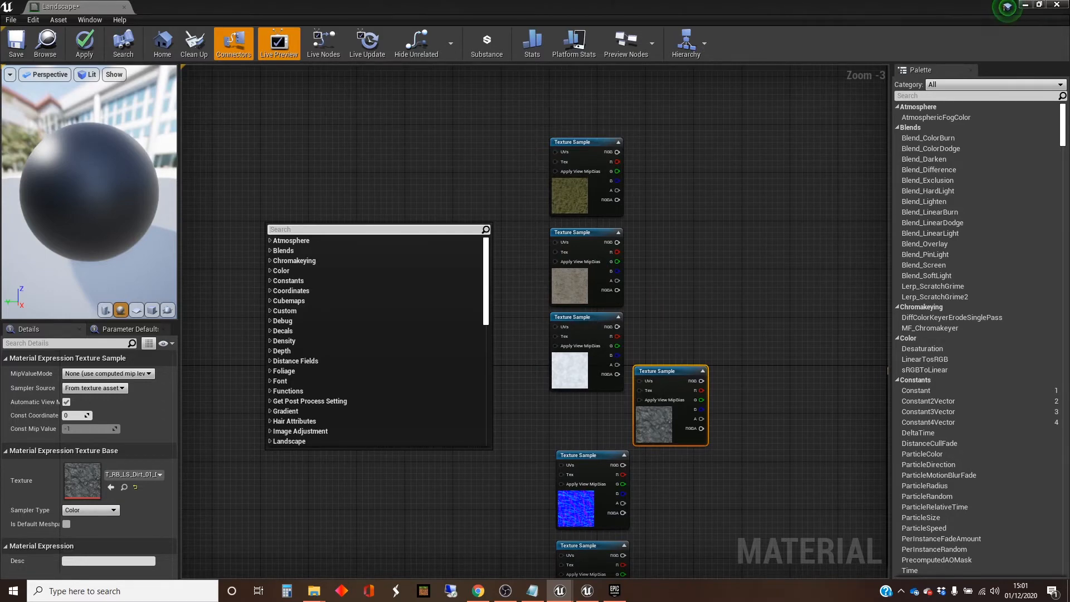
text(land)
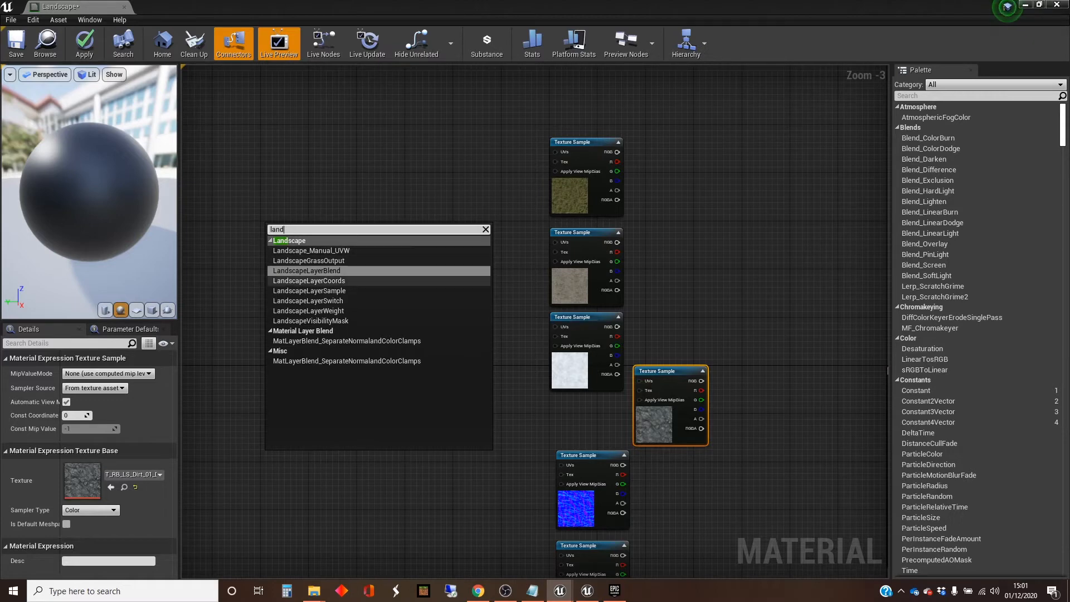
click(309, 280)
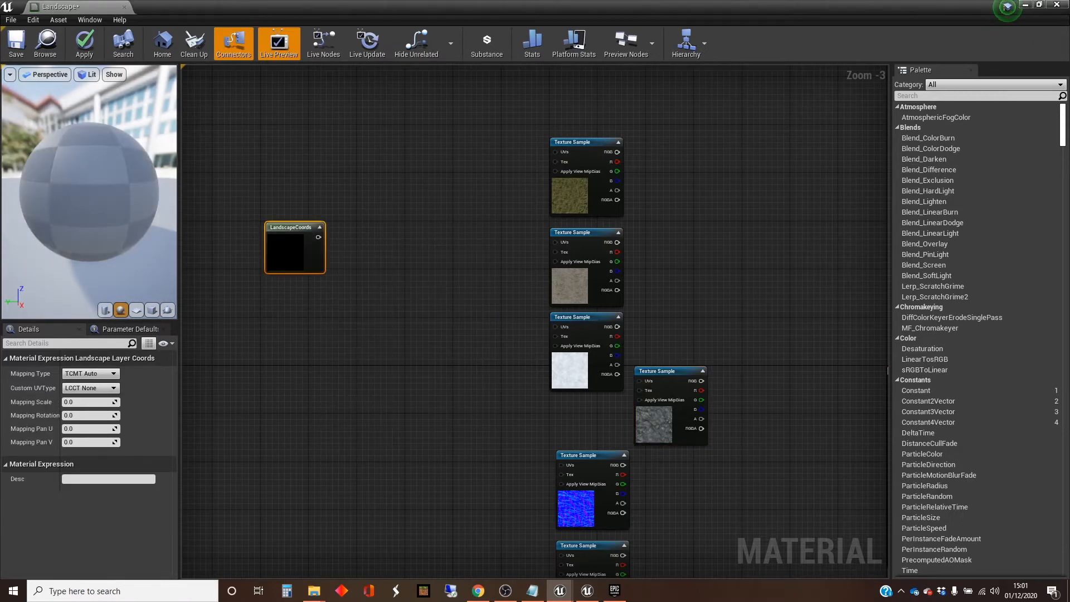
drag(310, 234, 556, 152)
drag(458, 200, 555, 242)
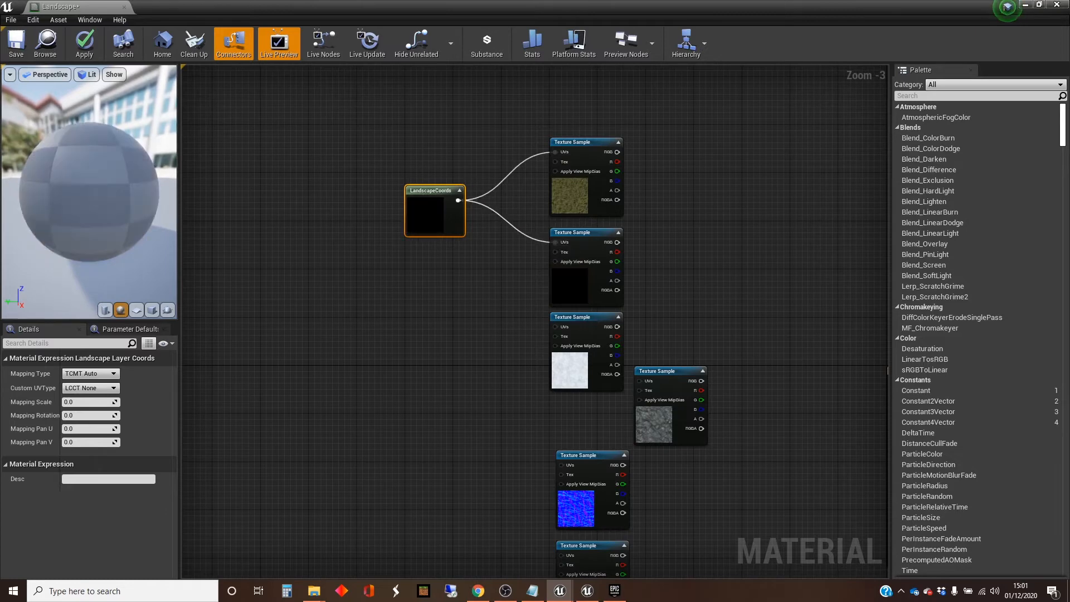
drag(458, 200, 555, 327)
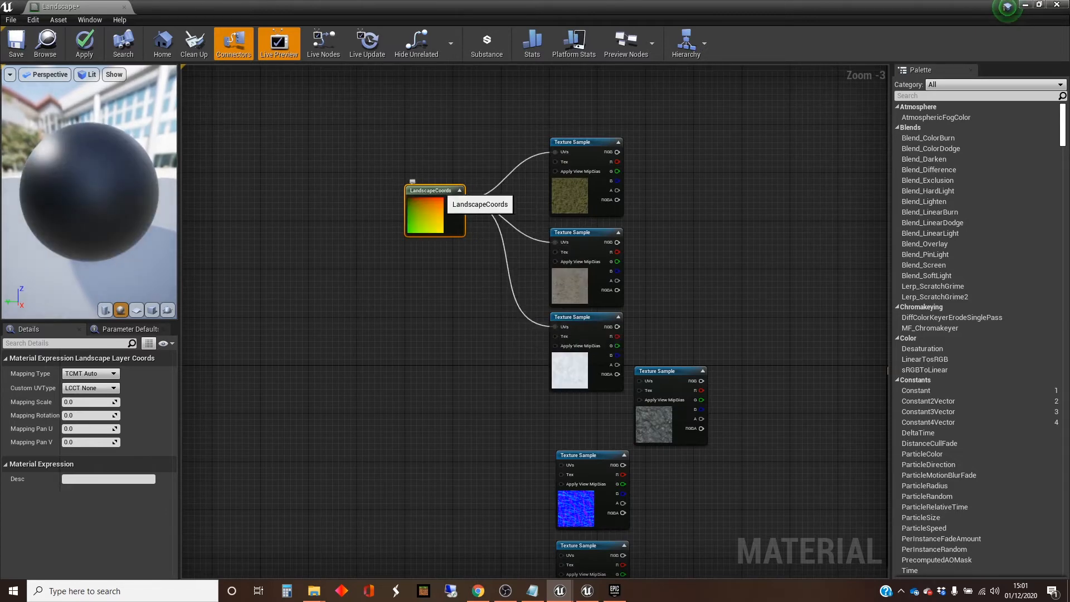
Step: Place a copy of the LandscapeCoords node beside the normal maps and connect it to the UVs of all three
click(450, 388)
right_drag(450, 388, 445, 191)
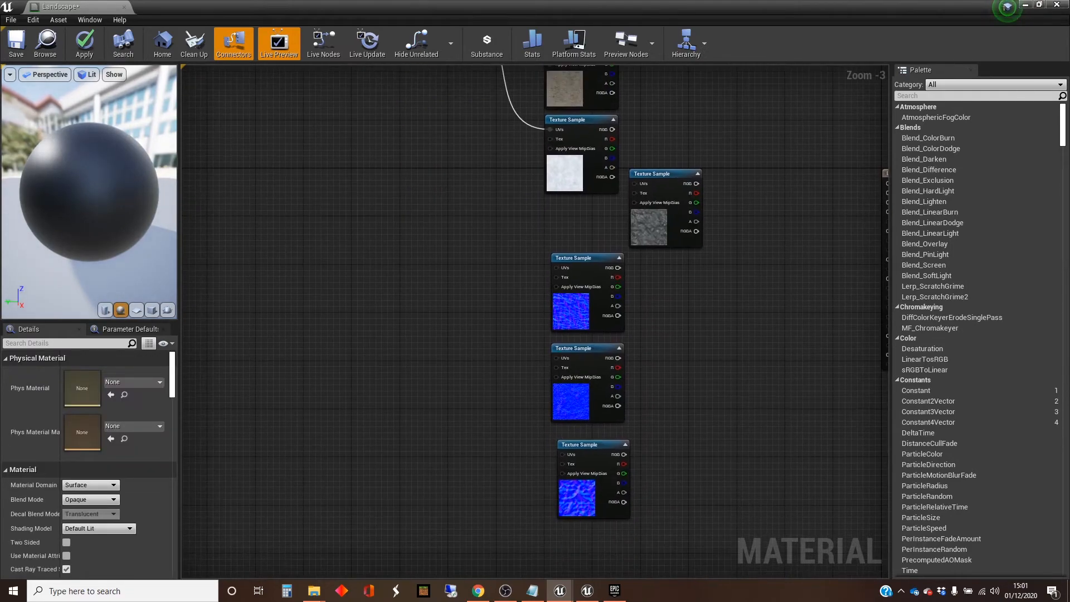
key(ctrl+v)
drag(483, 205, 571, 284)
drag(454, 346, 569, 371)
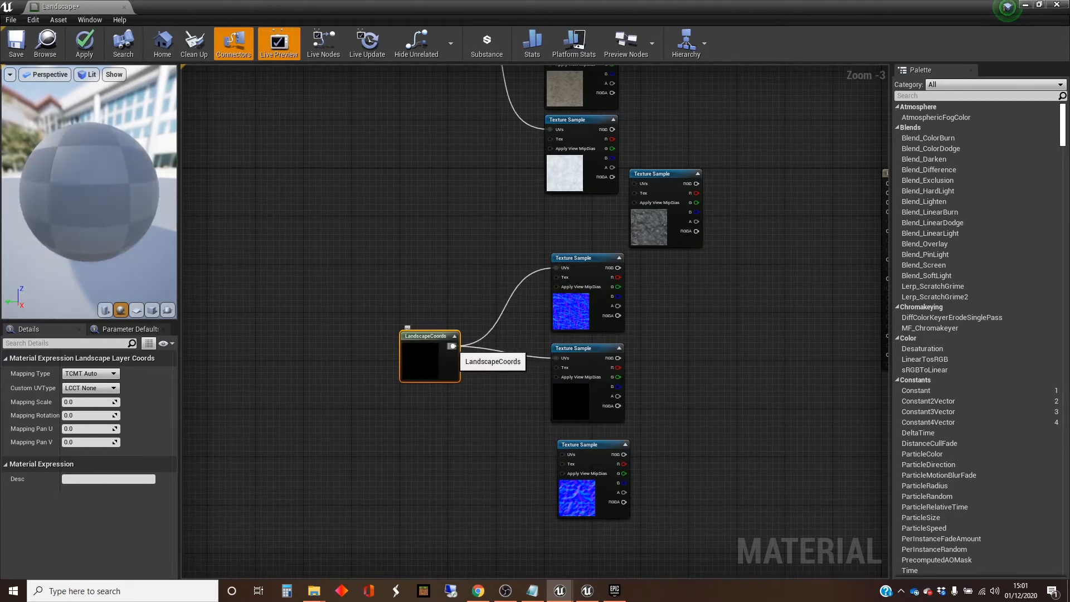
drag(453, 346, 571, 464)
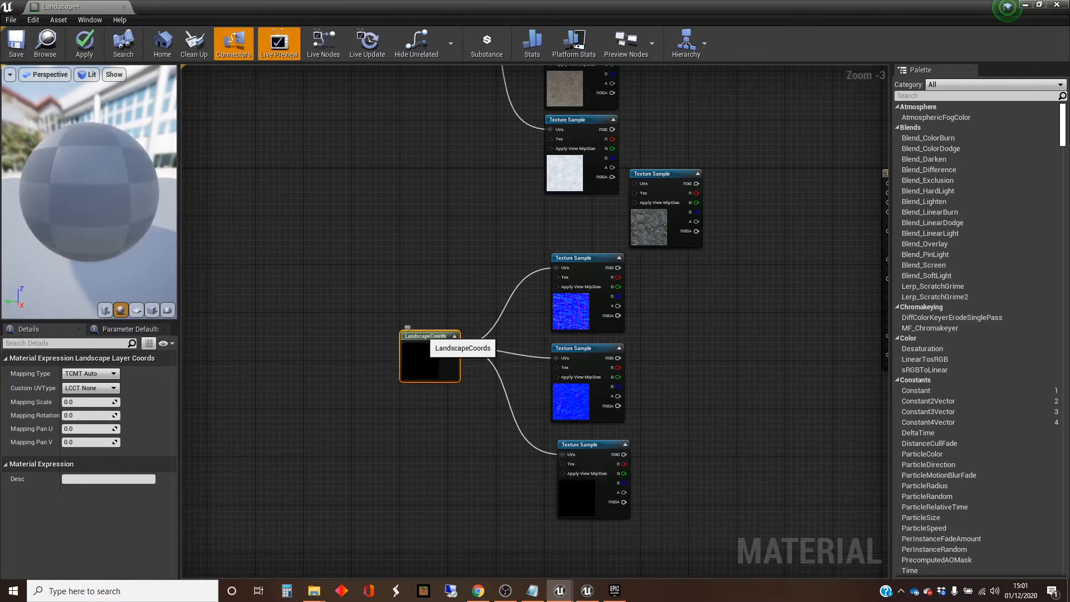
Step: Duplicate the LandscapeCoords node again and connect the copy to the UVs of the dark rocky dirt texture
key(ctrl+c)
click(442, 235)
key(ctrl+v)
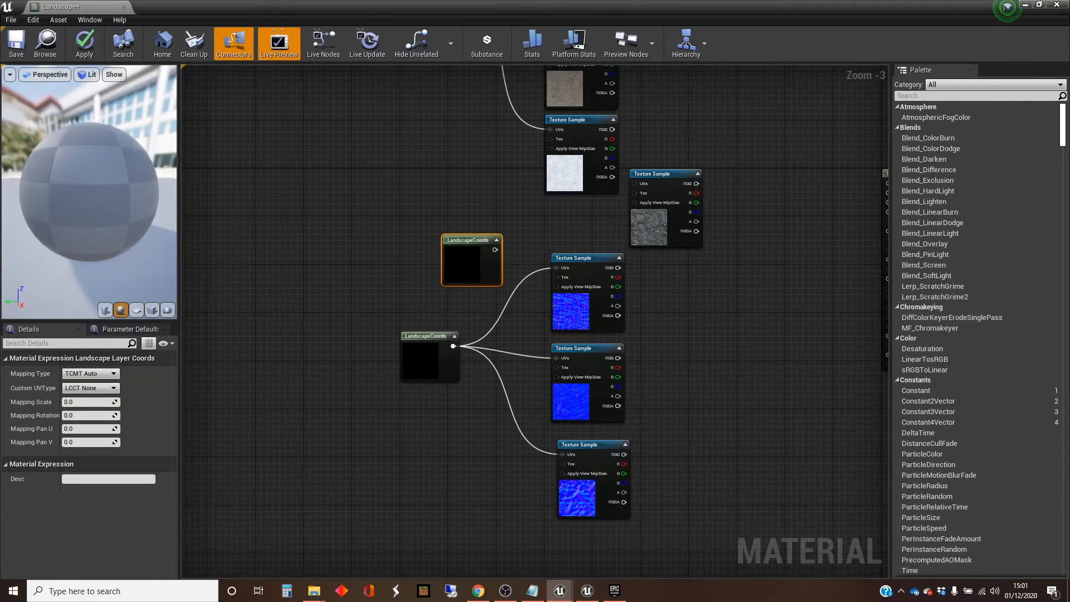
drag(494, 251, 646, 197)
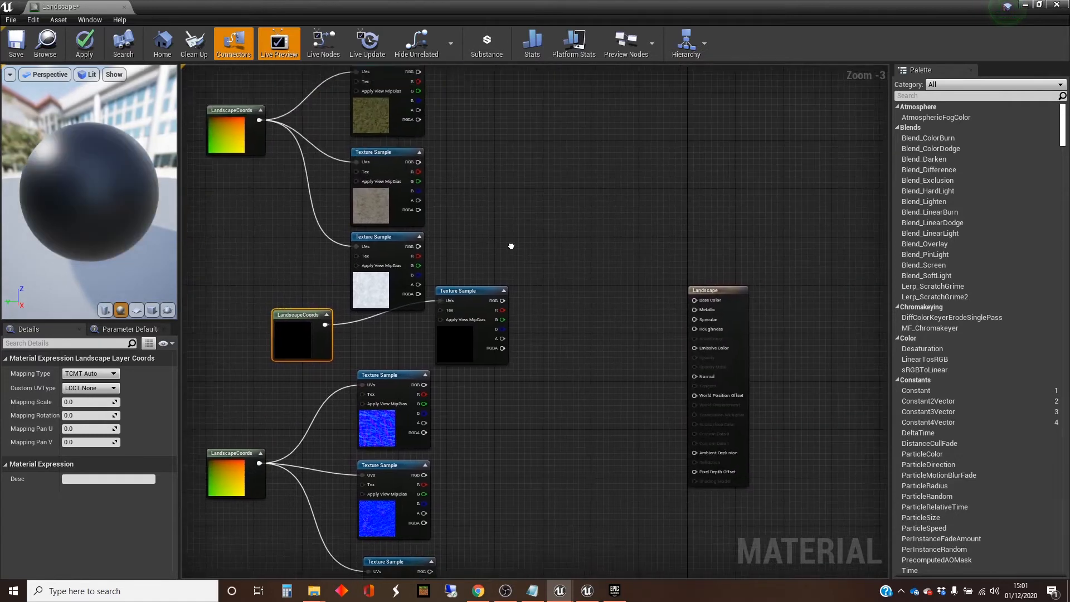
right_drag(510, 242, 497, 280)
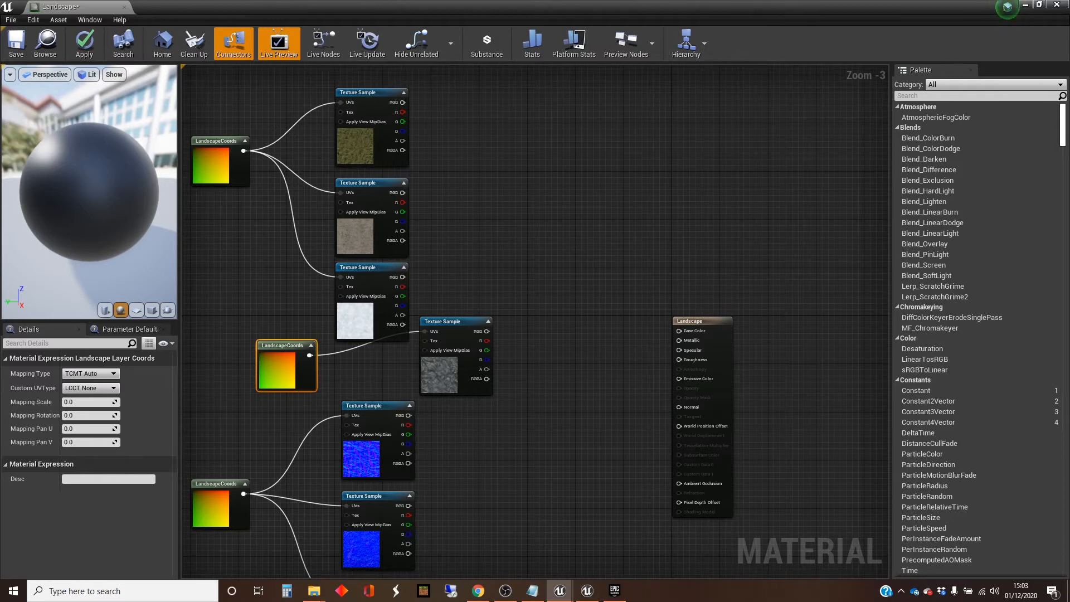
Step: Add a LandscapeLayerBlend node to the graph beside the colour texture samples
right_click(531, 186)
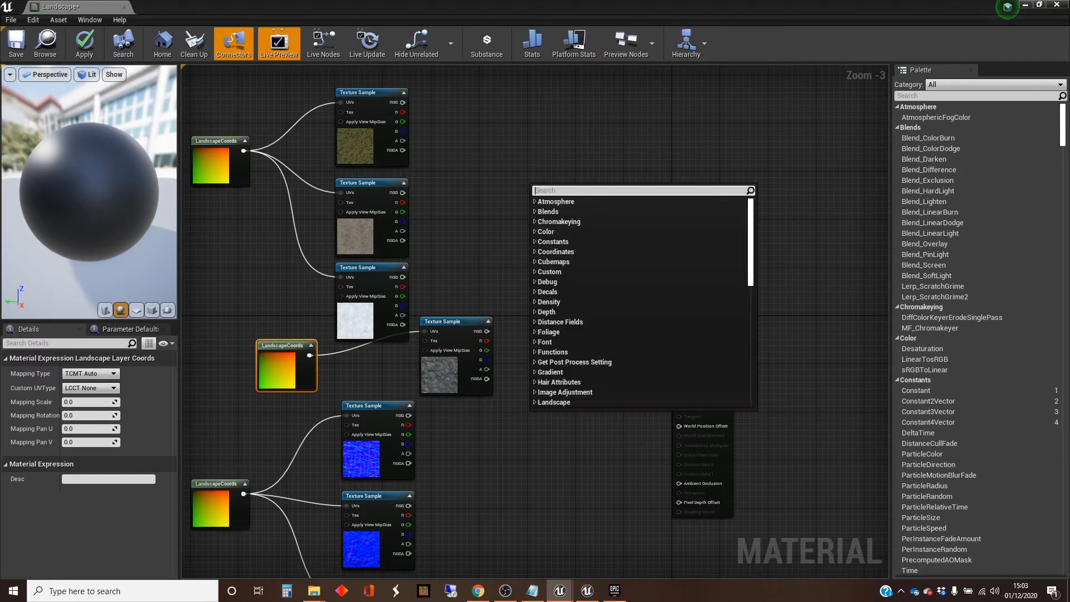
text(landsc)
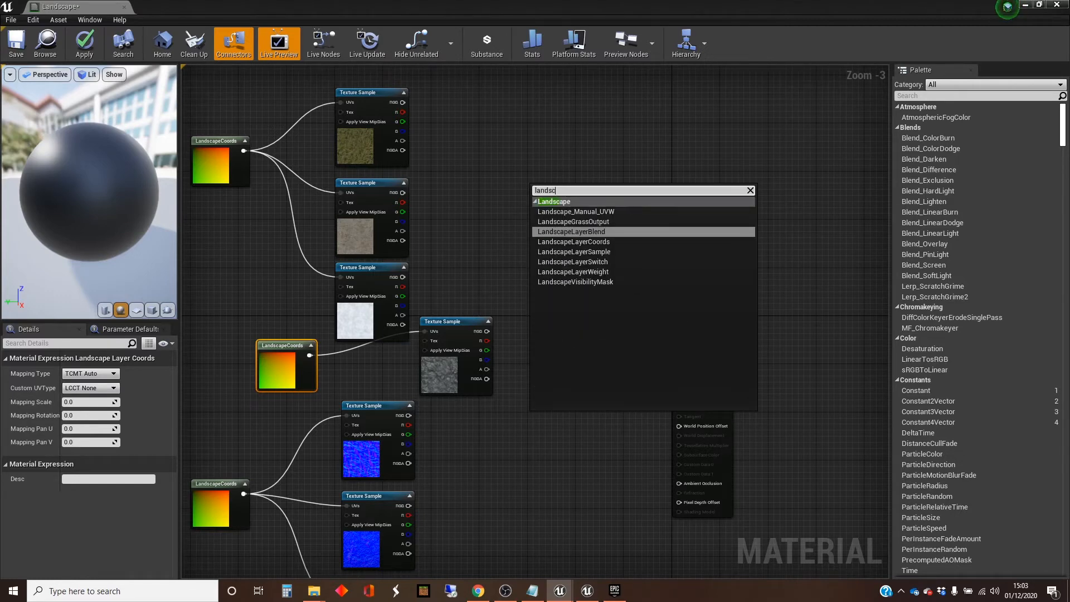
key(Return)
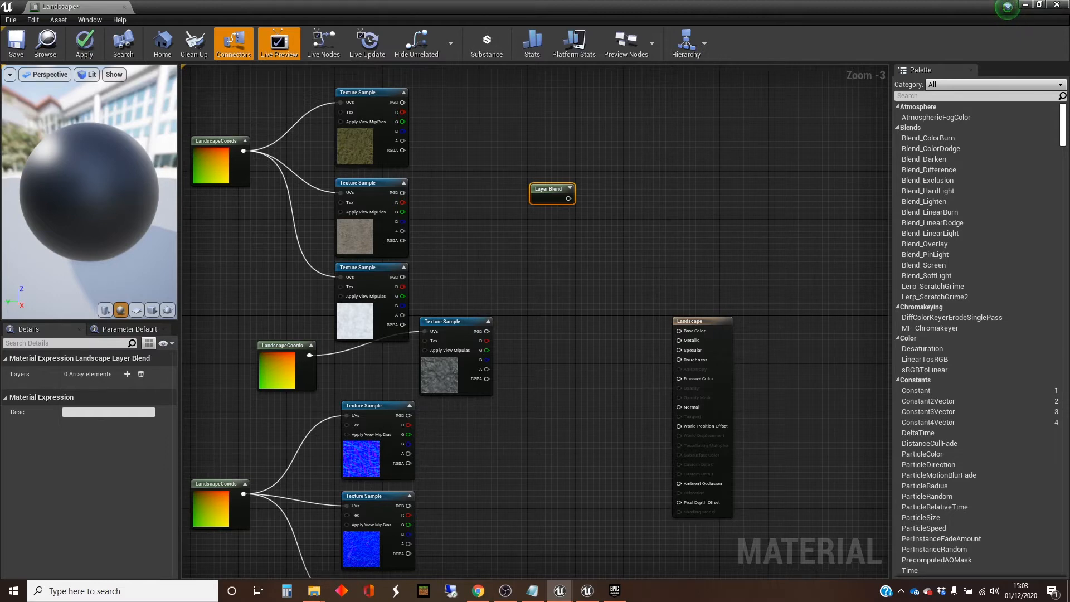
Step: Duplicate the empty Layer Blend node and place the copy beside the normal map textures
click(574, 161)
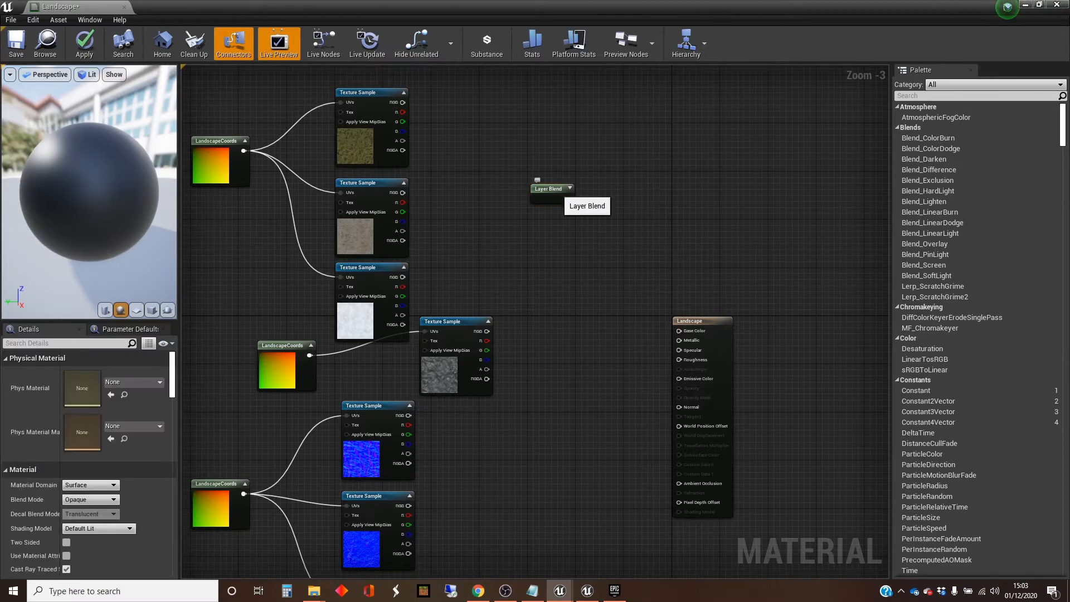
click(556, 190)
right_drag(569, 312, 564, 228)
key(ctrl+v)
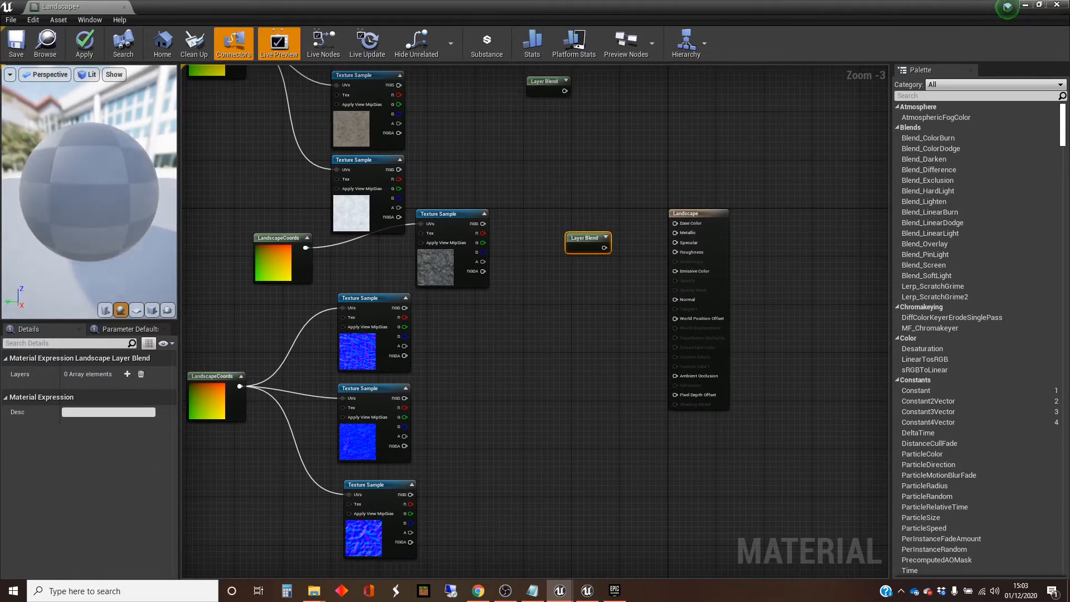
drag(573, 229, 525, 373)
right_drag(554, 174, 564, 274)
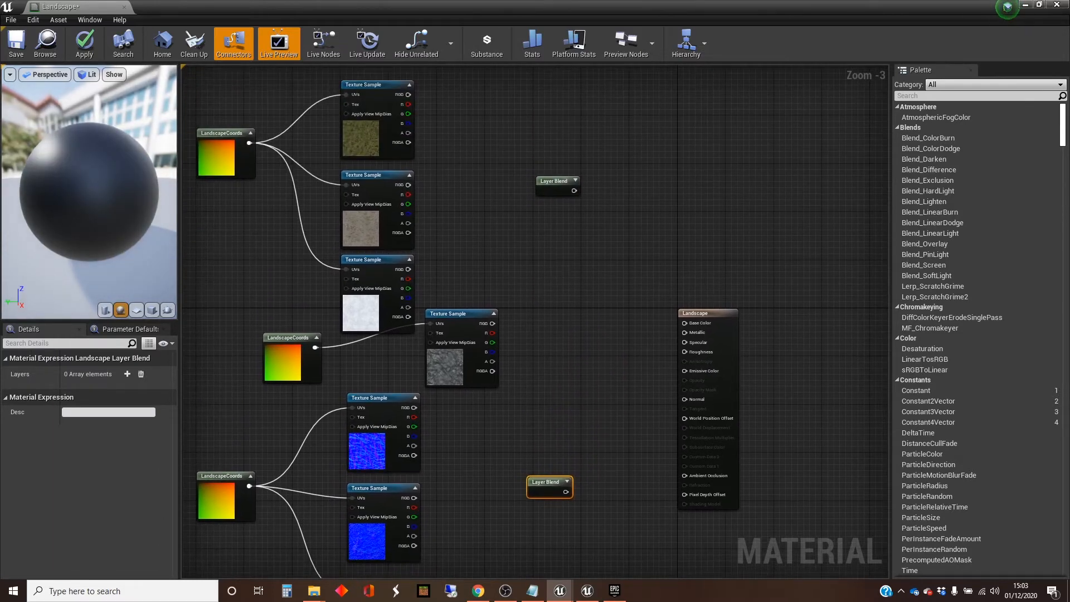
Step: Add three layers to the Layer Blend node beside the colour textures
click(553, 181)
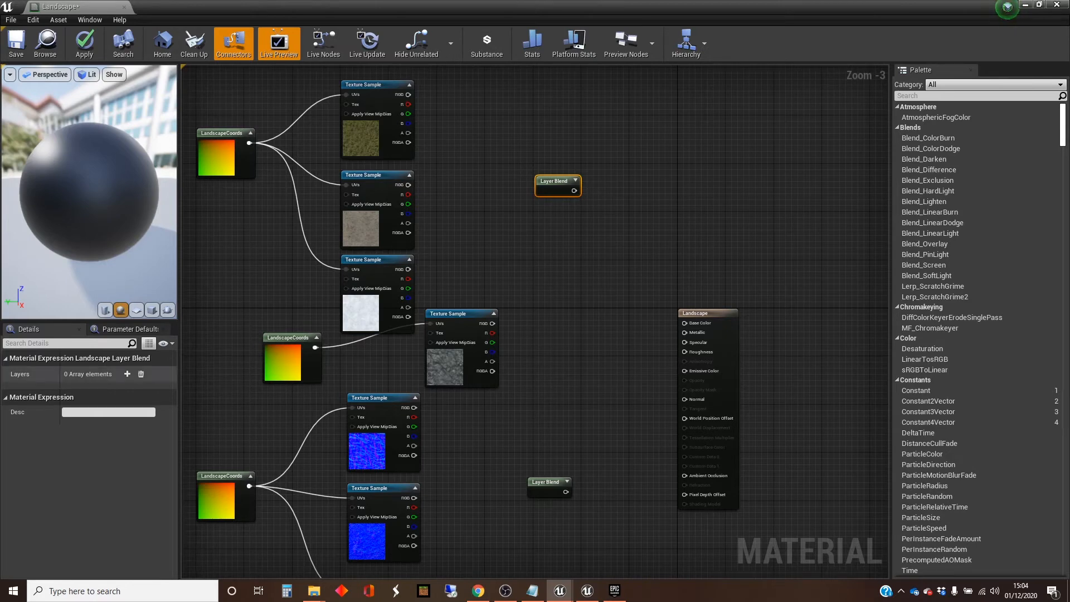
click(128, 374)
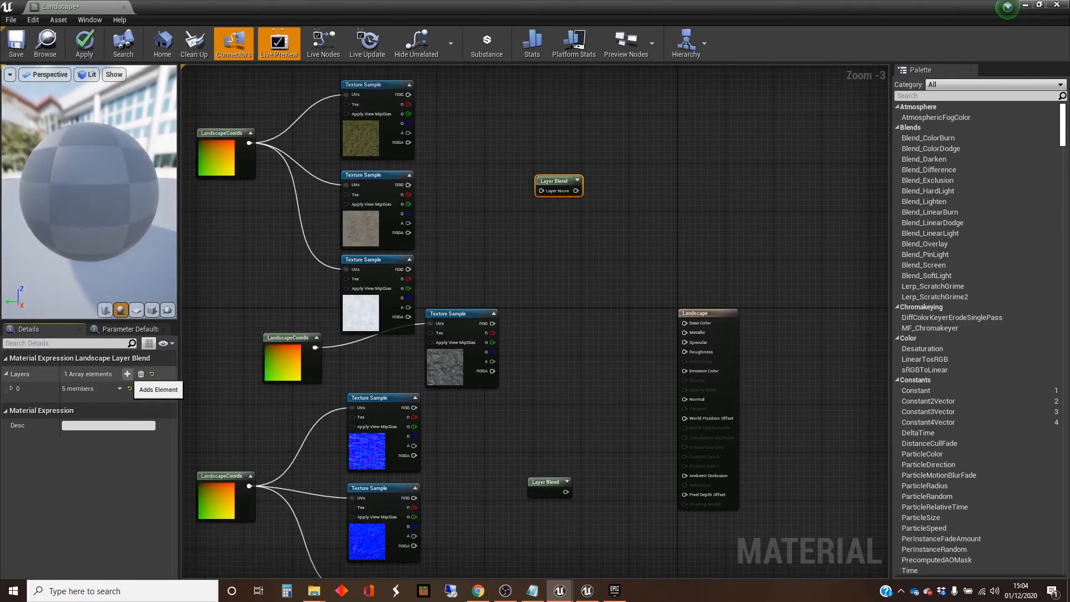
click(127, 374)
click(127, 374)
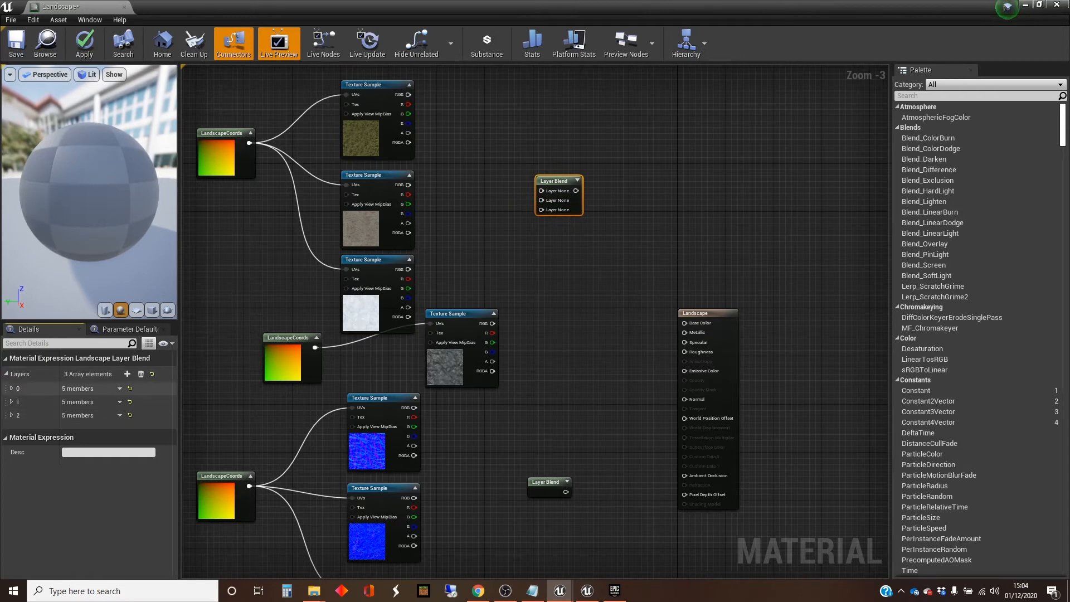
Step: Name the Layer Blend node's first layer Grass and its second layer Dirt
click(11, 389)
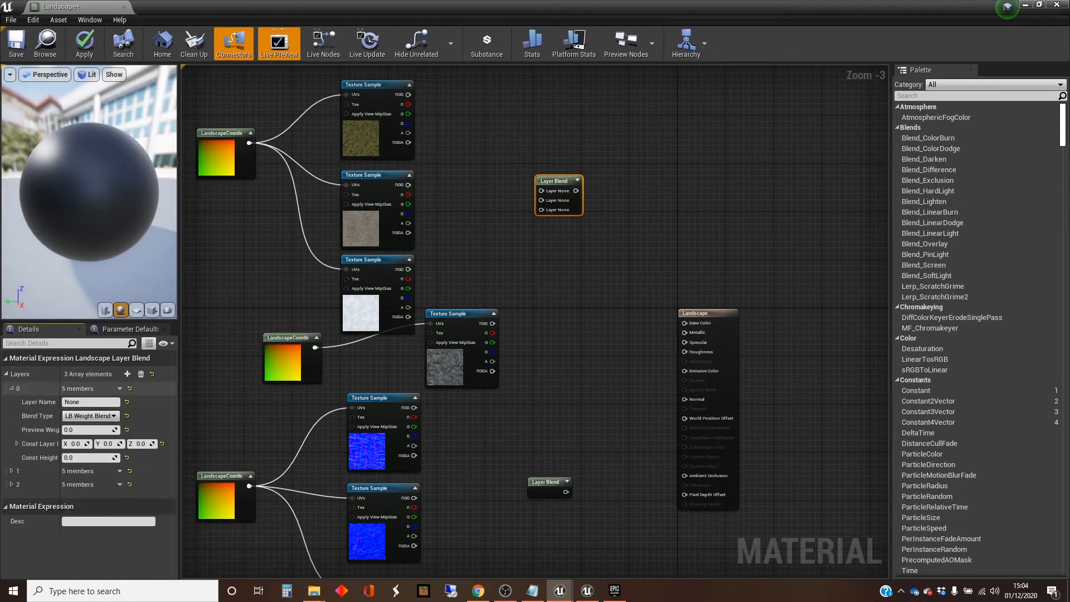
click(72, 402)
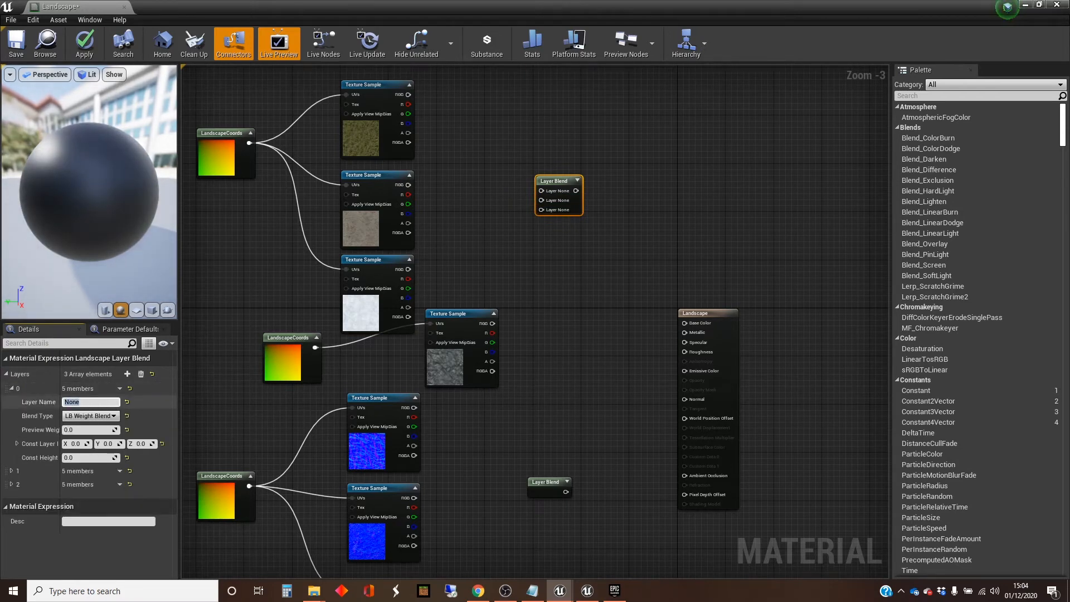
text(Grass)
key(Return)
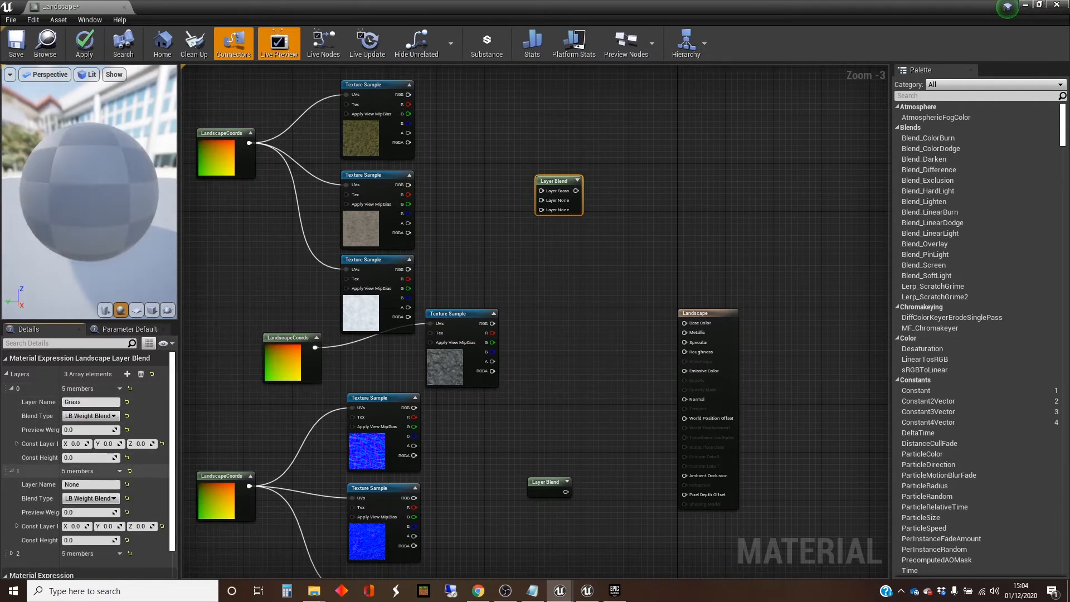
click(11, 471)
click(72, 484)
text(Dirt)
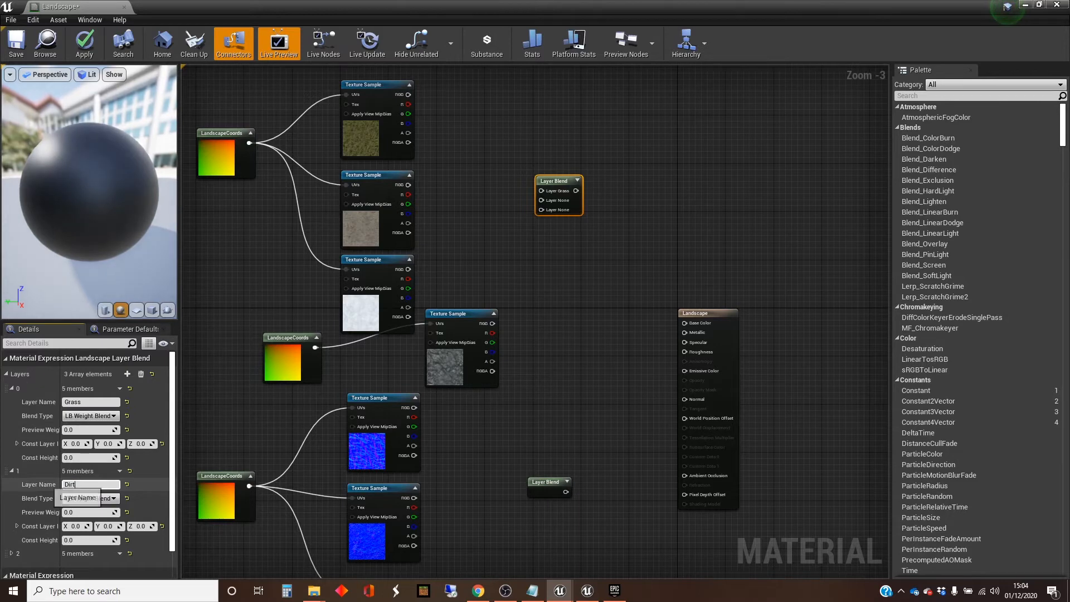
Step: Name the Layer Blend node's third layer Snow
scroll(89, 502, down, 1)
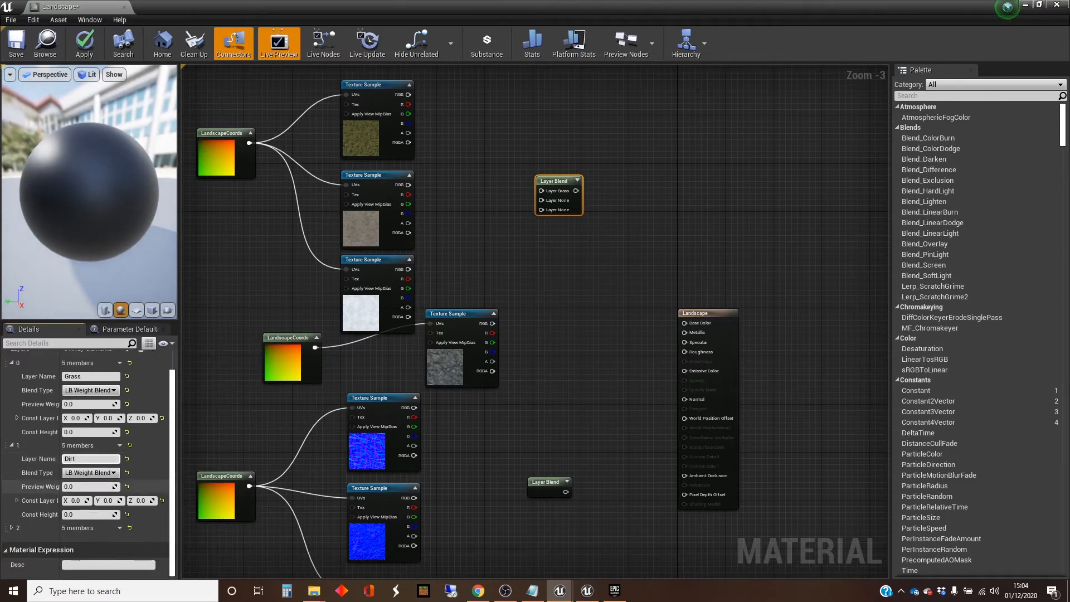
click(11, 528)
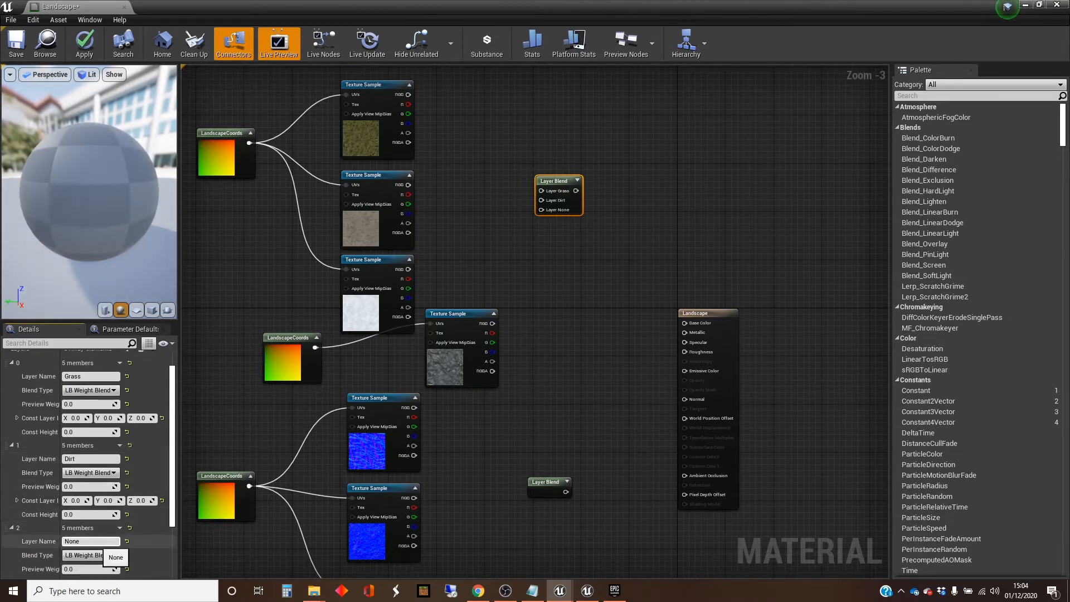
click(78, 542)
text(Snow)
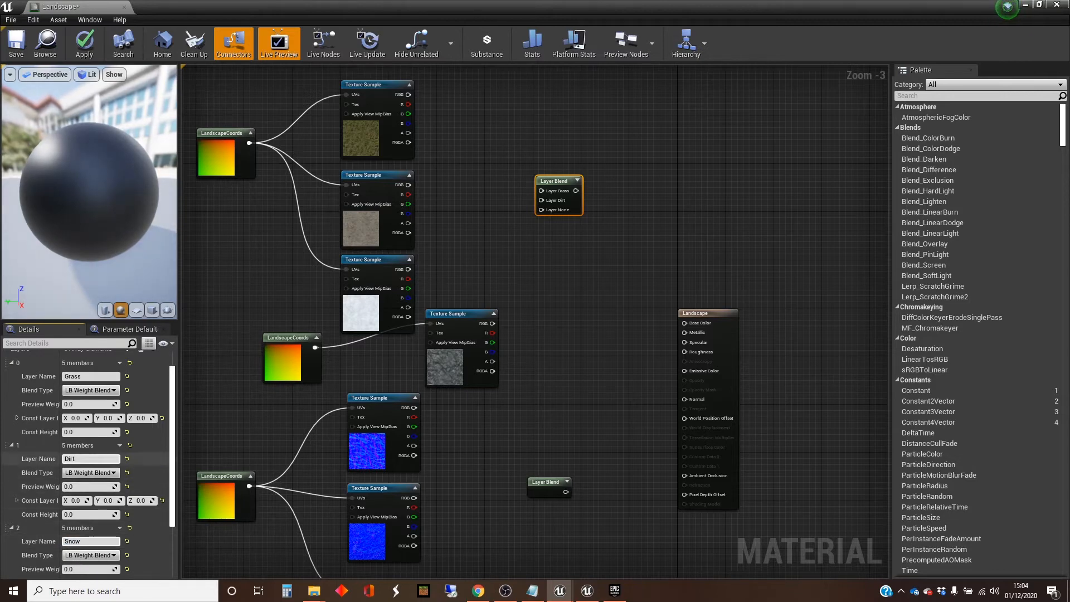
scroll(89, 469, down, 3)
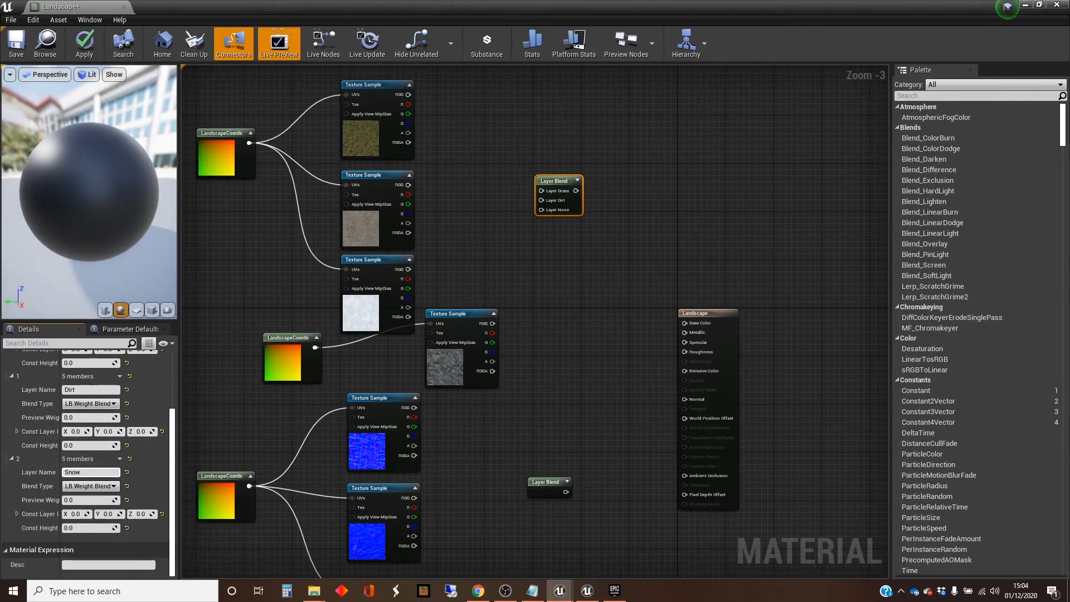
scroll(89, 446, up, 5)
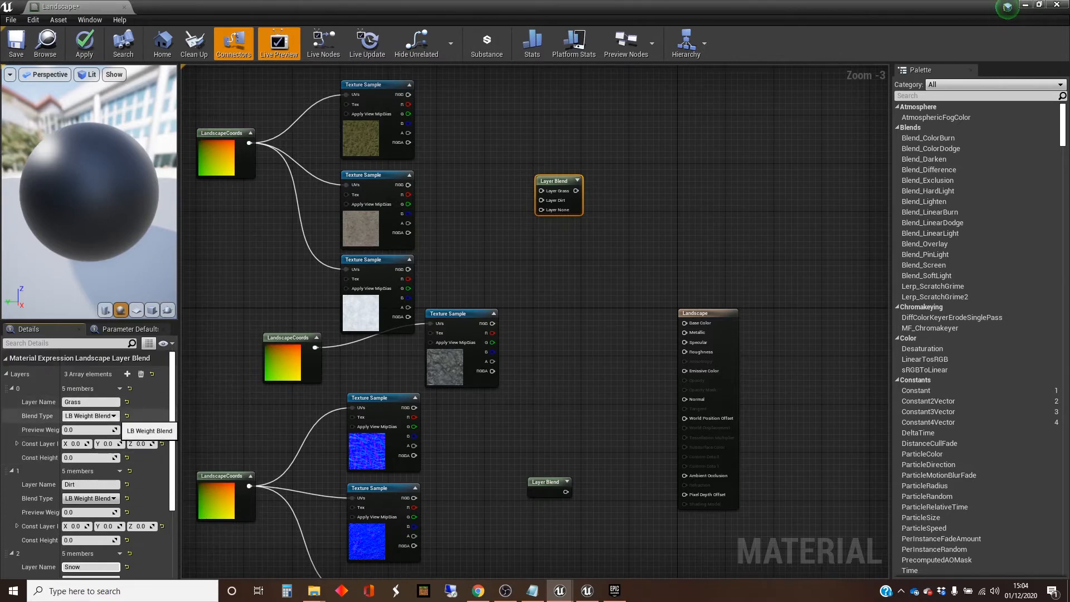
Step: Keep the Grass layer's blend type at LB Weight Blend and set its preview weight to 1
click(92, 416)
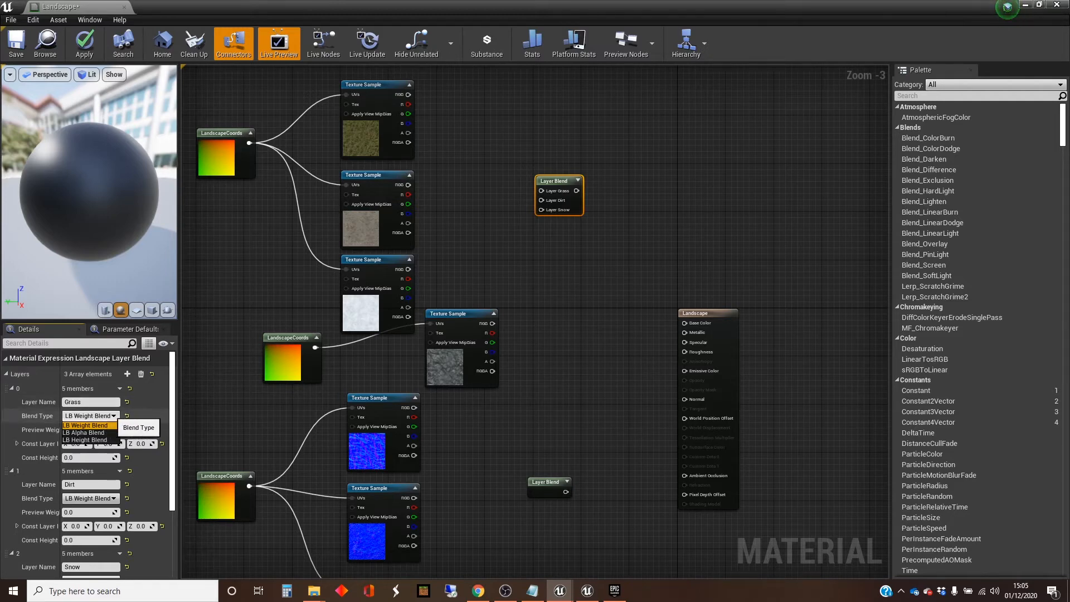
click(113, 417)
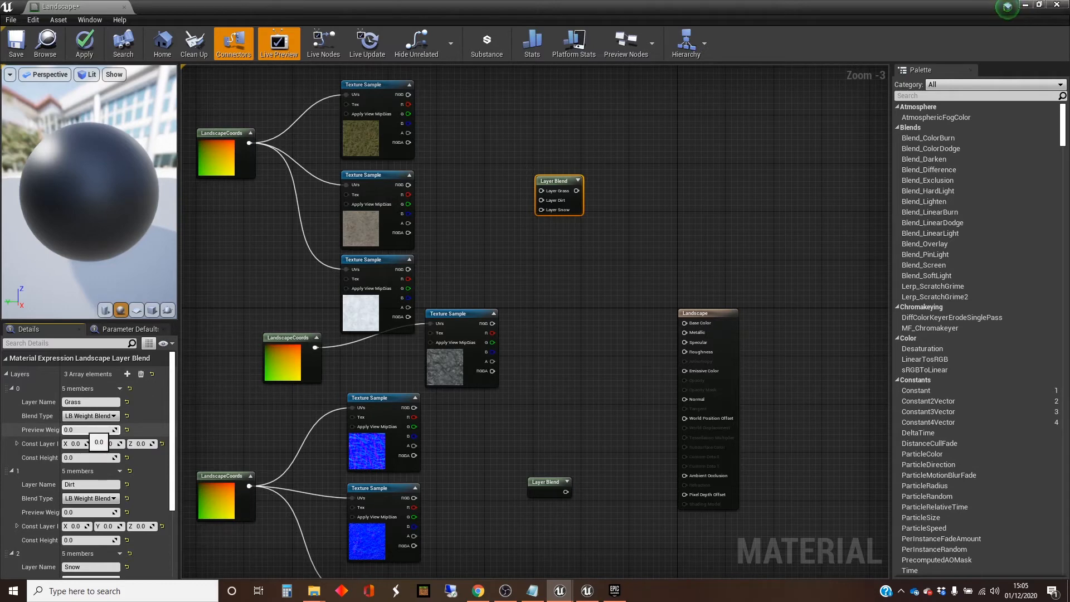
click(83, 429)
text(1)
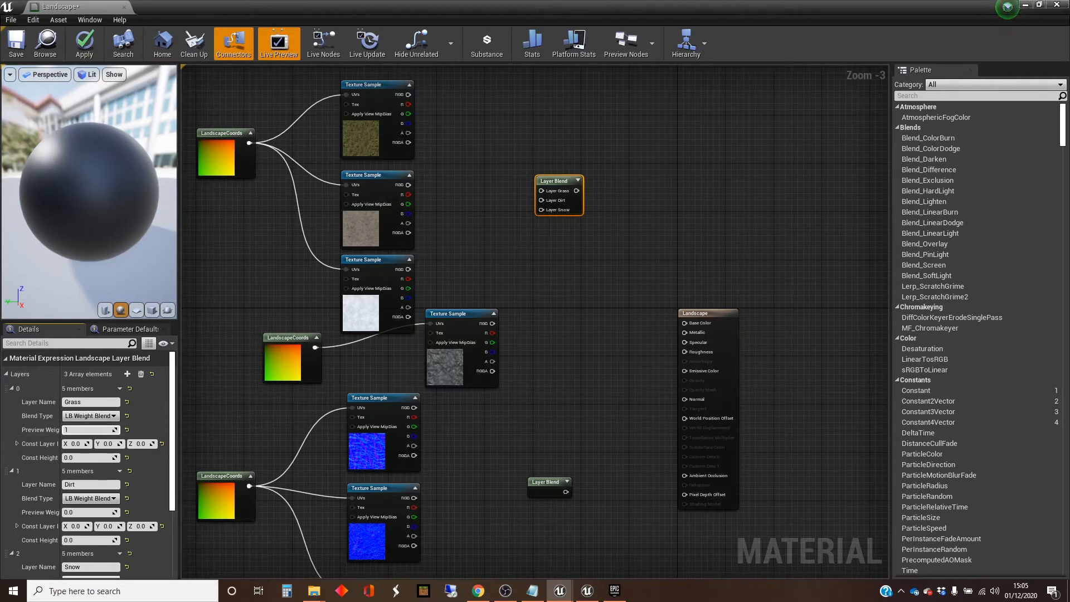
click(245, 423)
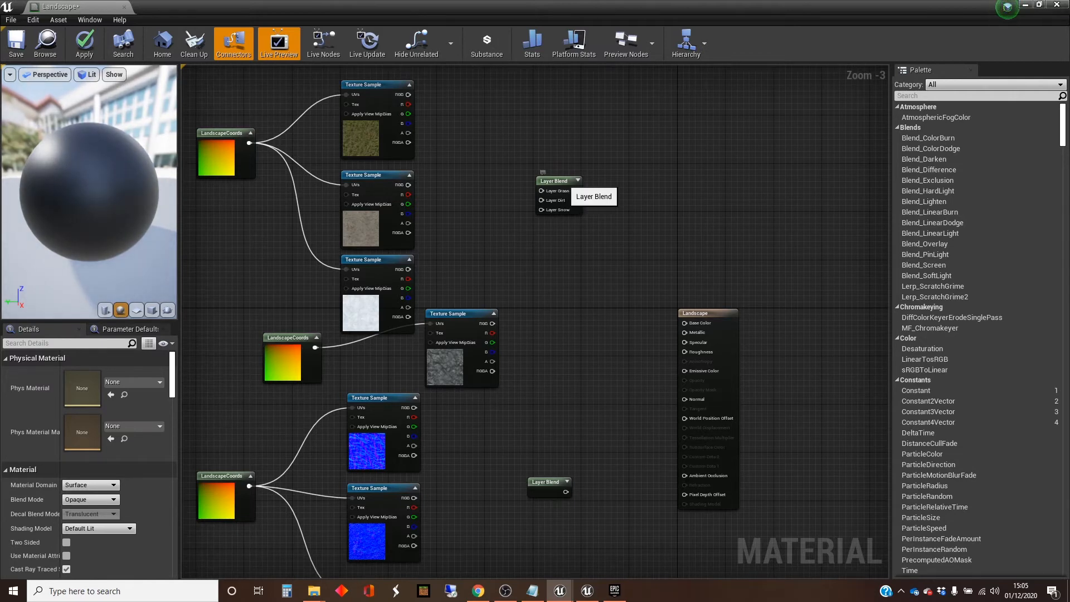
Step: Set the Dirt layer's blend type to LB Height Blend
click(542, 178)
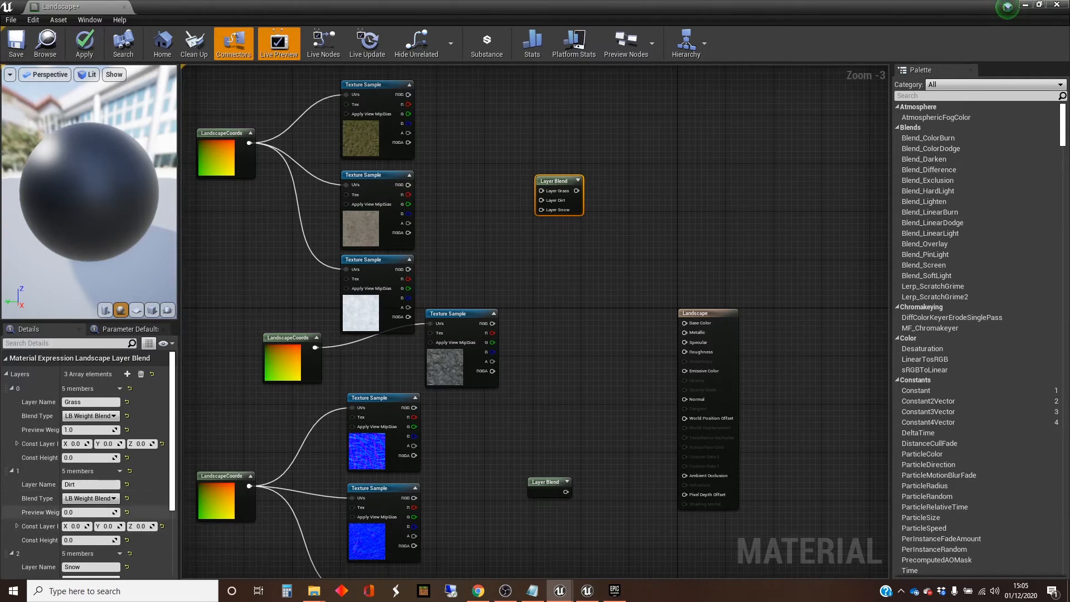
click(91, 499)
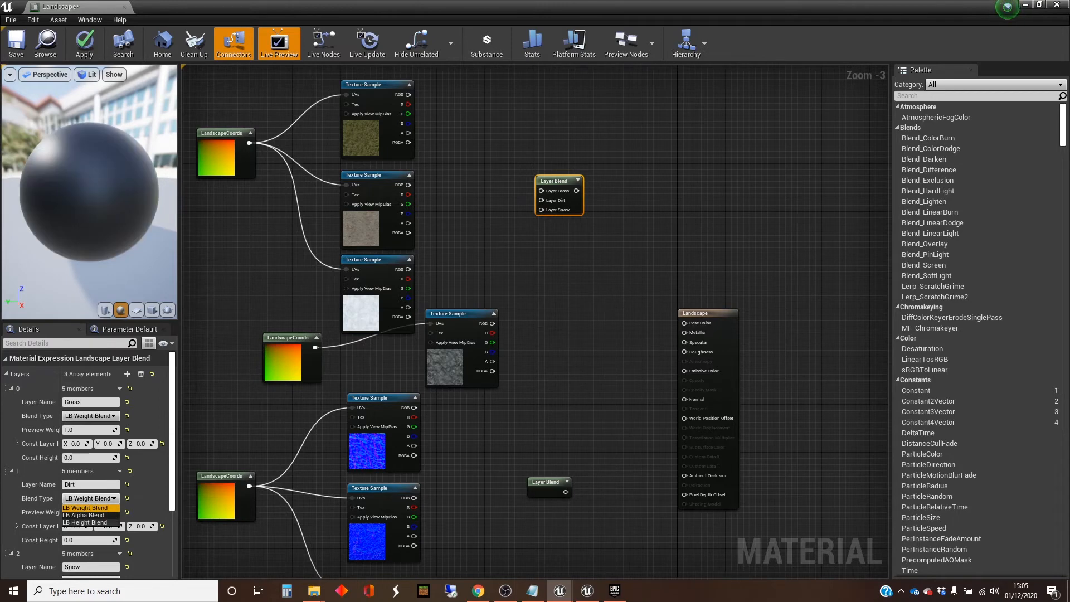
click(84, 522)
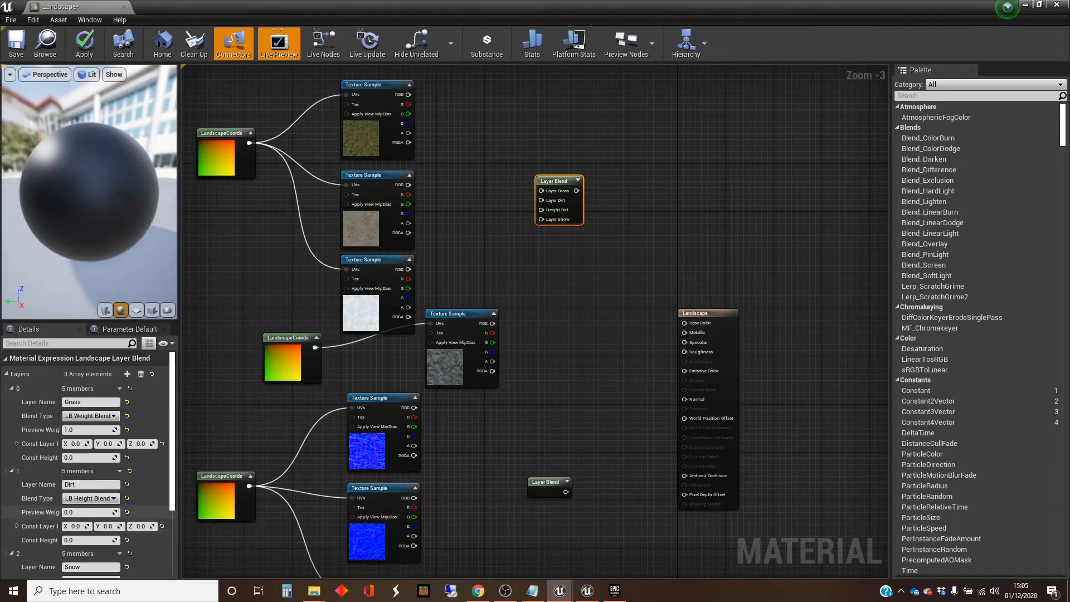
scroll(89, 496, down, 3)
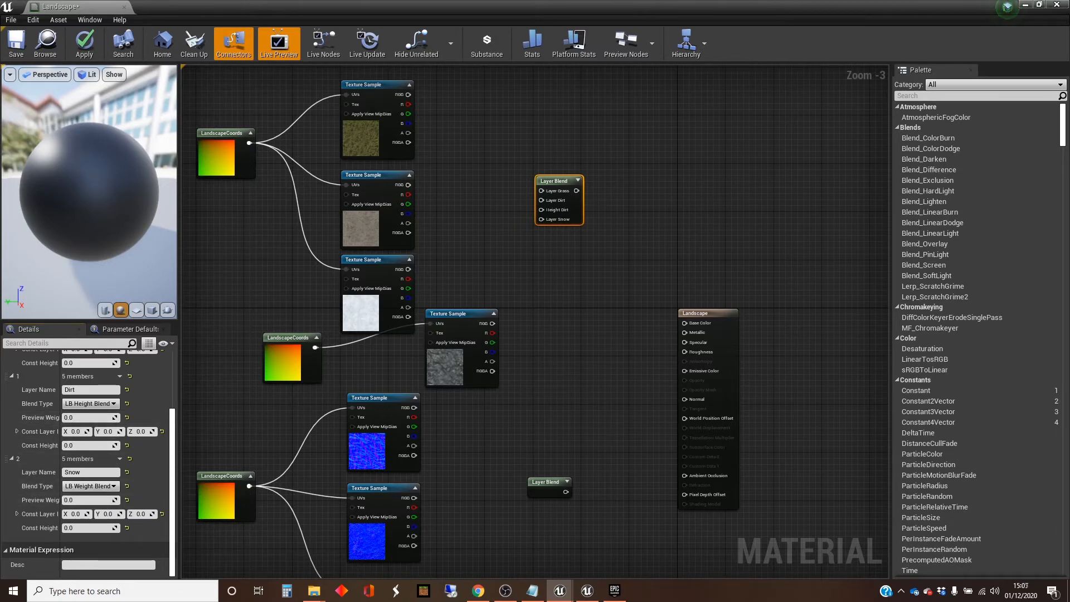
Step: Connect the RGB outputs of the grass, brown dirt and snow colour textures to the matching Layer Blend inputs
scroll(540, 170, up, 1)
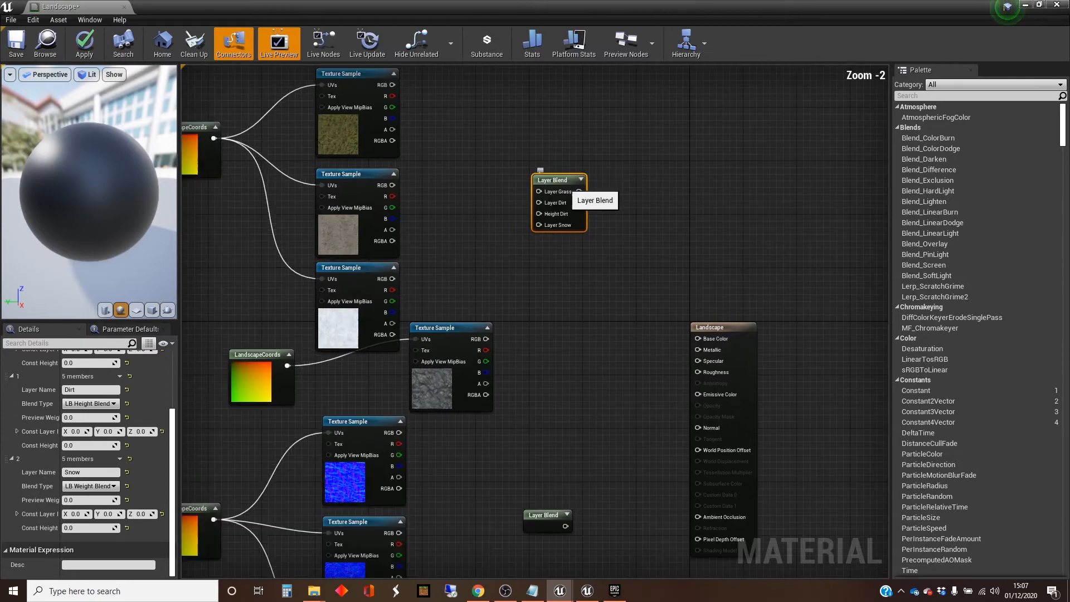
scroll(563, 186, up, 2)
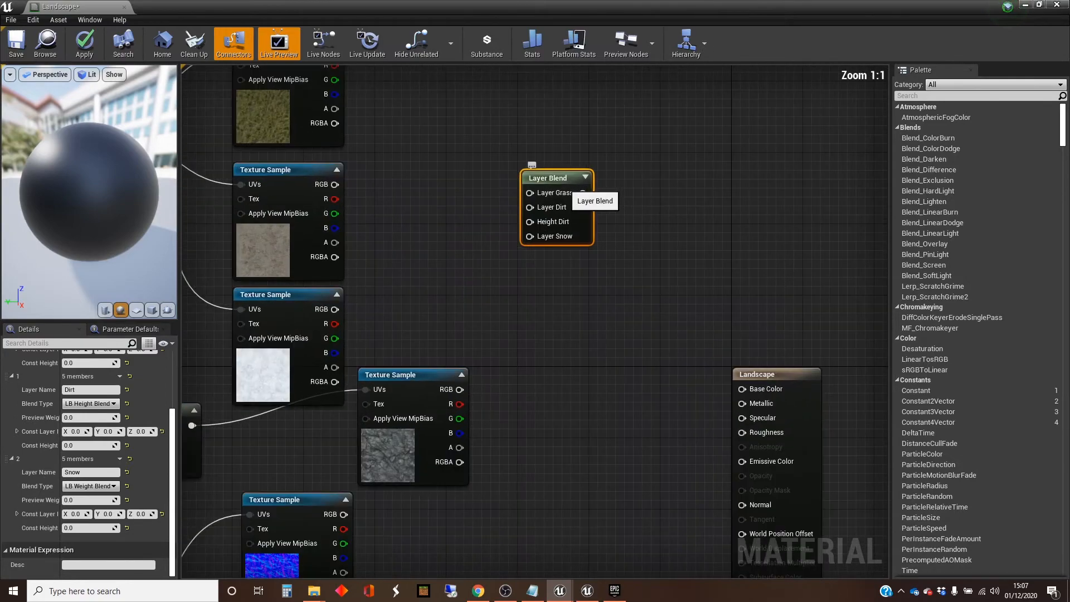
right_drag(572, 193, 581, 262)
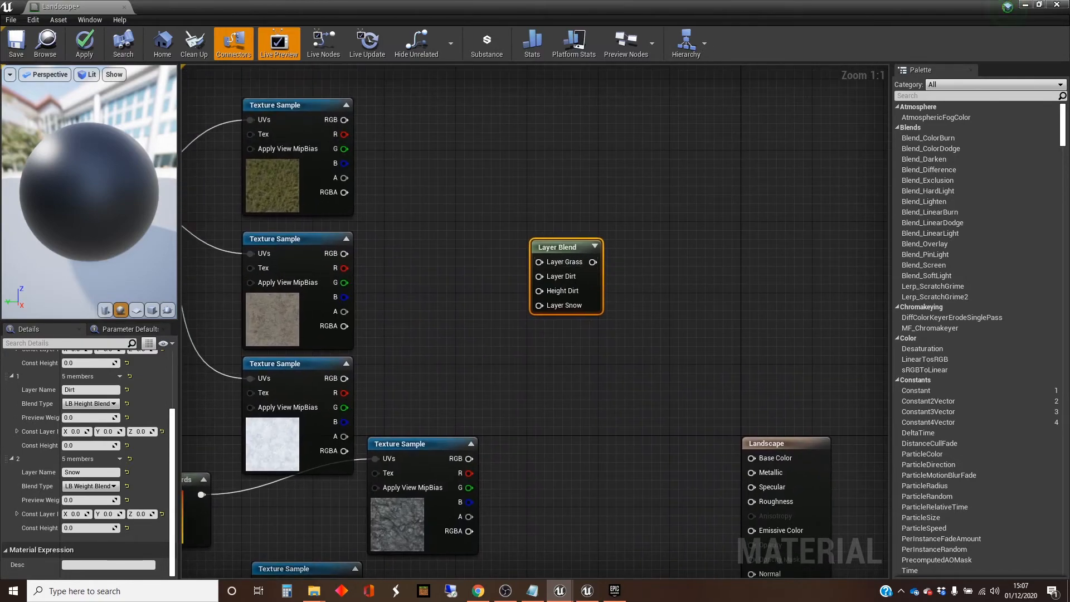
drag(345, 120, 539, 262)
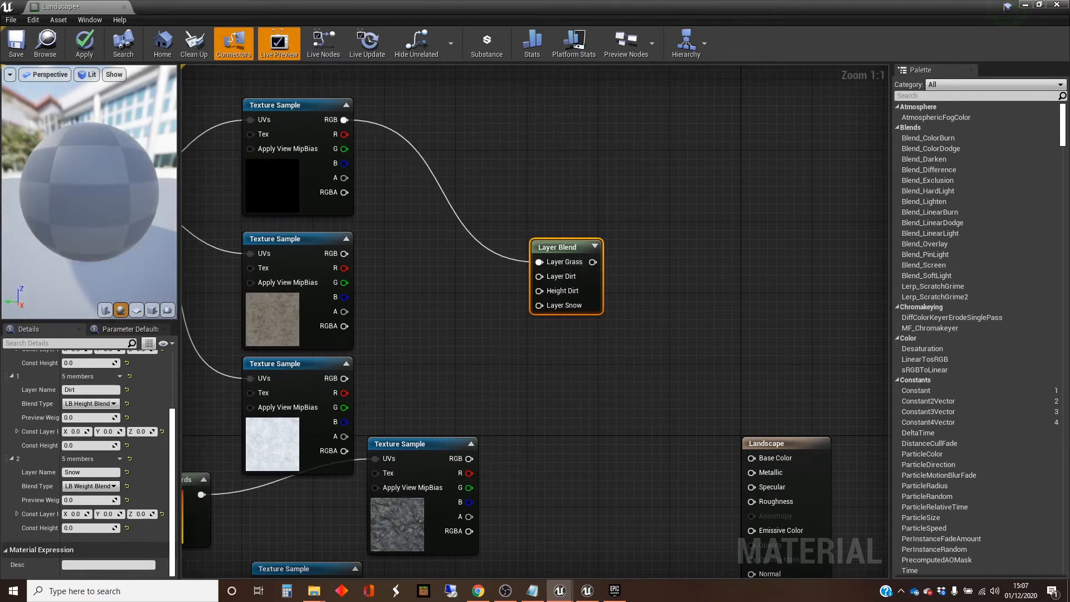
drag(345, 253, 539, 277)
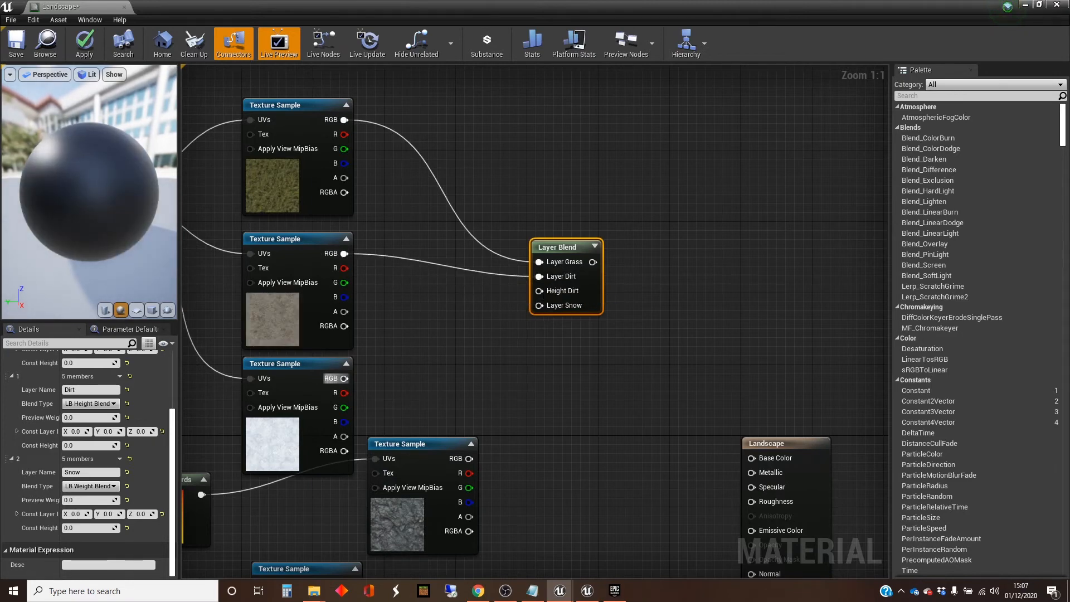
drag(334, 379, 539, 305)
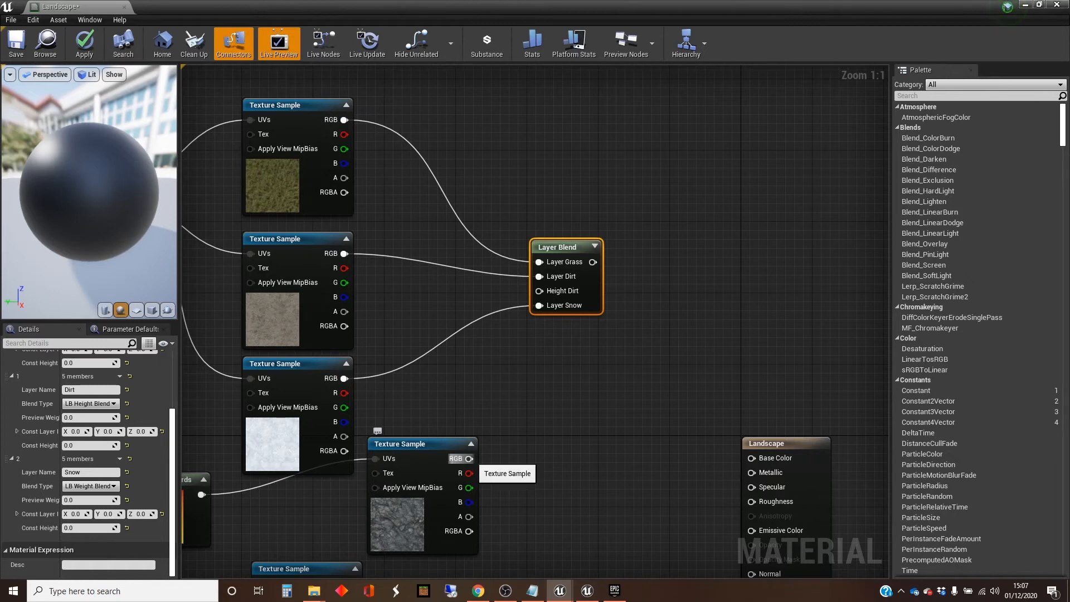
Step: Connect the alpha output of the dark rocky dirt texture to the Height Dirt input of the Layer Blend node
mouse_move(469, 458)
mouse_down()
mouse_move(498, 453)
mouse_move(524, 294)
mouse_move(520, 429)
mouse_move(477, 474)
mouse_up()
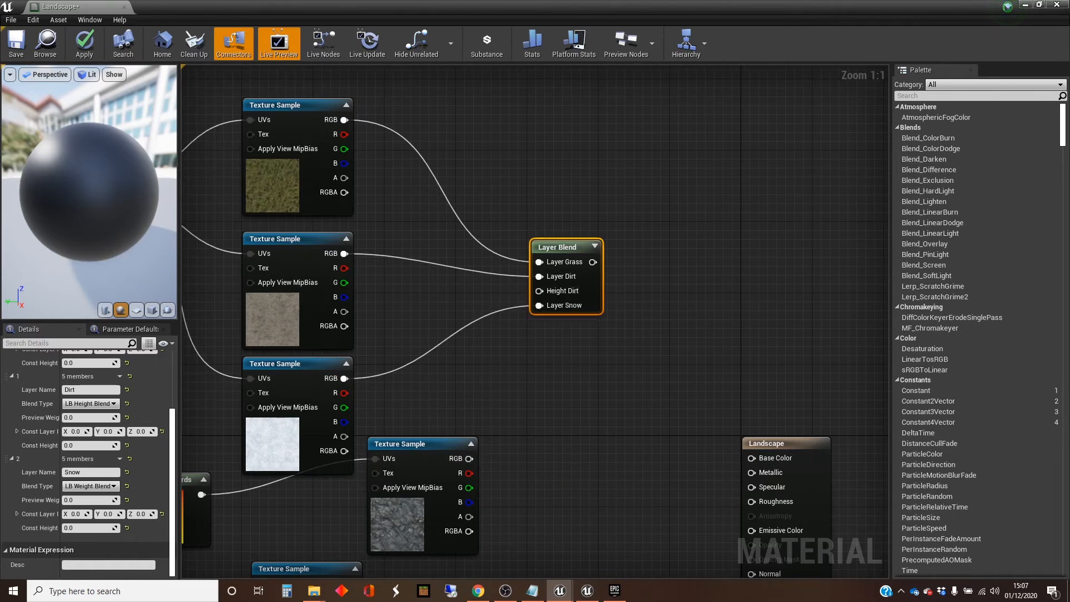
drag(469, 516, 536, 291)
right_drag(563, 445, 540, 284)
Step: Delete the empty Layer Blend node beside the normal map textures
scroll(520, 388, down, 1)
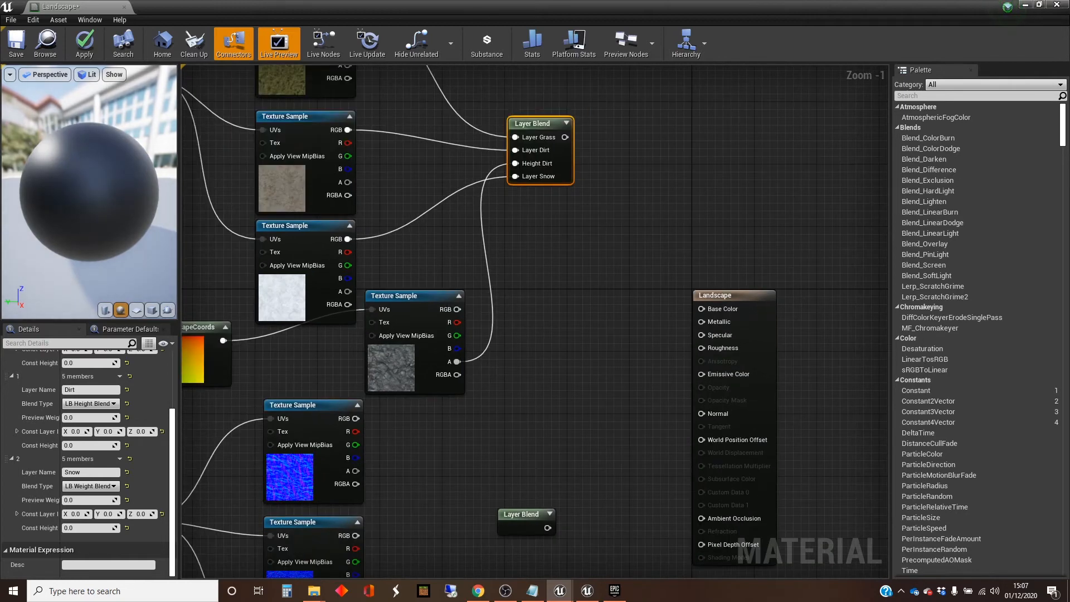
click(533, 514)
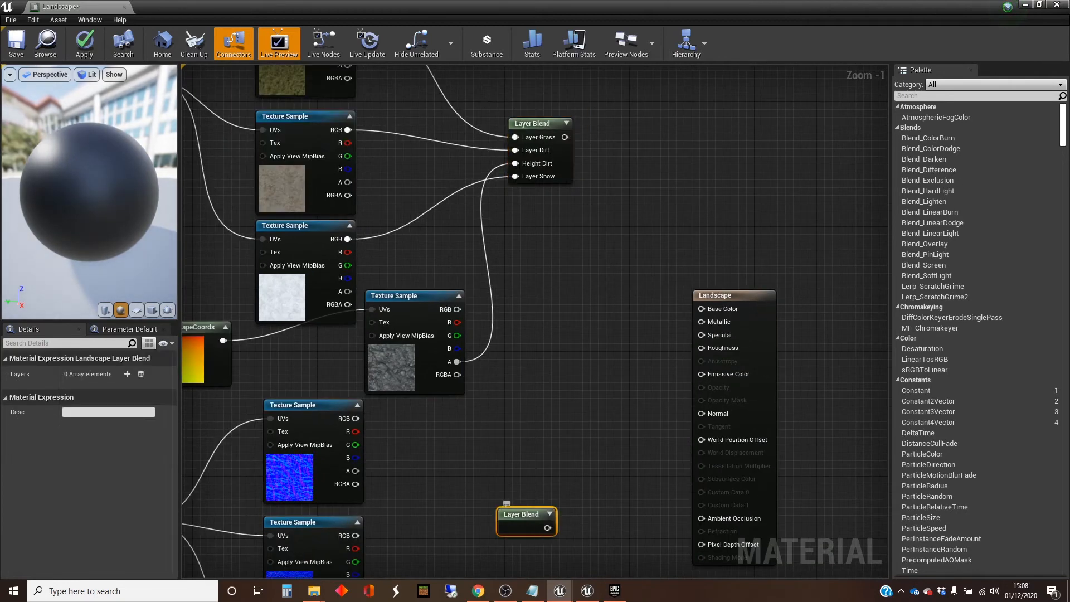
key(Delete)
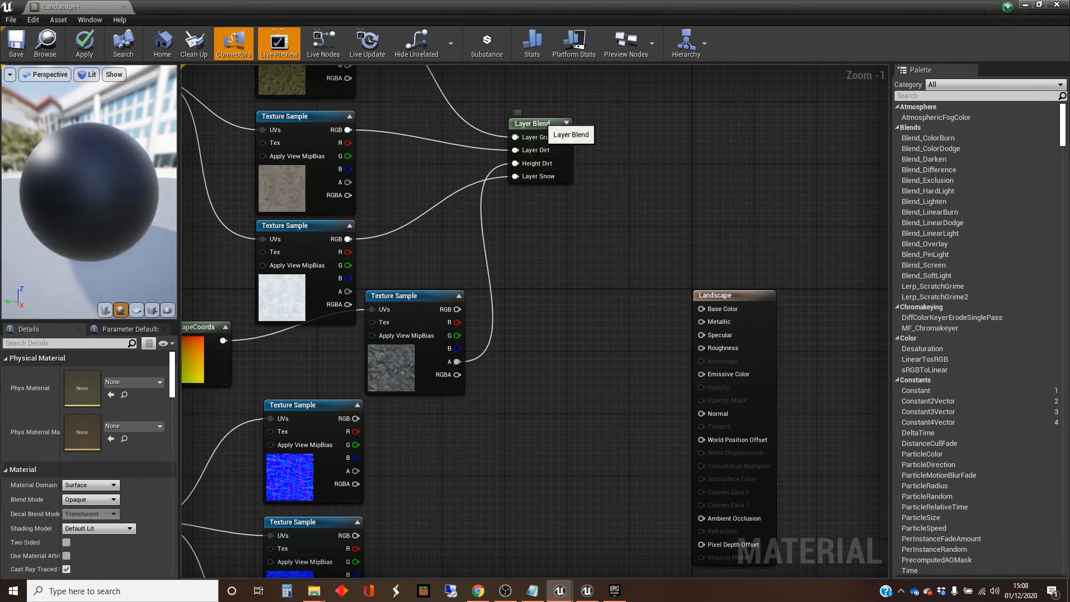
Step: Duplicate the three-layer Layer Blend node and place the copy beside the normal map texture samples
click(544, 125)
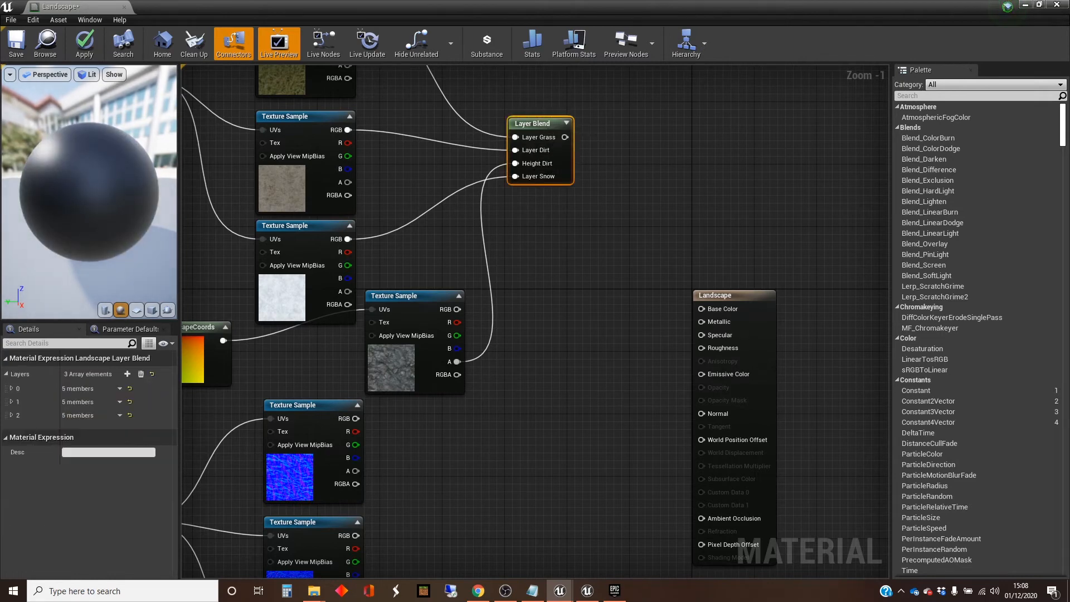
click(606, 223)
key(ctrl+v)
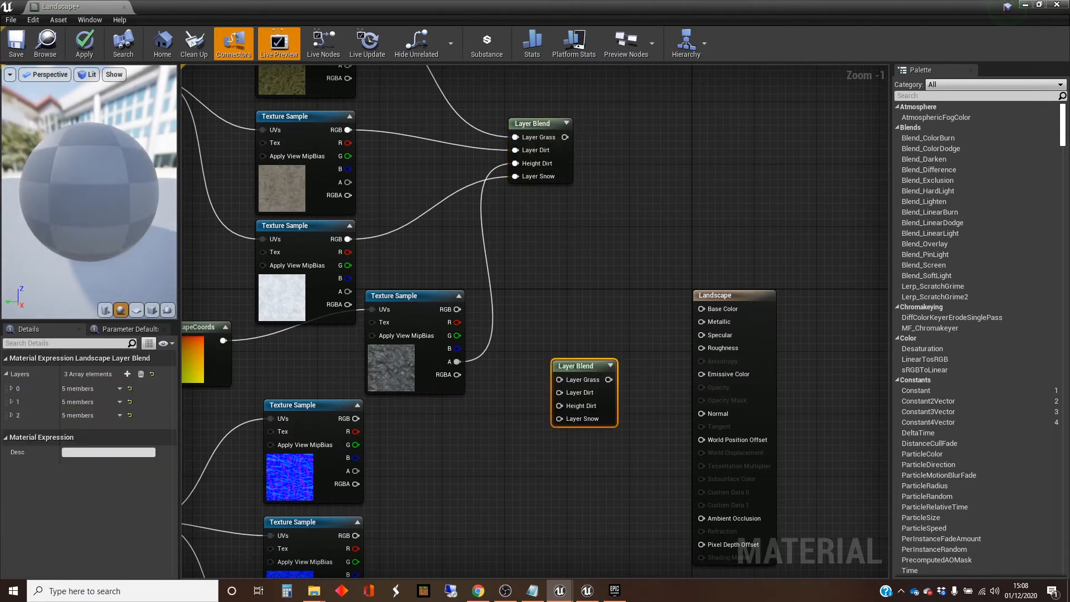
drag(577, 372, 513, 460)
right_drag(580, 440, 610, 248)
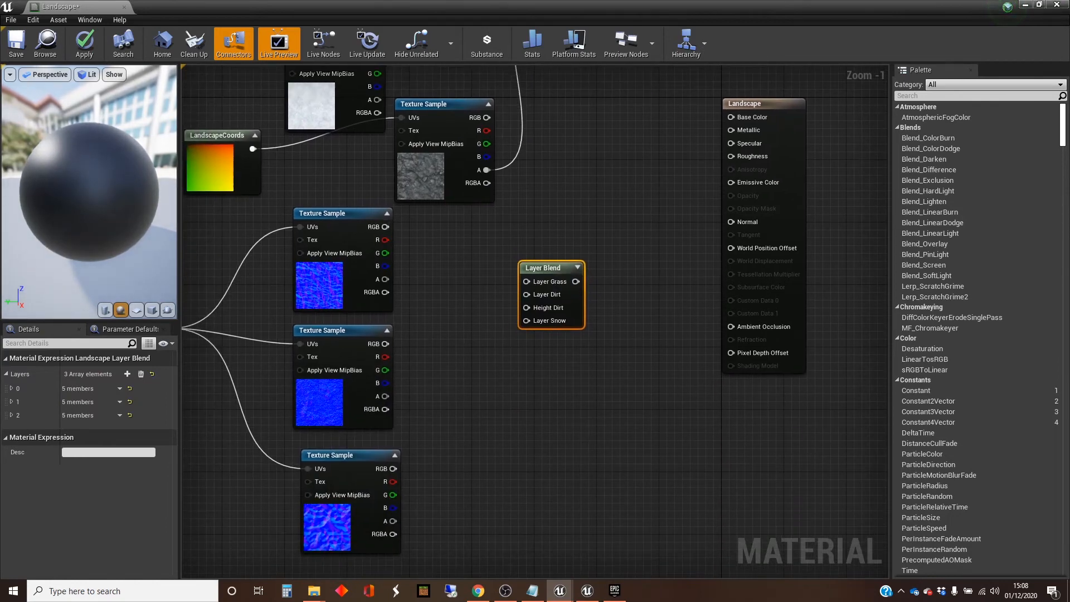
Step: Connect the three normal maps' RGB outputs to the copied Layer Blend's Grass, Dirt and Snow inputs, and the rocky texture's alpha to Height Dirt
drag(384, 226, 527, 282)
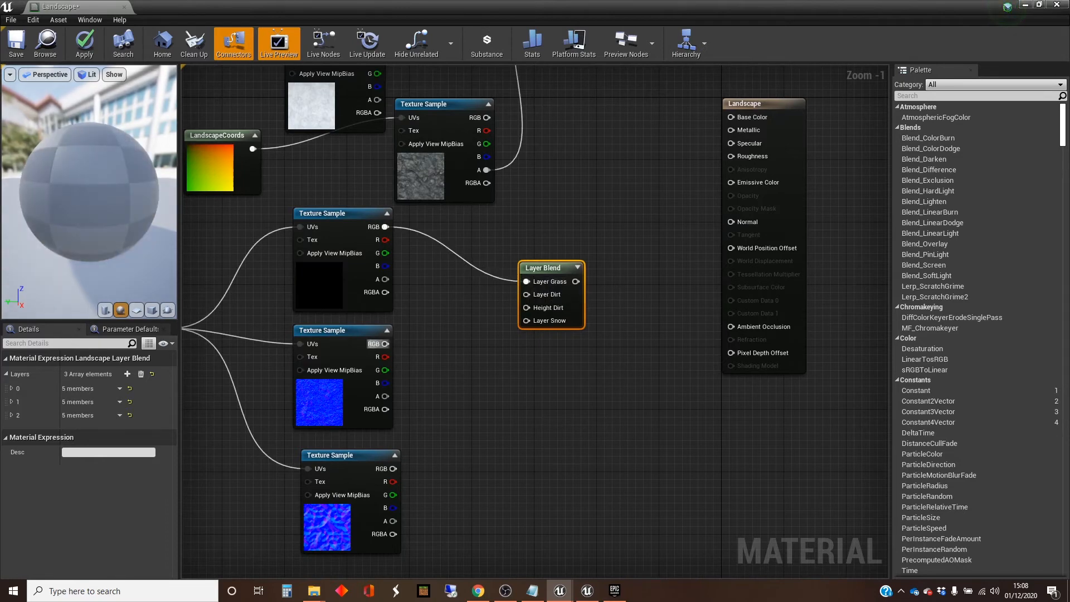
drag(384, 344, 526, 294)
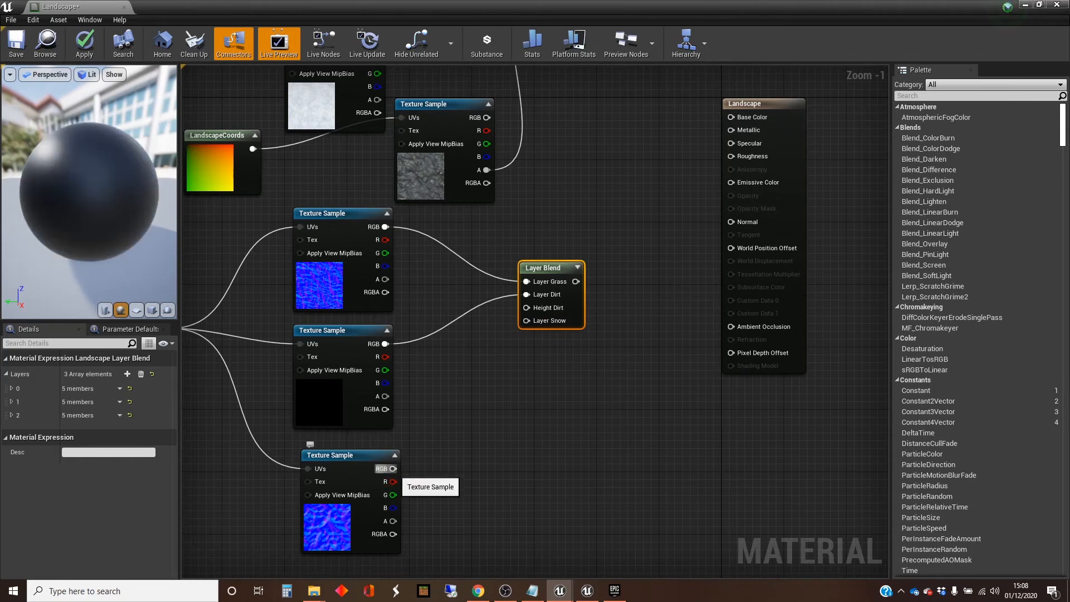
drag(393, 469, 526, 321)
drag(486, 170, 527, 308)
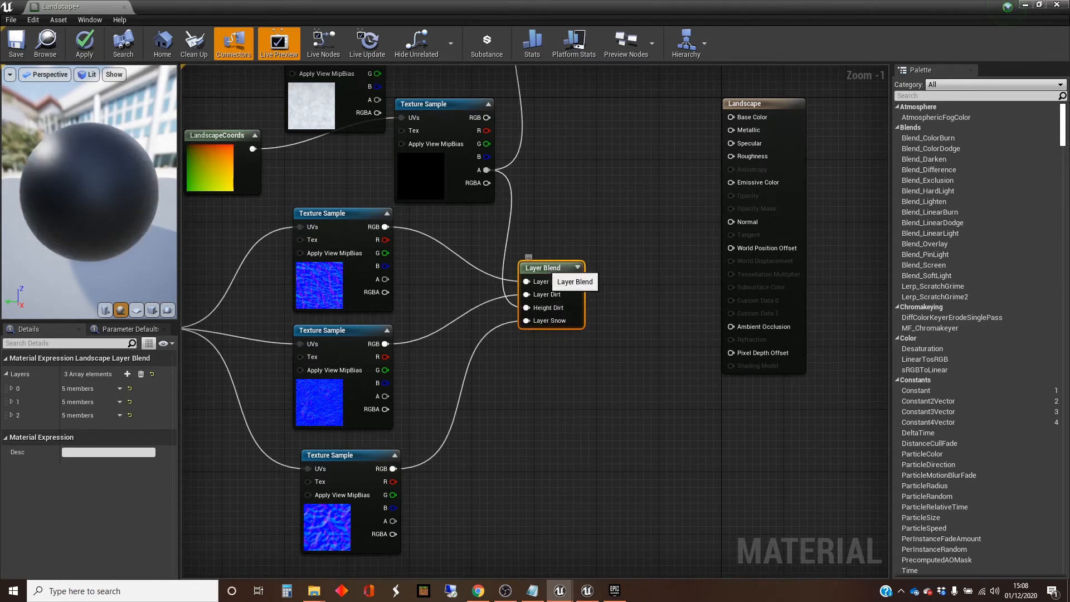
Step: Connect the normal map Layer Blend to the material's Normal input and the colour Layer Blend to Base Color
drag(545, 265, 731, 222)
right_drag(635, 160, 596, 419)
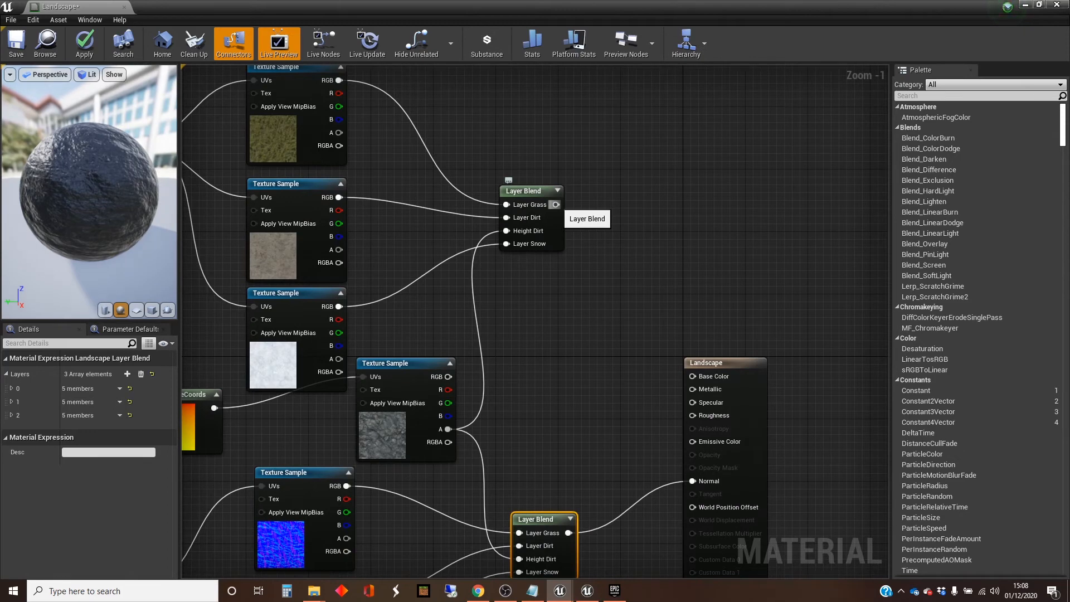
drag(556, 205, 694, 377)
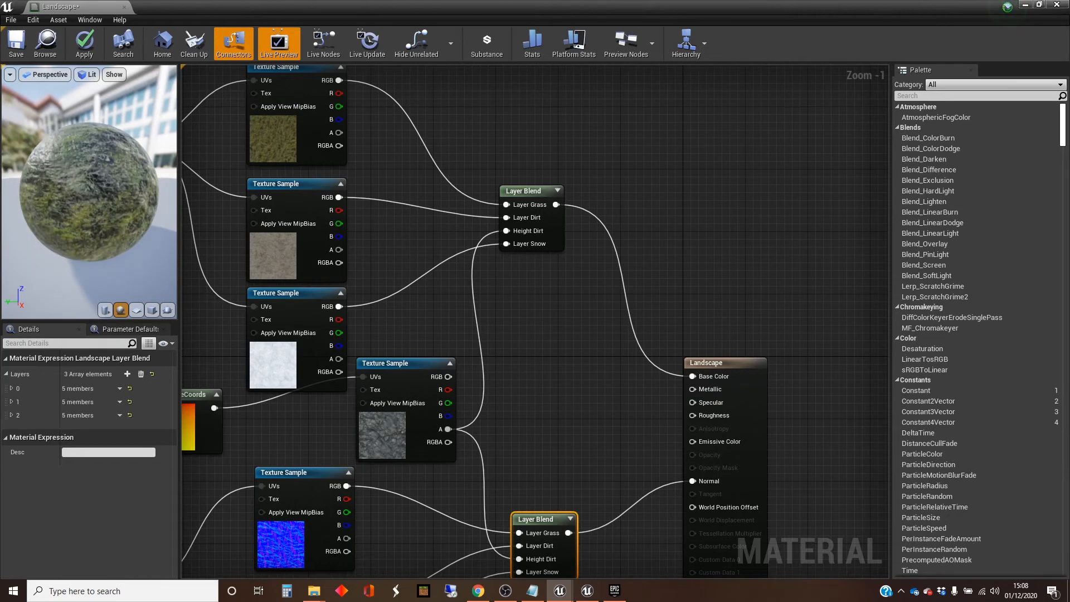
Step: Apply the changes to the Landscape material and save it
scroll(476, 387, down, 3)
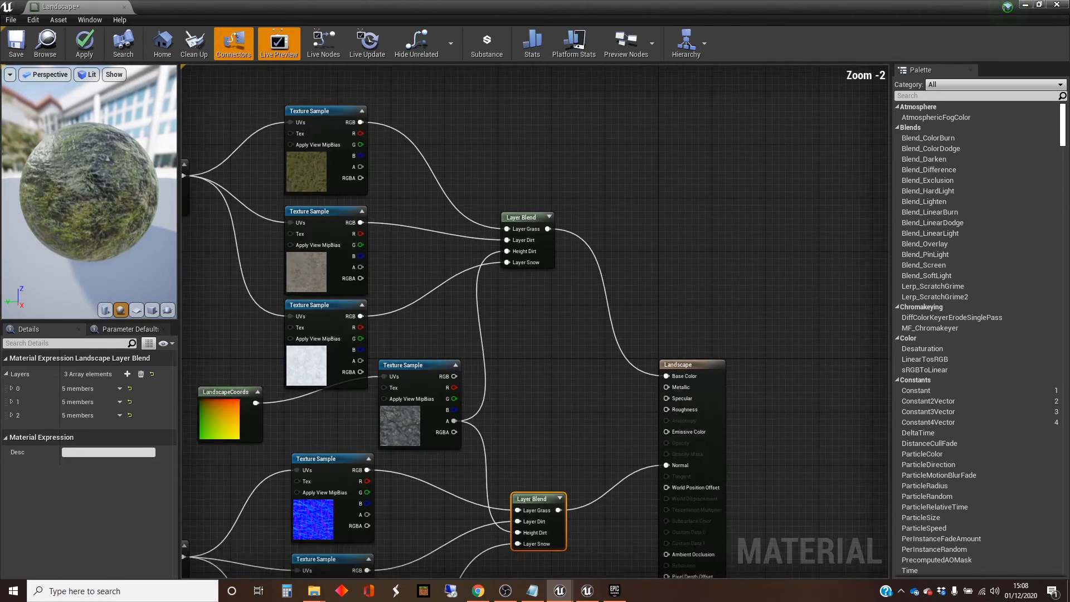
right_drag(277, 340, 339, 318)
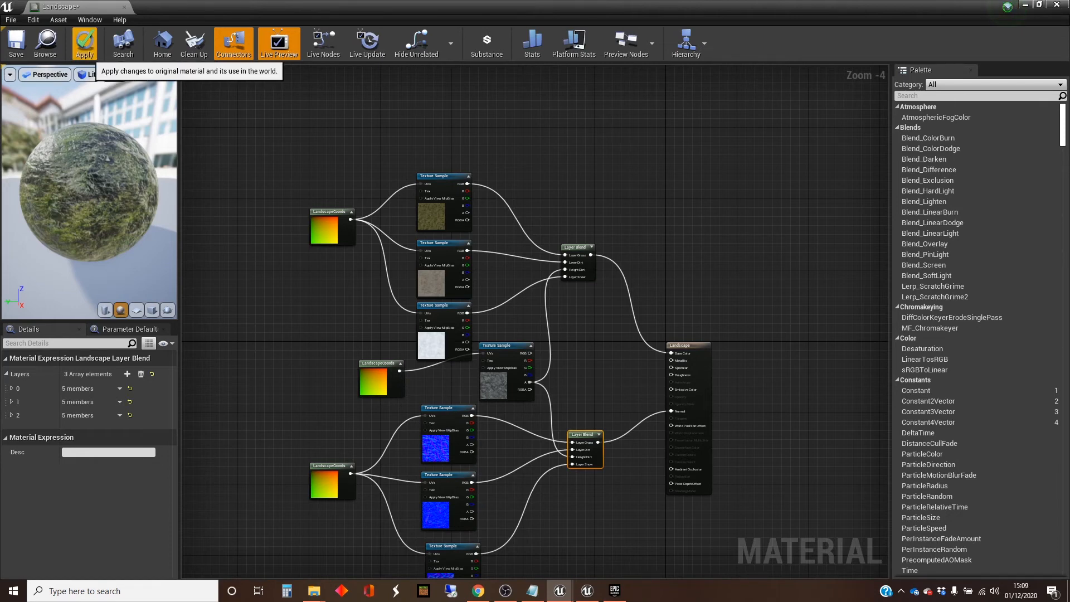
click(84, 44)
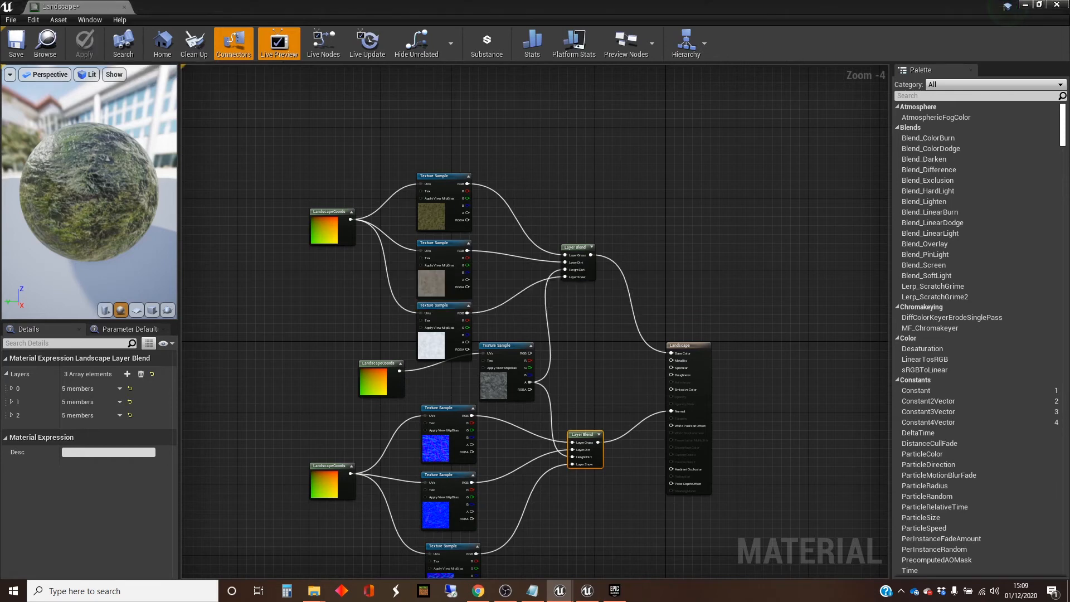
click(16, 42)
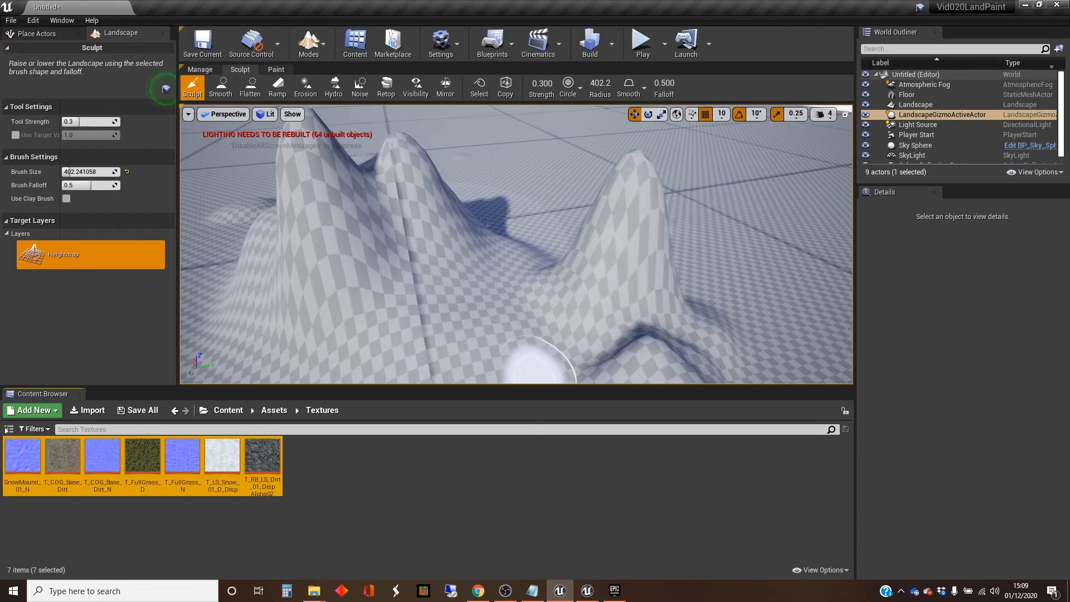
Step: Assign the Landscape material from the Content folder as the Landscape actor's Landscape Material
click(229, 410)
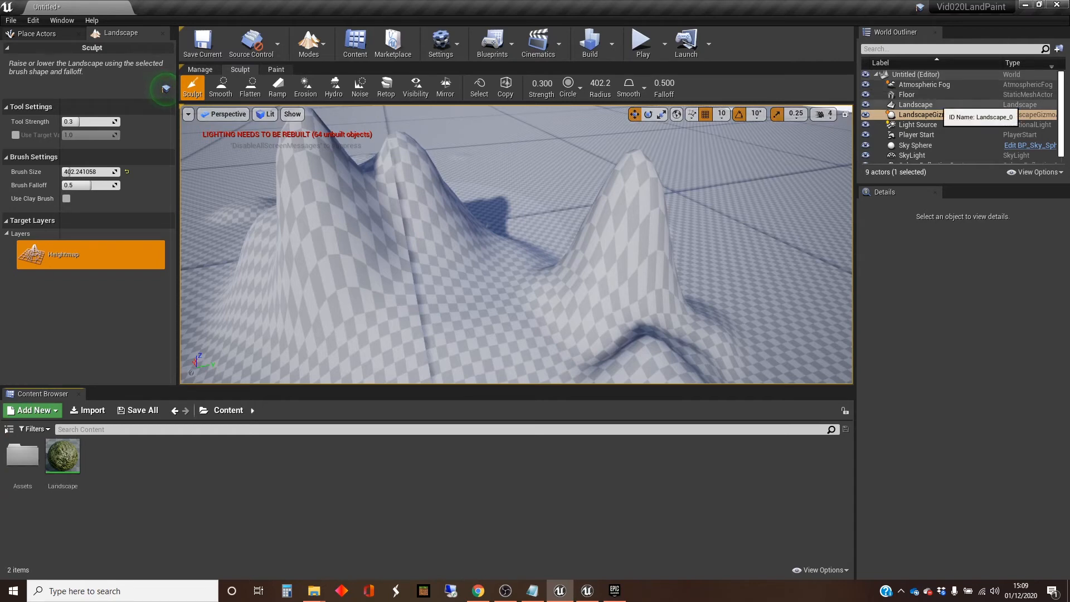
click(928, 105)
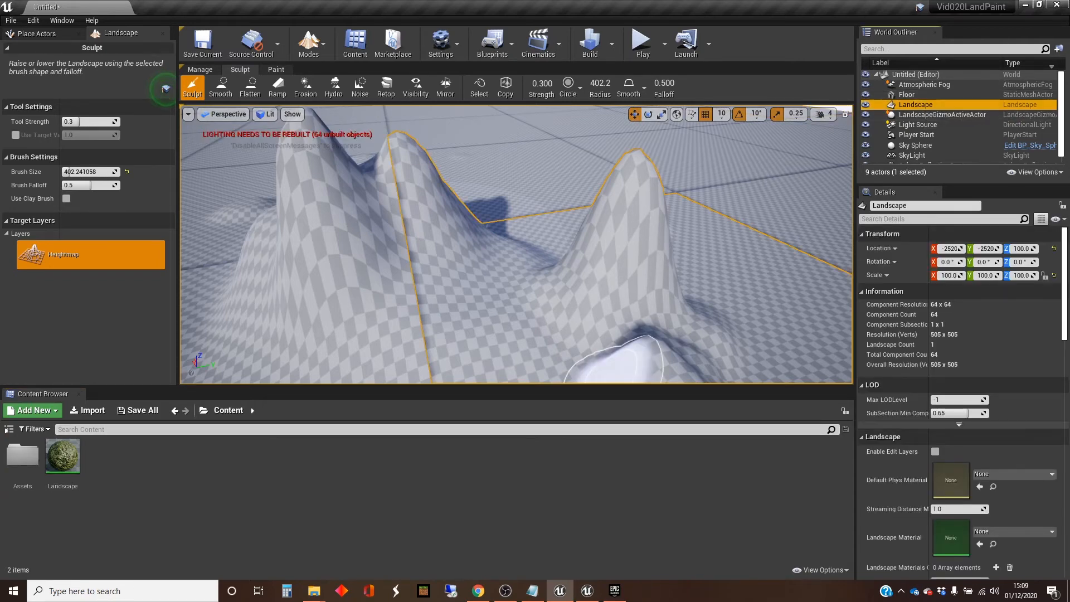
drag(62, 456, 962, 521)
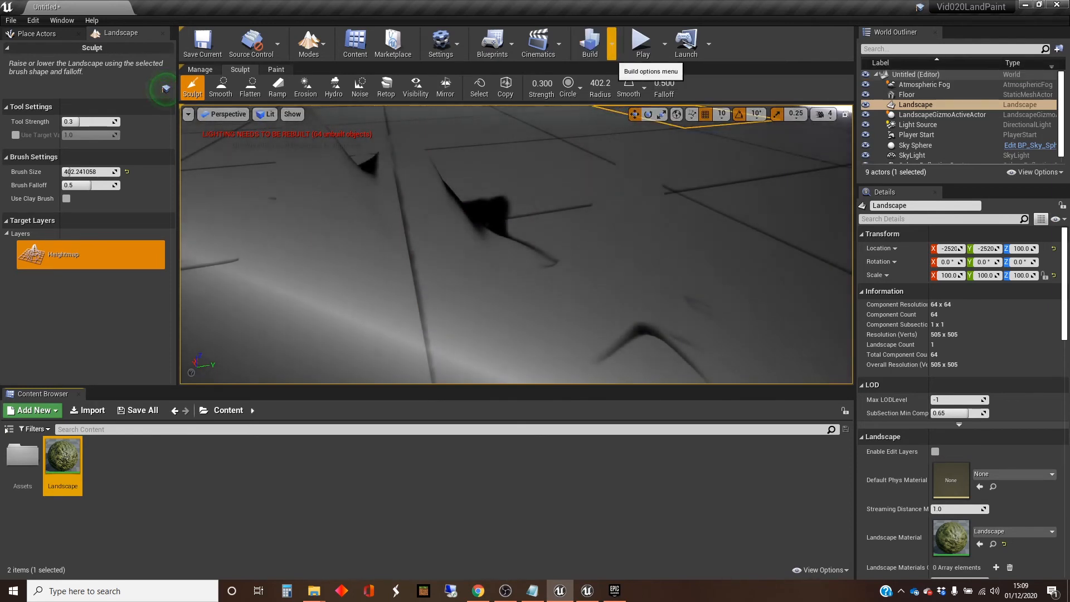
Step: Run a lighting-only build and switch the landscape tools to Paint mode, closing the message log
click(611, 43)
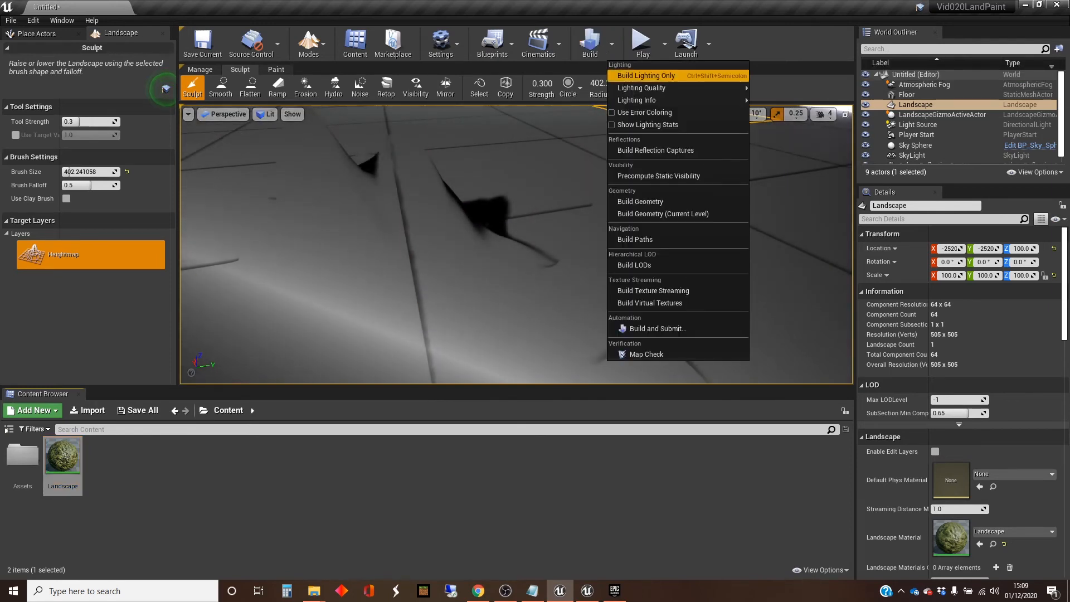
click(641, 74)
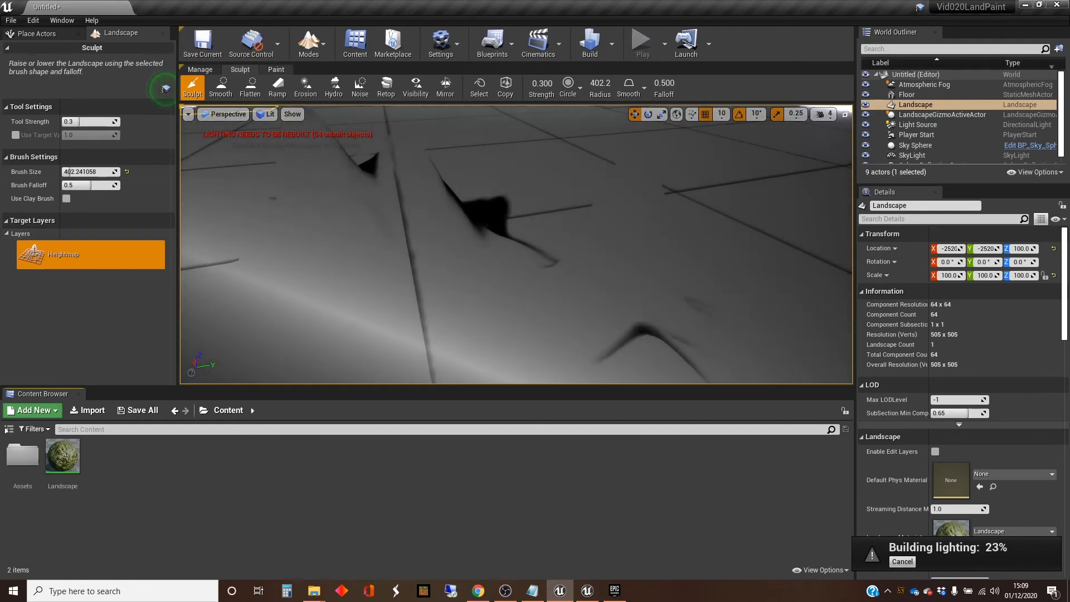
click(276, 69)
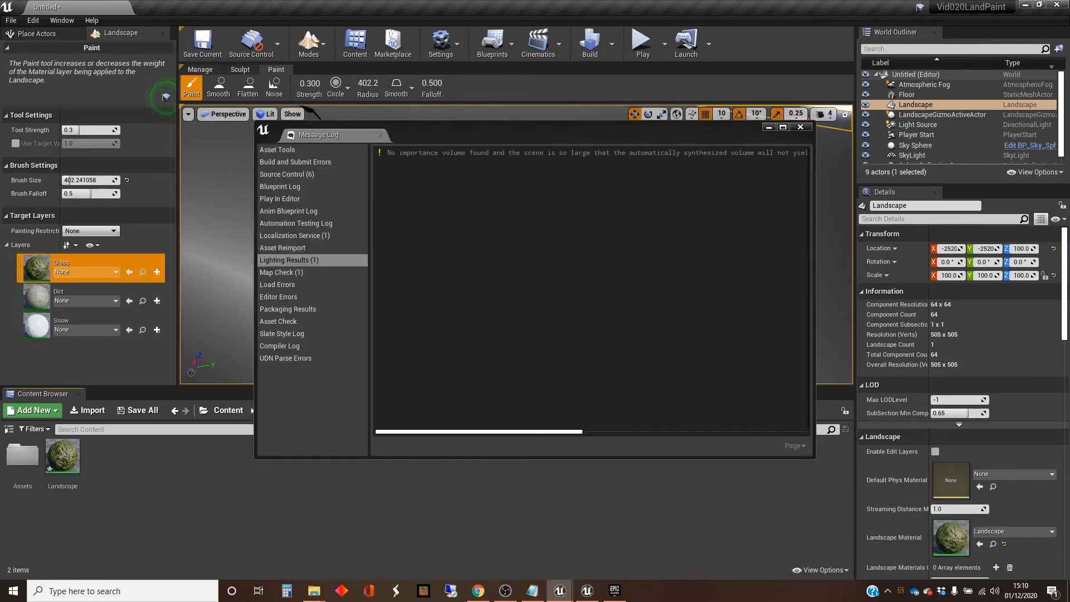
click(801, 127)
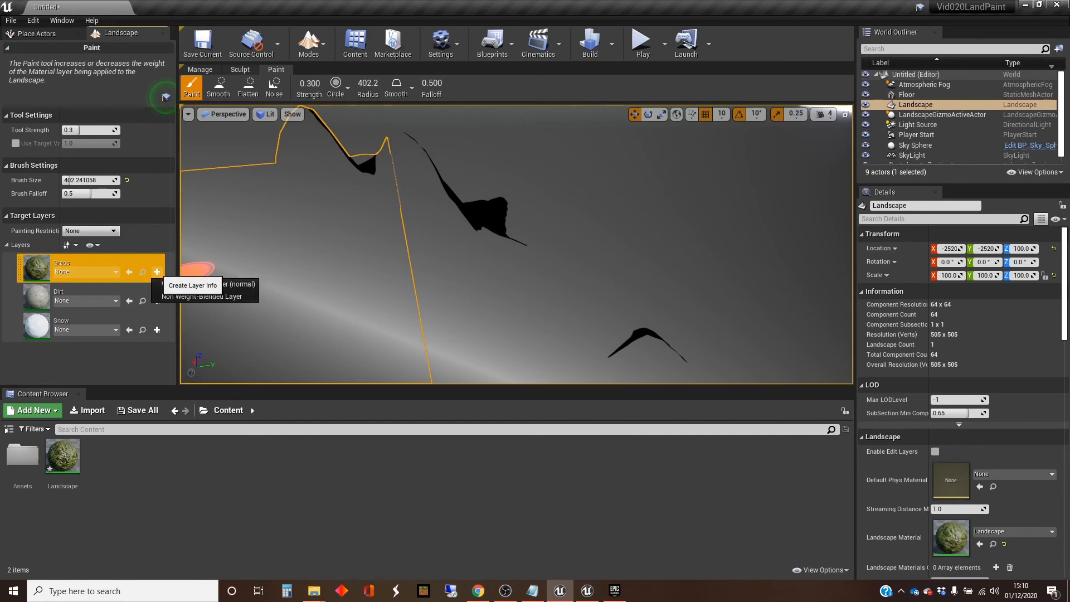
Step: Create weight-blended layer info objects Grass_LayerInfo, Dirt_LayerInfo and Snow_LayerInfo for the Grass, Dirt and Snow layers in Untitled_1_sharedassets
click(157, 271)
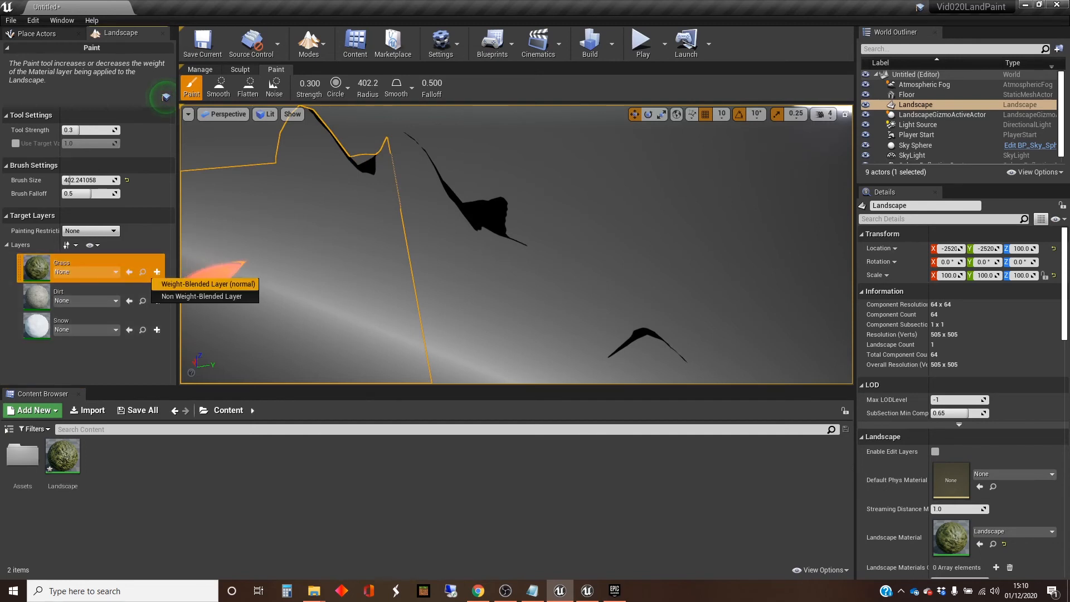
click(207, 283)
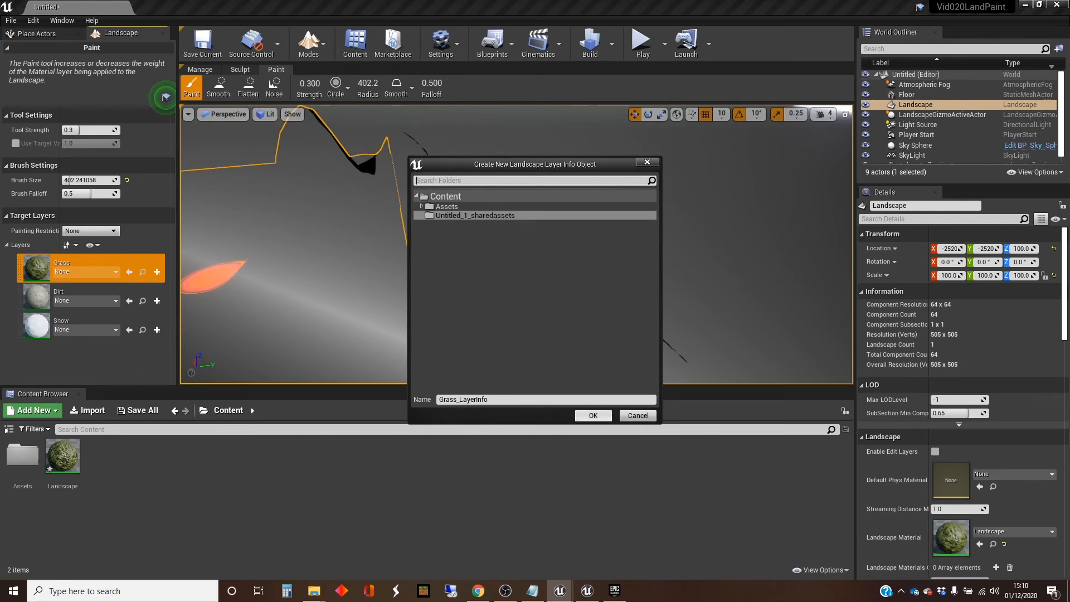
click(594, 415)
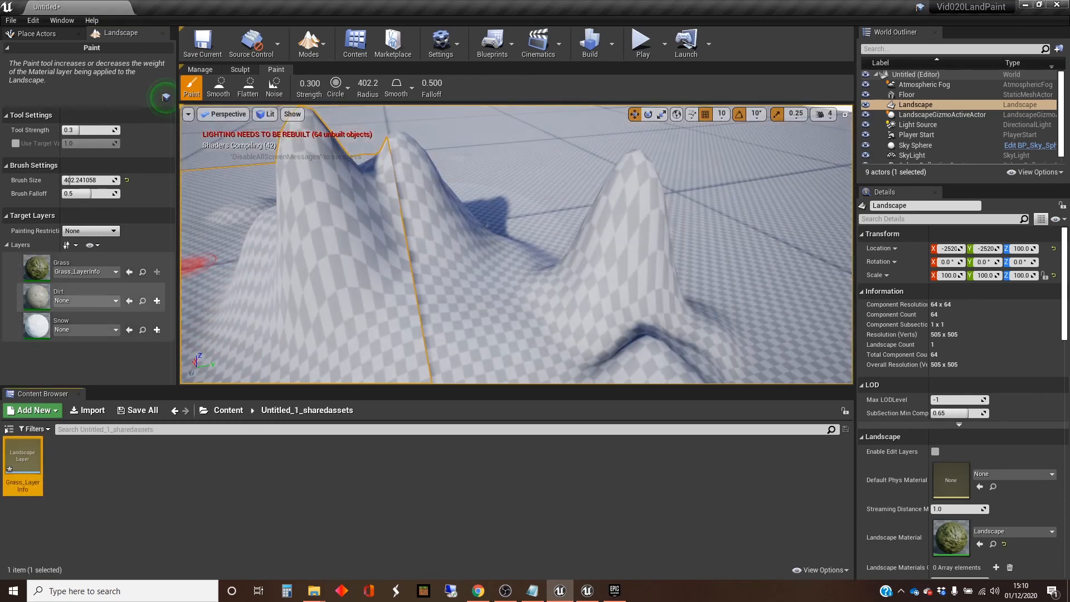
click(157, 301)
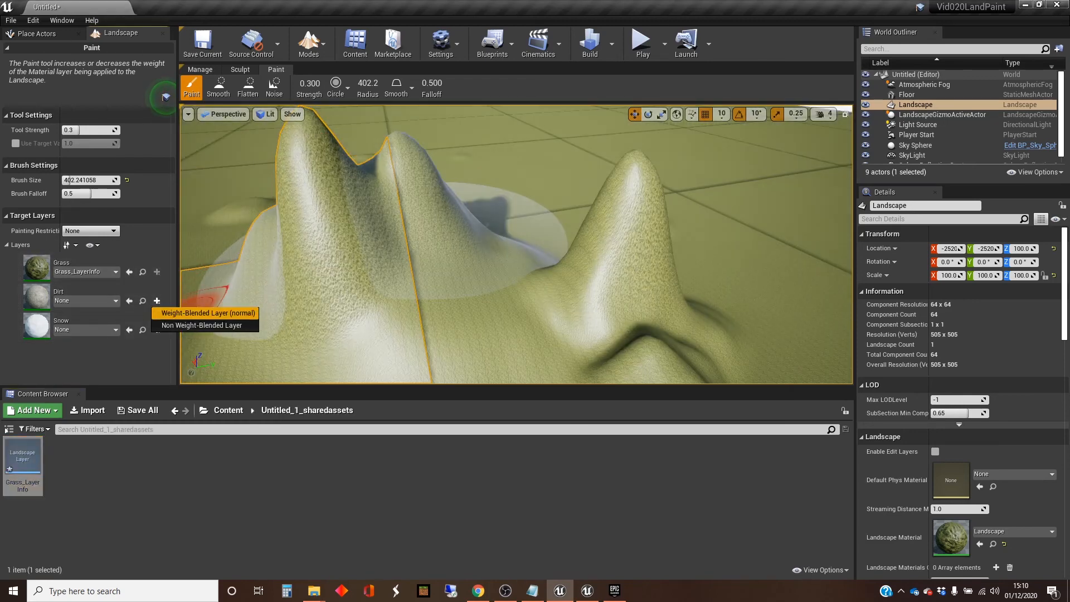
click(208, 313)
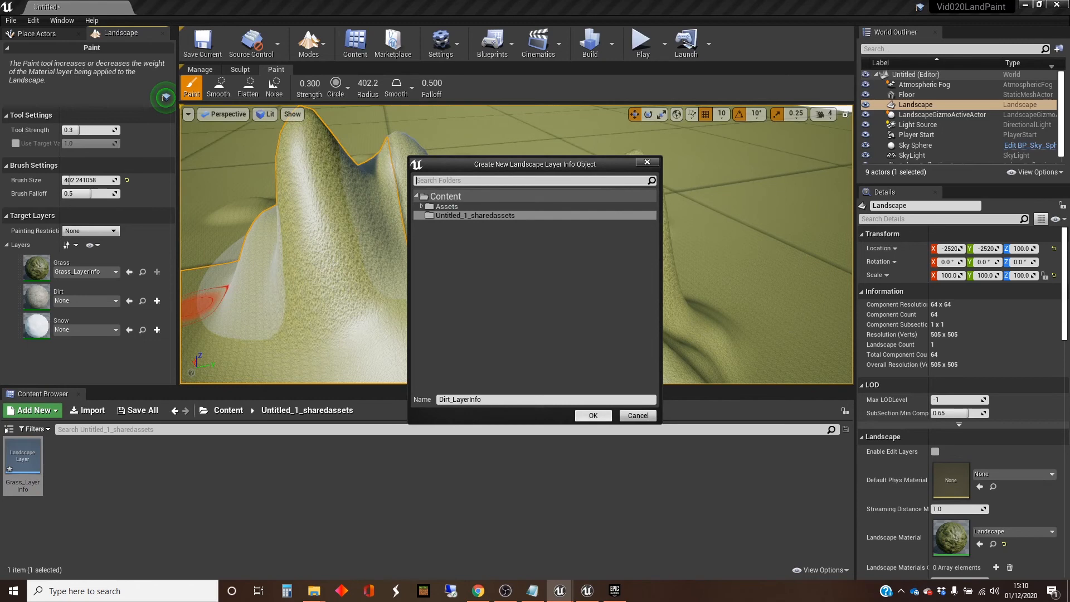
click(593, 415)
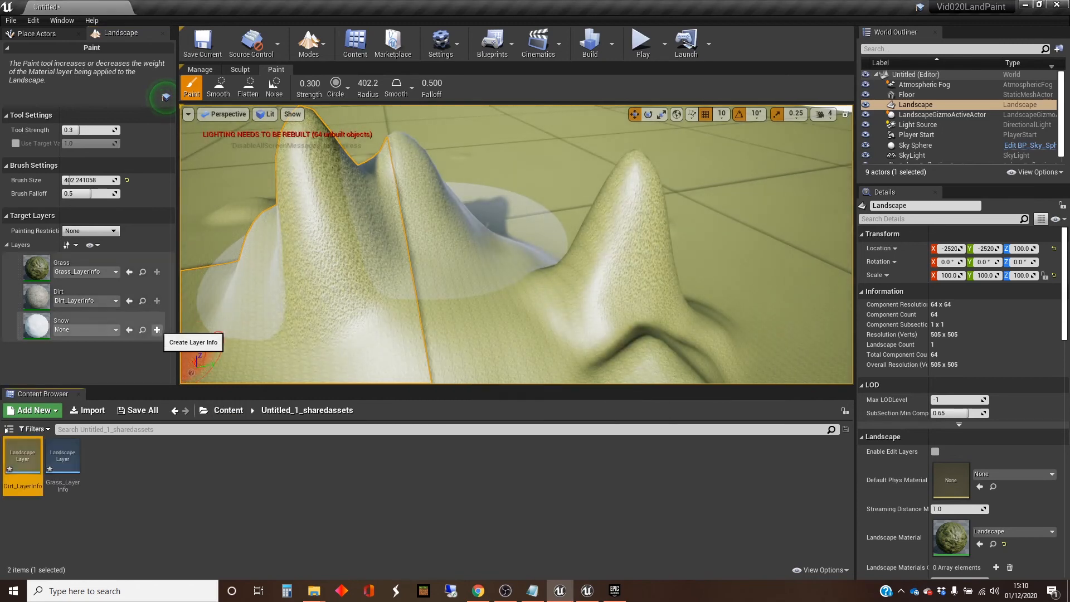
click(157, 330)
click(208, 342)
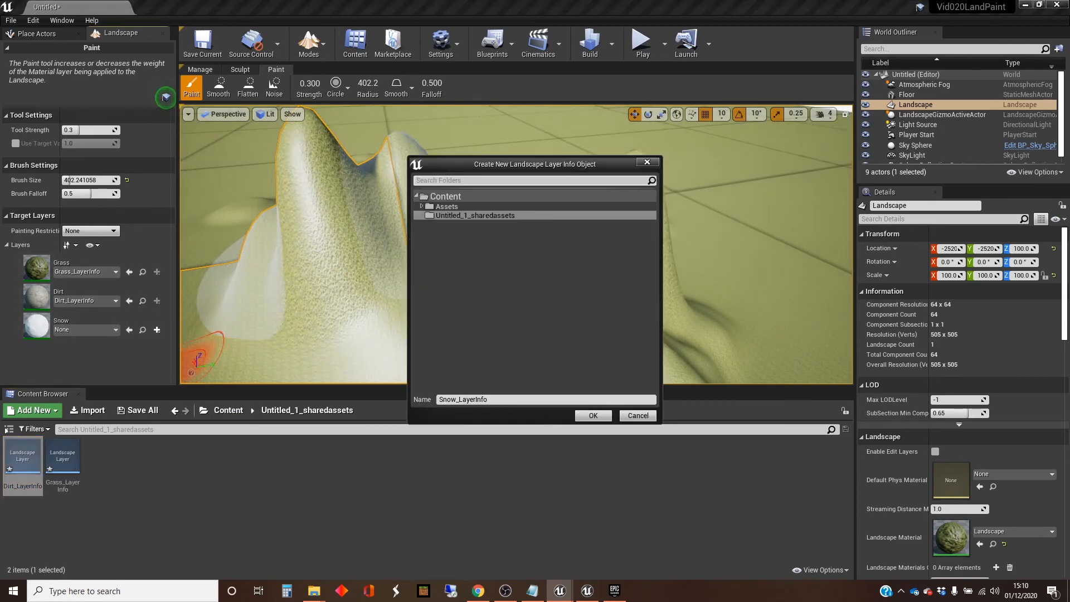
key(Return)
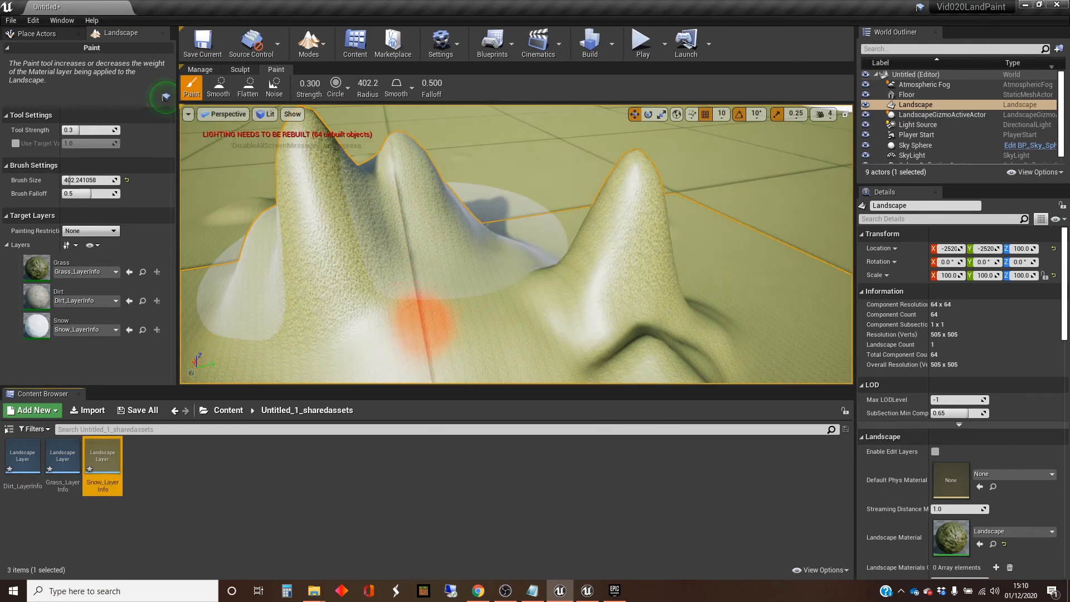
Step: Paint the Dirt layer over the mountains, enlarging the brush size to about 1421 to cover the surrounding ground
mouse_move(485, 336)
right_down()
mouse_move(418, 326)
mouse_move(482, 349)
mouse_move(474, 338)
mouse_move(485, 332)
mouse_move(544, 324)
mouse_move(491, 344)
mouse_move(471, 345)
mouse_move(462, 326)
right_up()
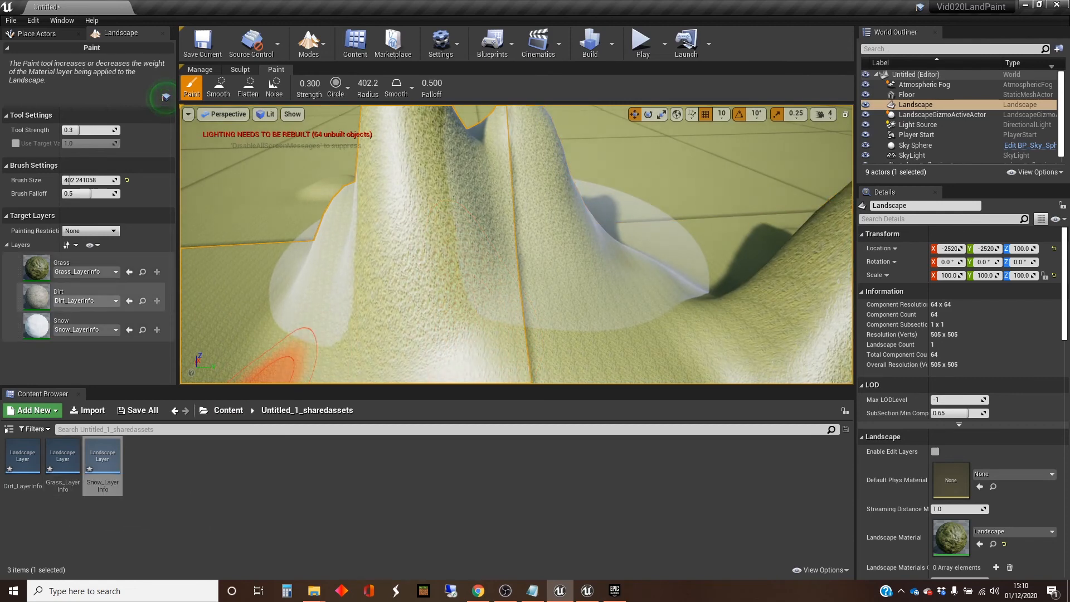
click(78, 295)
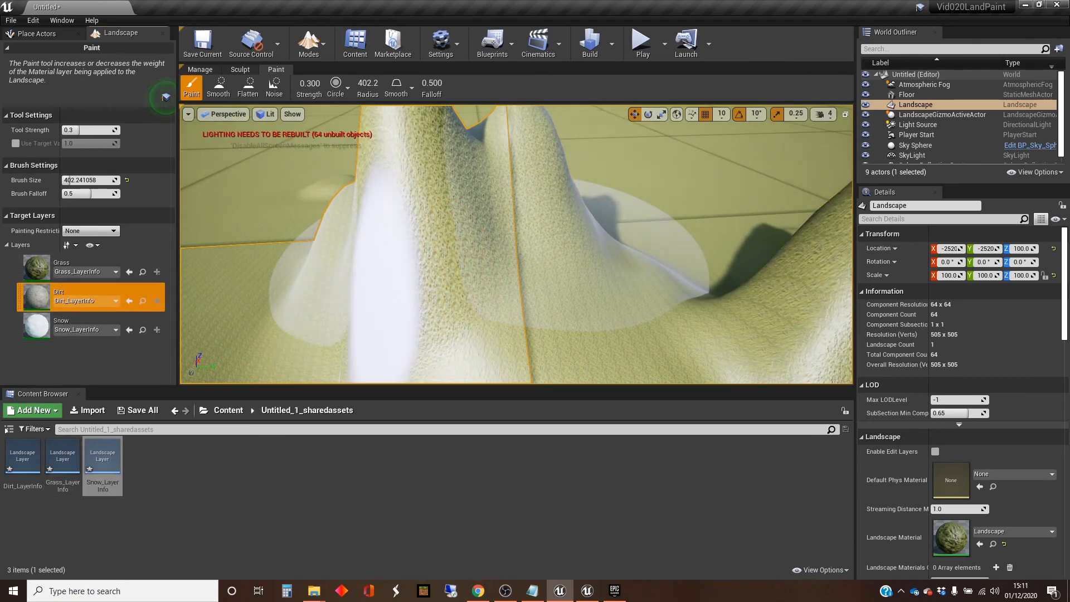
mouse_move(451, 273)
mouse_down()
mouse_move(545, 246)
mouse_move(559, 214)
mouse_up()
mouse_move(594, 285)
mouse_down()
mouse_move(491, 237)
mouse_move(394, 242)
mouse_move(311, 274)
mouse_move(294, 301)
mouse_move(380, 267)
mouse_move(518, 251)
mouse_move(590, 253)
mouse_move(630, 279)
mouse_move(727, 296)
mouse_move(641, 262)
mouse_move(683, 258)
mouse_move(736, 273)
mouse_move(683, 241)
mouse_move(618, 225)
mouse_move(658, 254)
mouse_move(649, 245)
mouse_move(597, 311)
mouse_move(679, 237)
mouse_move(680, 220)
mouse_move(713, 262)
mouse_move(719, 284)
mouse_move(619, 268)
mouse_move(495, 223)
mouse_move(424, 251)
mouse_move(351, 251)
mouse_move(349, 223)
mouse_up()
drag(415, 231, 407, 229)
mouse_move(407, 229)
right_down()
mouse_move(474, 240)
mouse_move(630, 237)
right_up()
mouse_move(510, 223)
mouse_down()
mouse_move(530, 201)
mouse_move(471, 223)
mouse_move(390, 296)
mouse_move(379, 357)
mouse_move(289, 301)
mouse_move(295, 335)
mouse_move(278, 357)
mouse_move(351, 259)
mouse_move(435, 209)
mouse_move(367, 265)
mouse_move(418, 178)
mouse_move(414, 219)
mouse_up()
drag(67, 180, 83, 180)
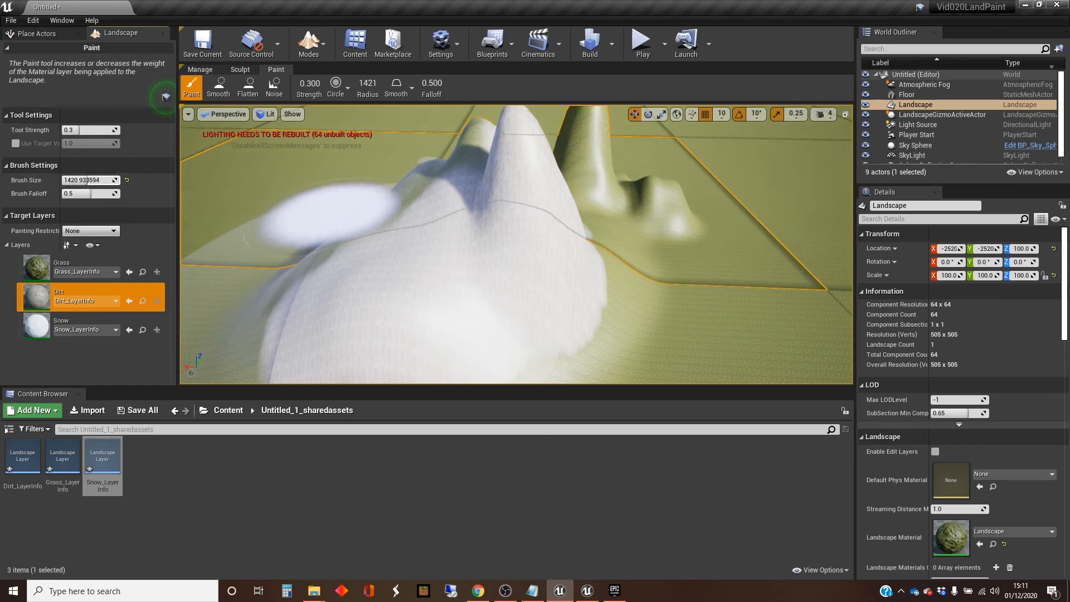
mouse_move(377, 246)
mouse_down()
mouse_move(379, 267)
mouse_move(273, 251)
mouse_move(385, 223)
mouse_move(367, 251)
mouse_move(602, 285)
mouse_move(618, 298)
mouse_move(613, 273)
mouse_move(262, 318)
mouse_move(251, 329)
mouse_move(644, 206)
mouse_move(586, 167)
mouse_move(613, 172)
mouse_move(714, 273)
mouse_move(725, 268)
mouse_up()
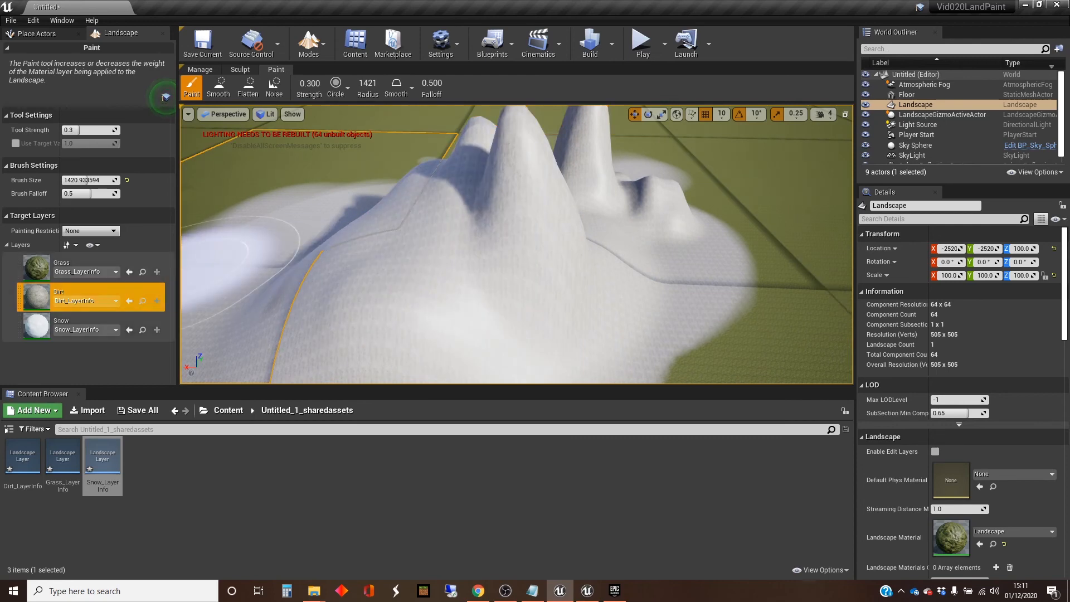
Step: Paint the Snow layer over the mountain peaks and the small hill with a brush size of about 639
click(84, 320)
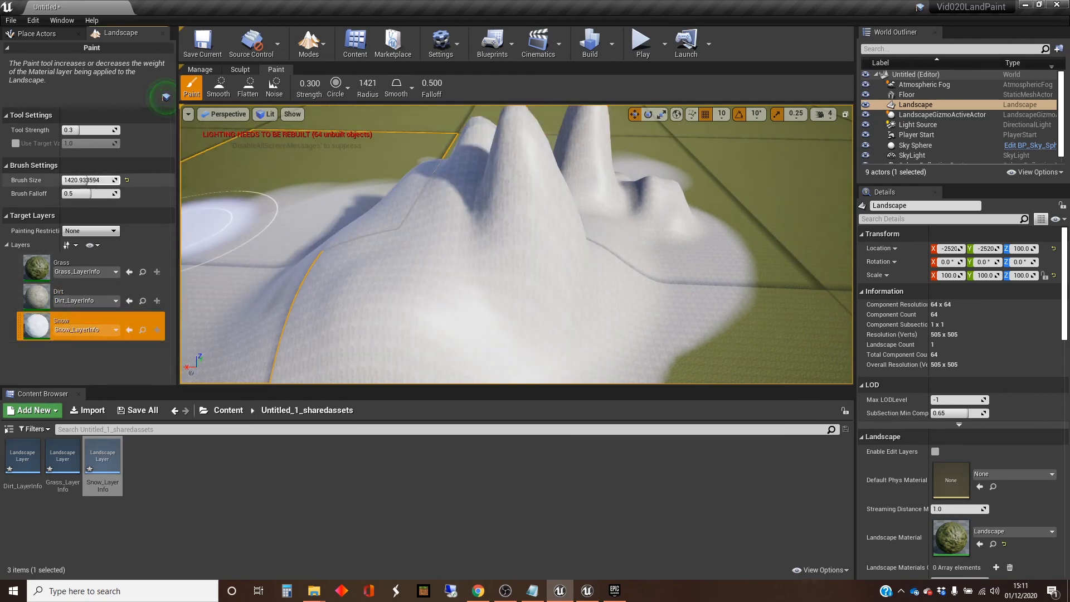
drag(87, 180, 74, 180)
drag(525, 209, 481, 152)
mouse_move(481, 152)
right_down()
mouse_move(511, 158)
mouse_move(457, 170)
mouse_move(529, 157)
right_up()
right_drag(587, 221, 596, 222)
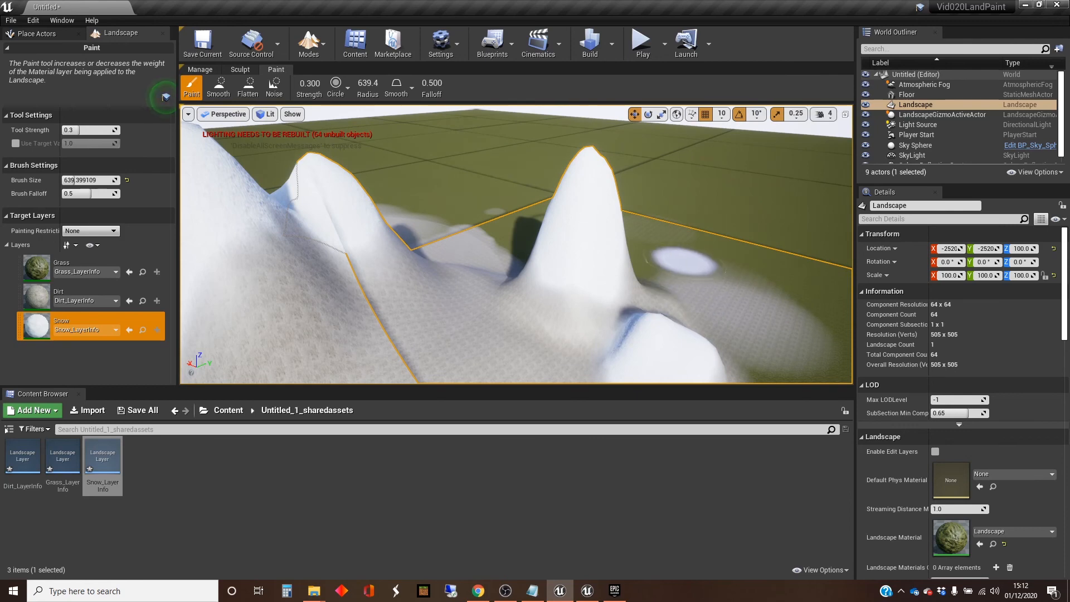
right_drag(591, 222, 479, 216)
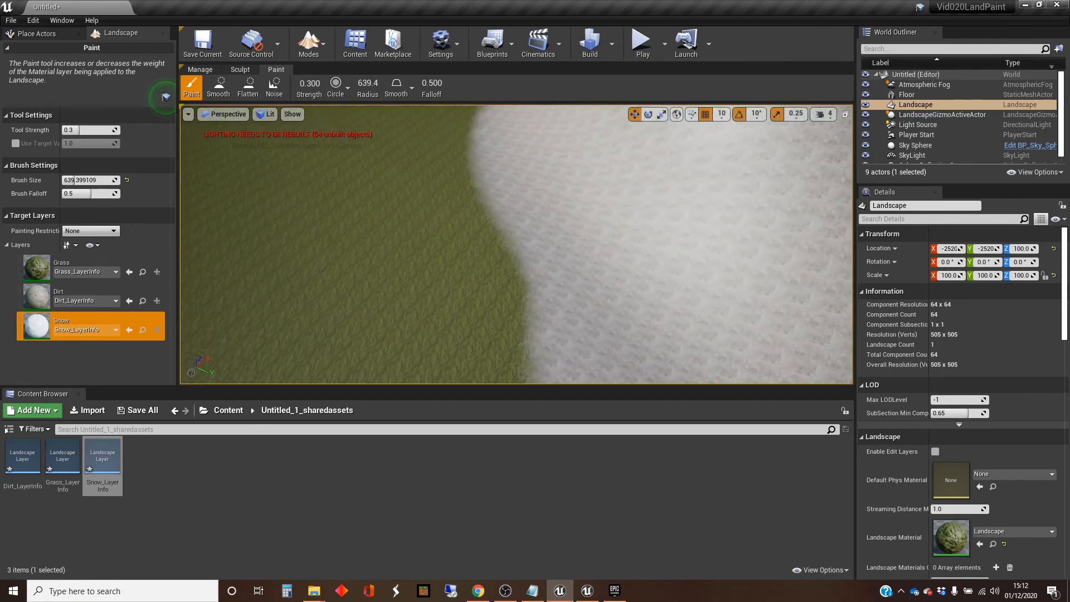
mouse_move(516, 244)
right_down()
mouse_move(527, 298)
mouse_move(569, 246)
mouse_move(642, 234)
mouse_move(675, 215)
mouse_move(680, 167)
mouse_move(719, 171)
mouse_move(760, 195)
right_up()
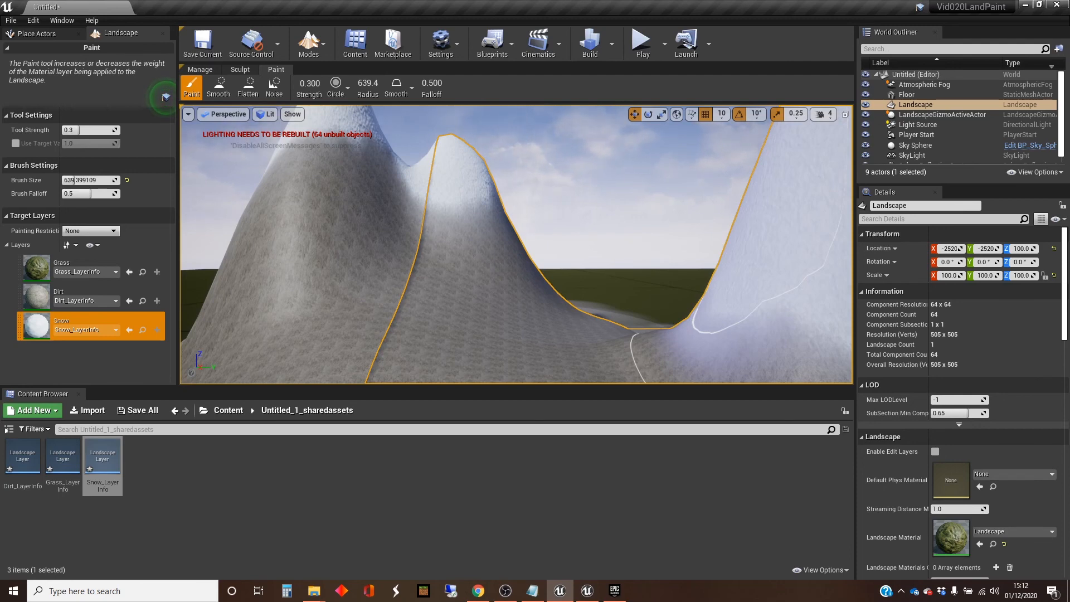
mouse_move(764, 329)
right_down()
mouse_move(767, 366)
mouse_move(814, 368)
mouse_move(827, 404)
mouse_move(798, 396)
mouse_move(786, 357)
mouse_move(767, 354)
right_up()
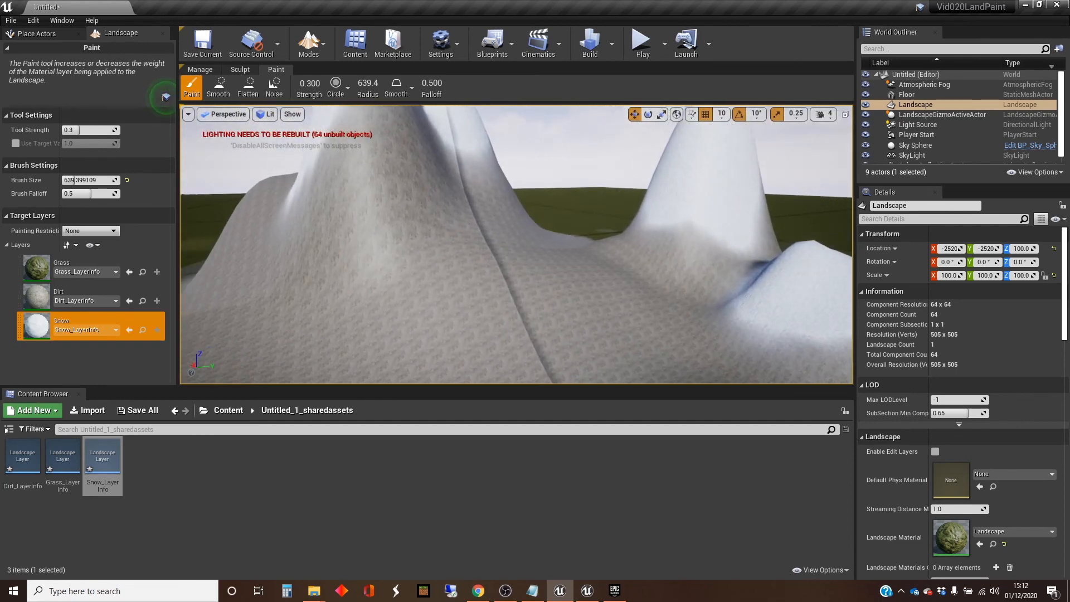